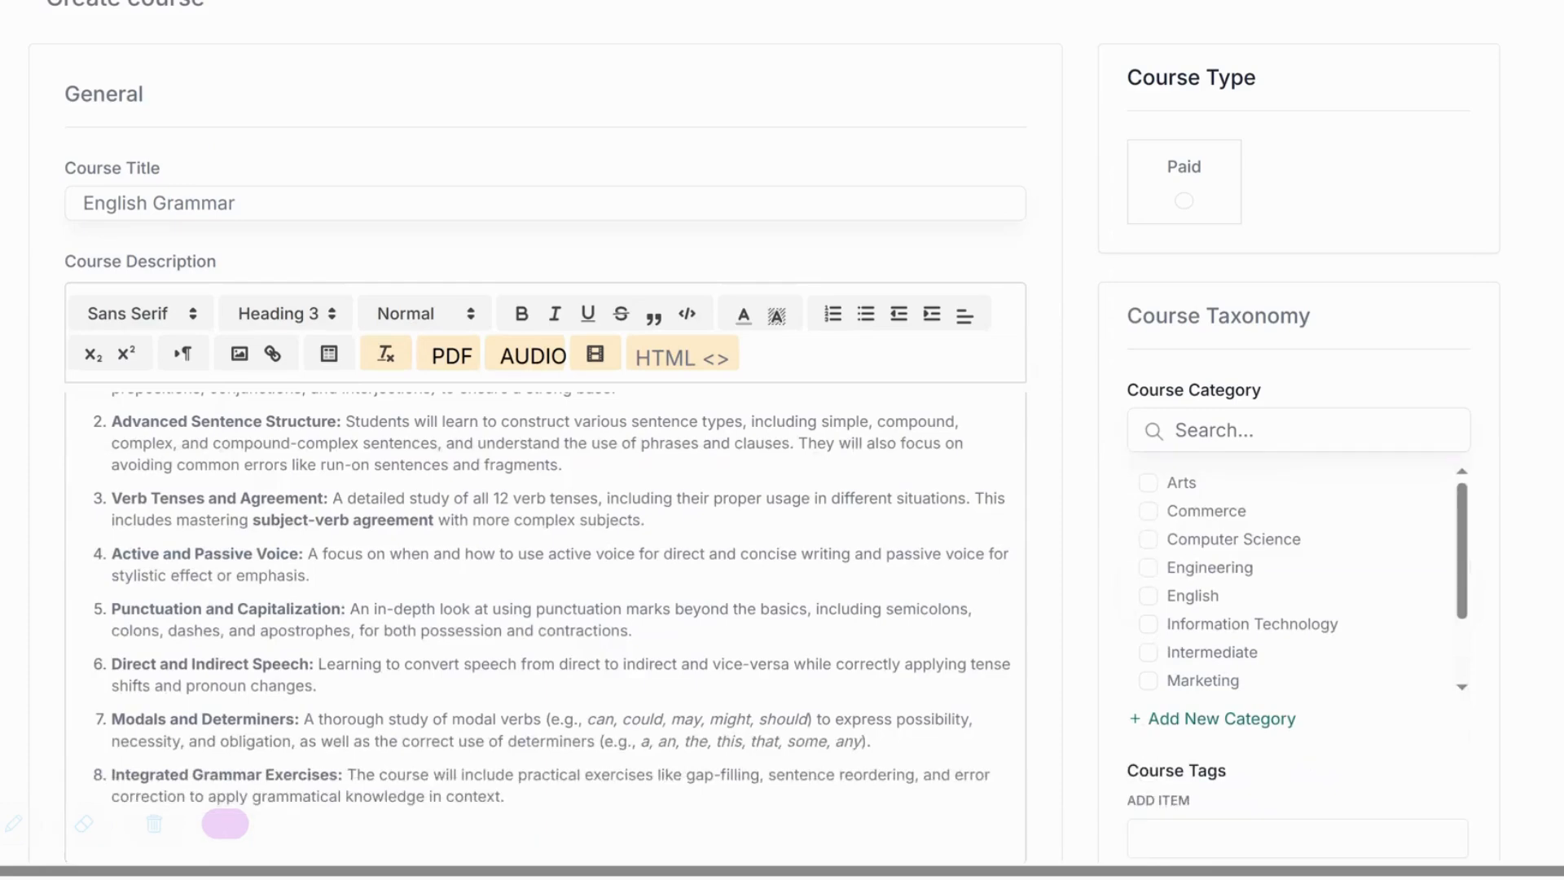
# End the description with a bold 'Available Classes Slots:' heading and a numbered list: 4:00 - 6:00, 6:00 - 8:00.
pyautogui.scroll(6, 225, 824)
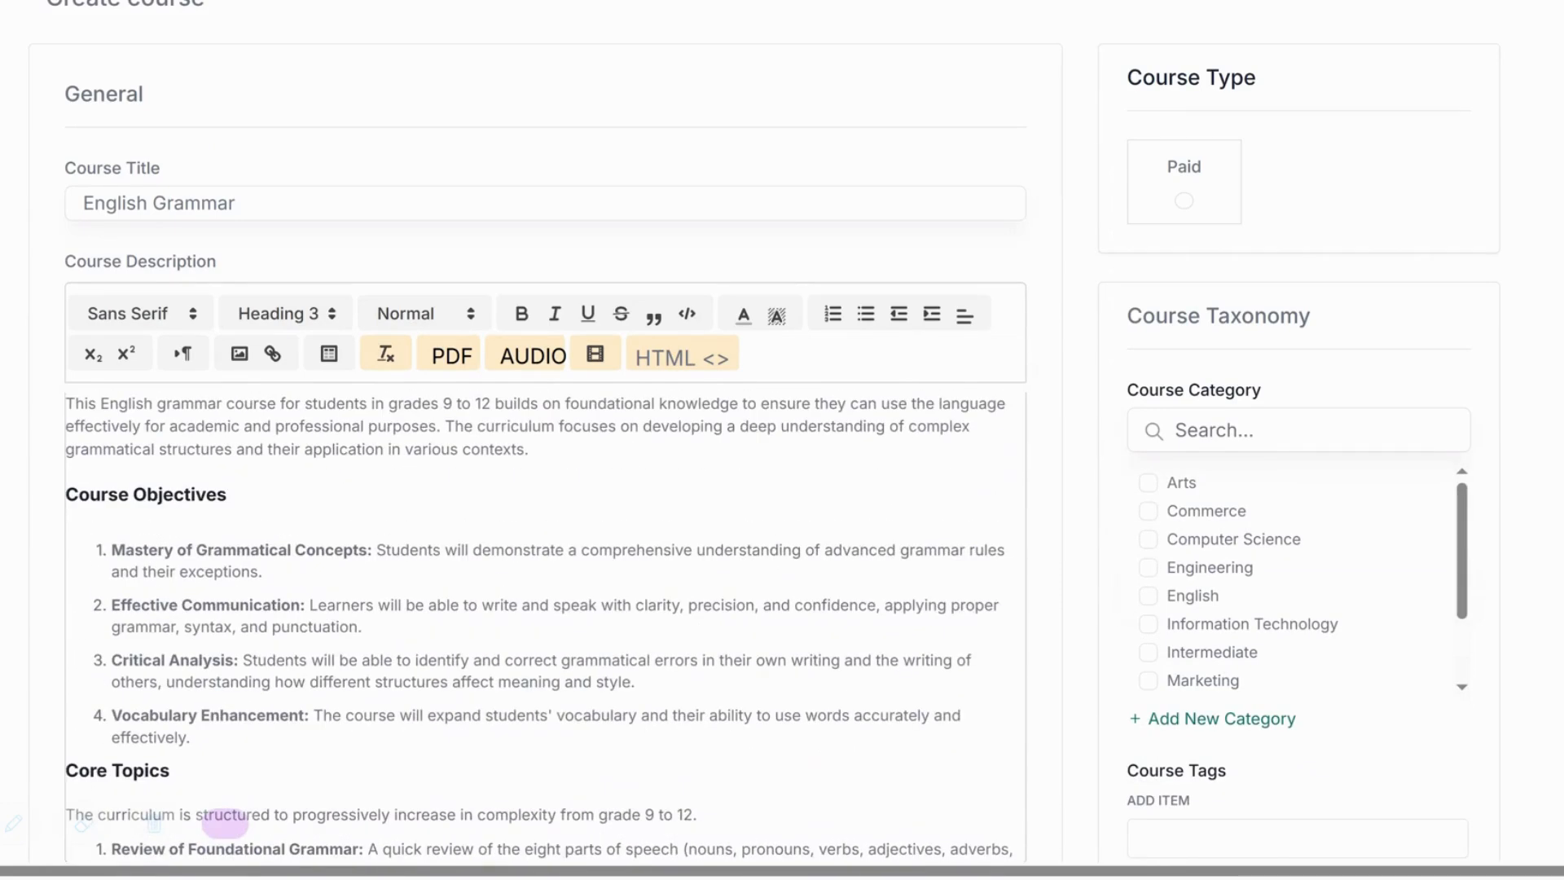
pyautogui.moveTo(442, 404); pyautogui.dragTo(492, 404)
pyautogui.scroll(-8, 492, 404)
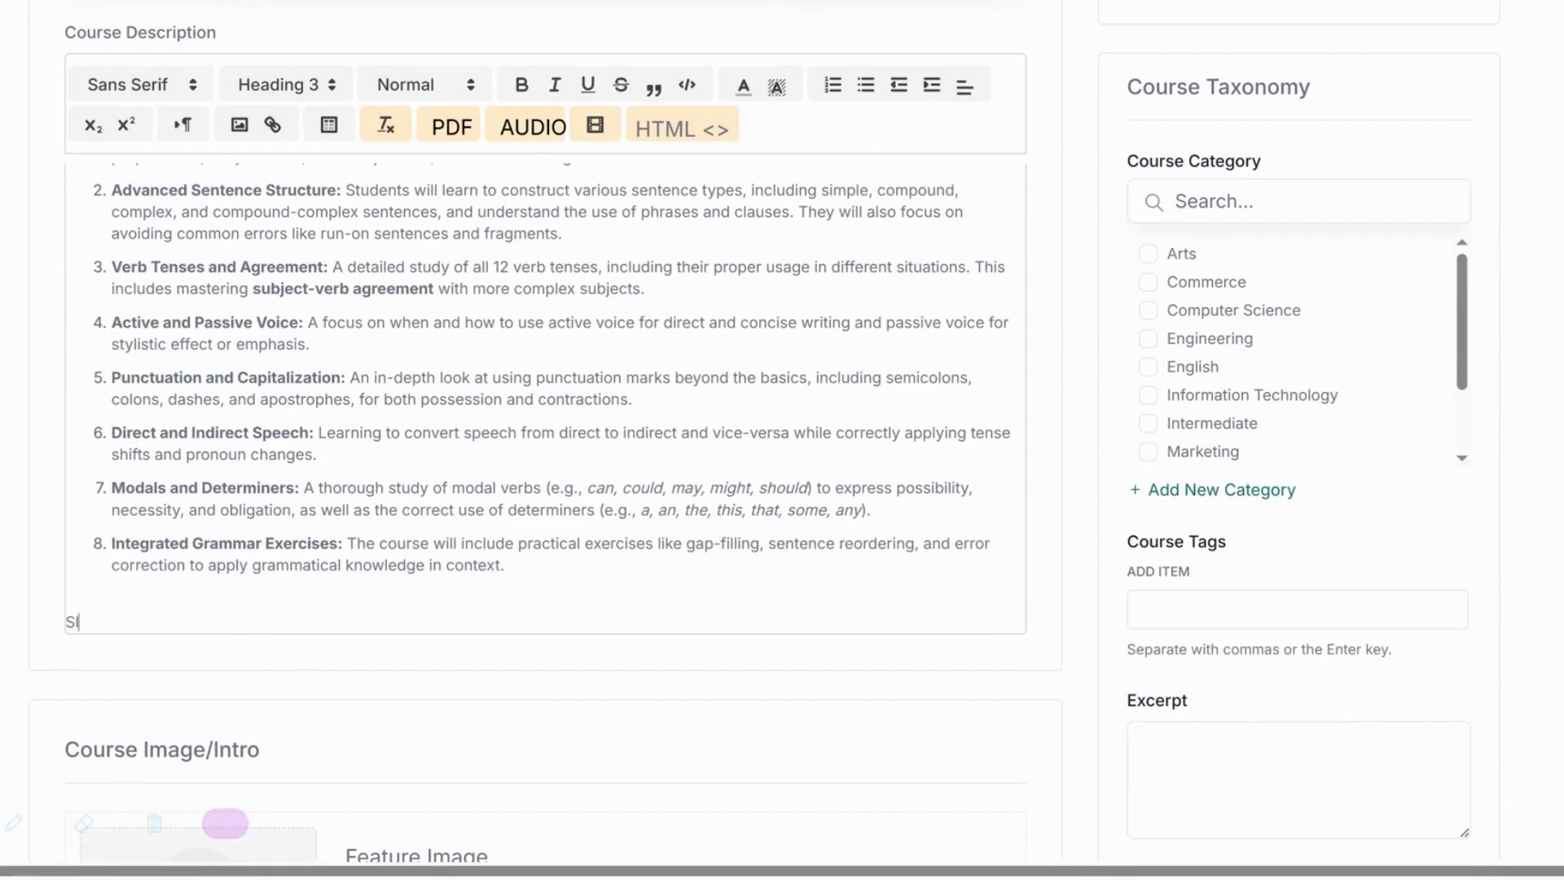
pyautogui.write('Available Classes Slots:')
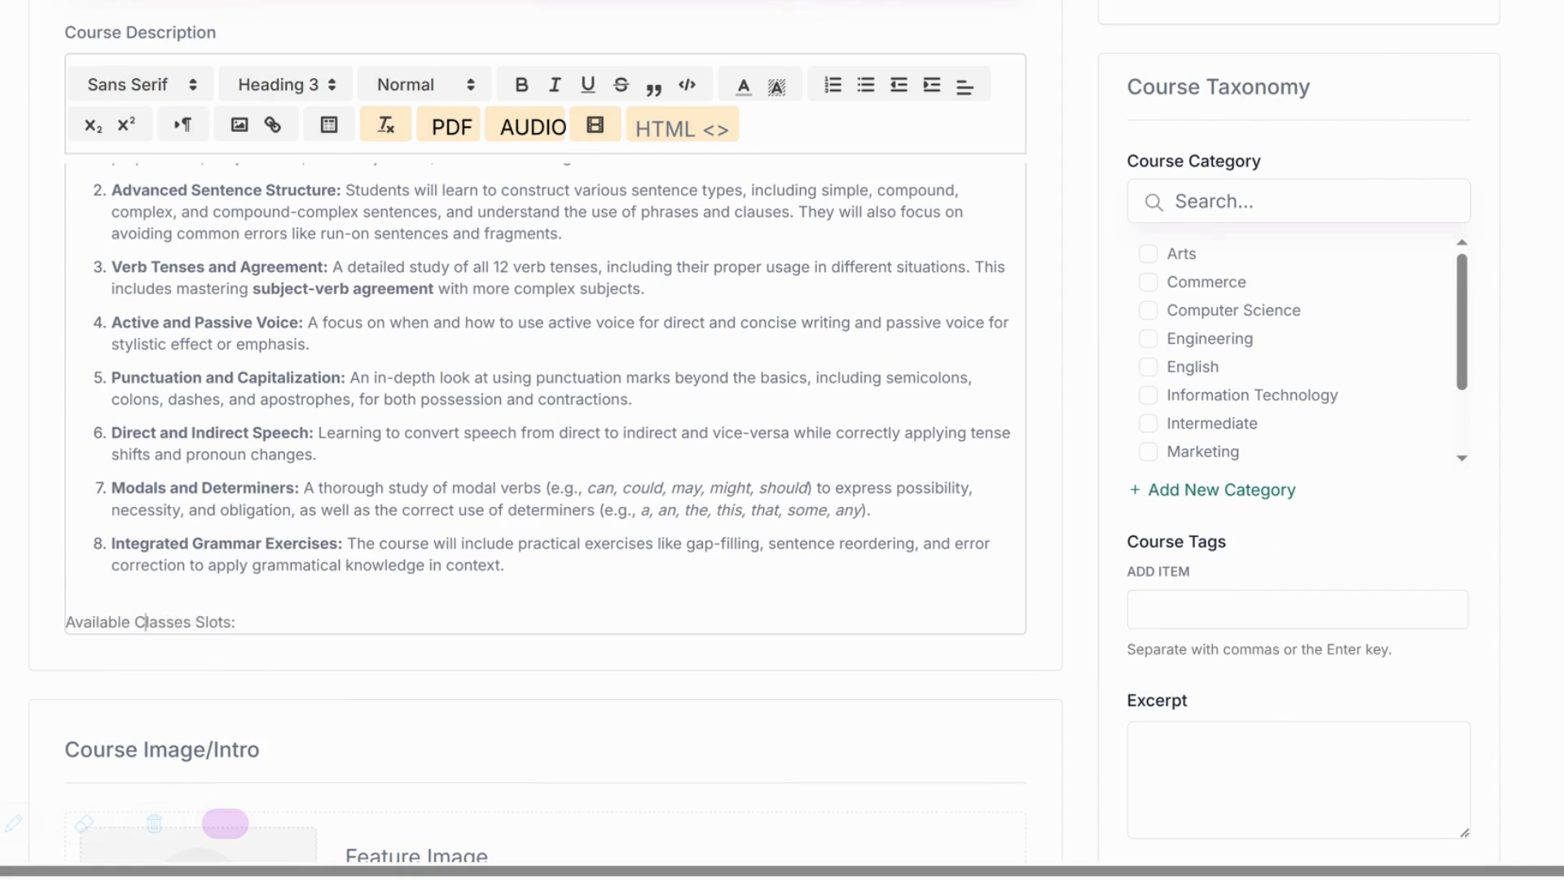
pyautogui.tripleClick(146, 621)
pyautogui.hotkey('ctrl', 'b')
pyautogui.press('End')
pyautogui.write('4:00 - 6:00 (Class 9 -10) 6:00 - 8:00 (Class 11 -12)')
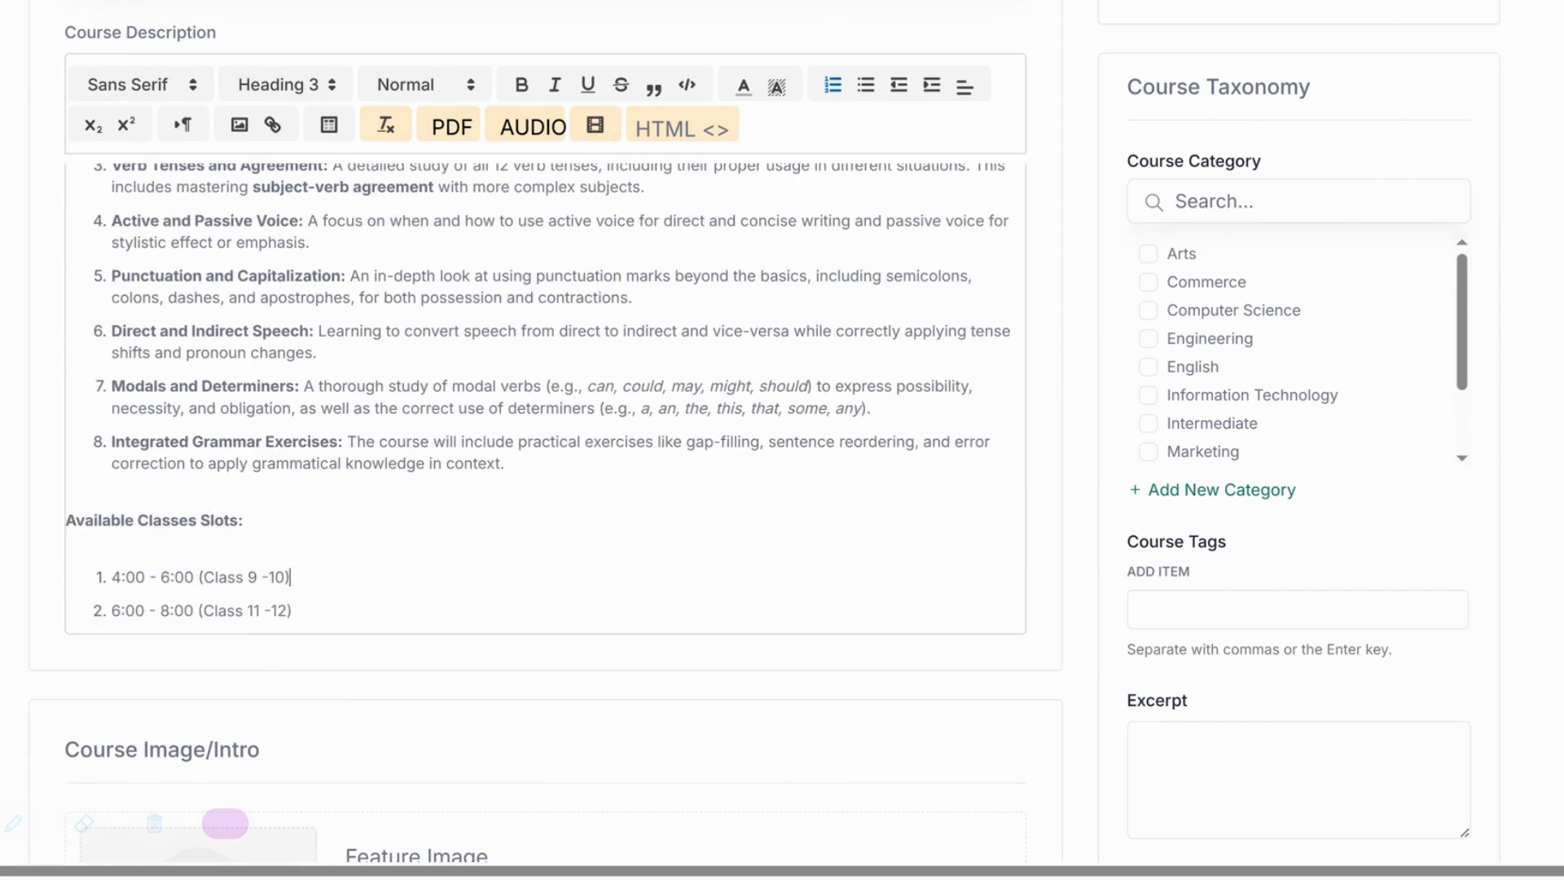
pyautogui.scroll(-5, 538, 440)
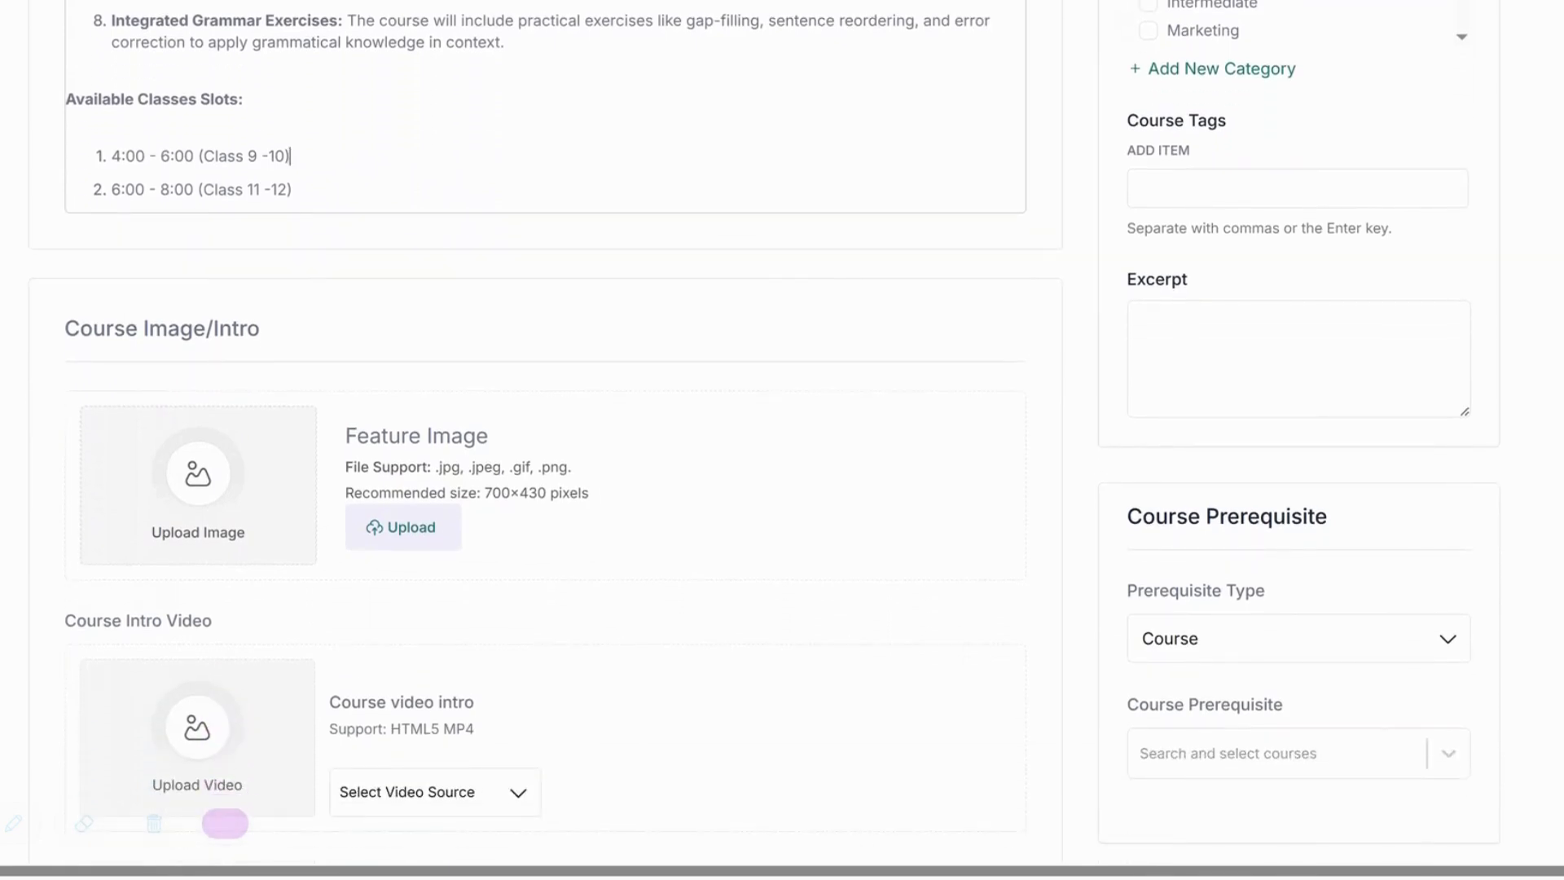
# Set the English Grammar banner as the course feature image.
pyautogui.scroll(-2, 399, 337)
pyautogui.click(400, 379)
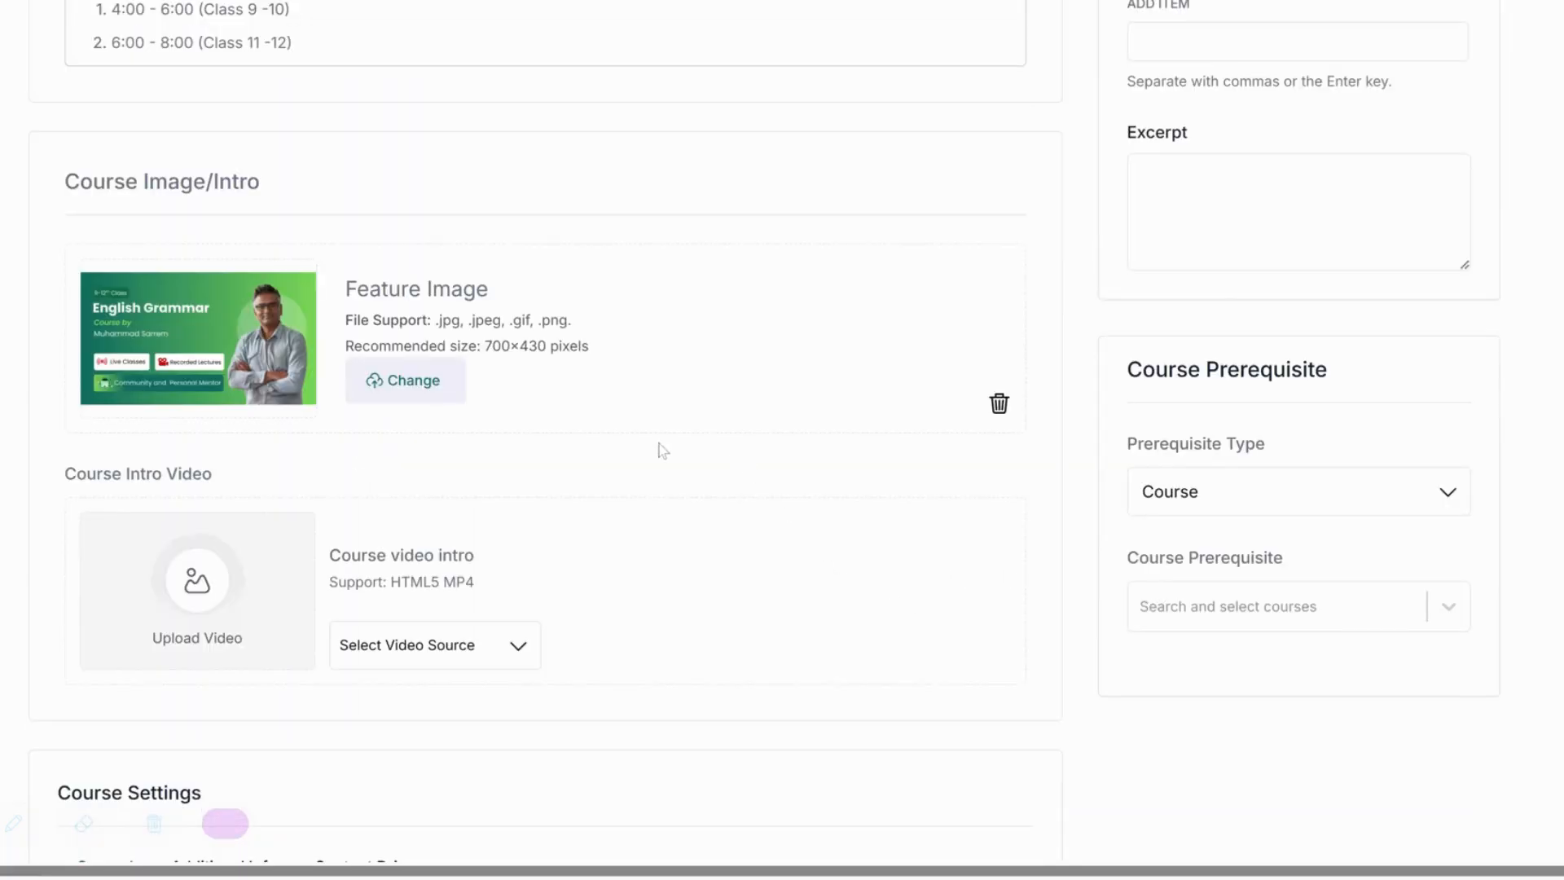
pyautogui.scroll(-3, 554, 488)
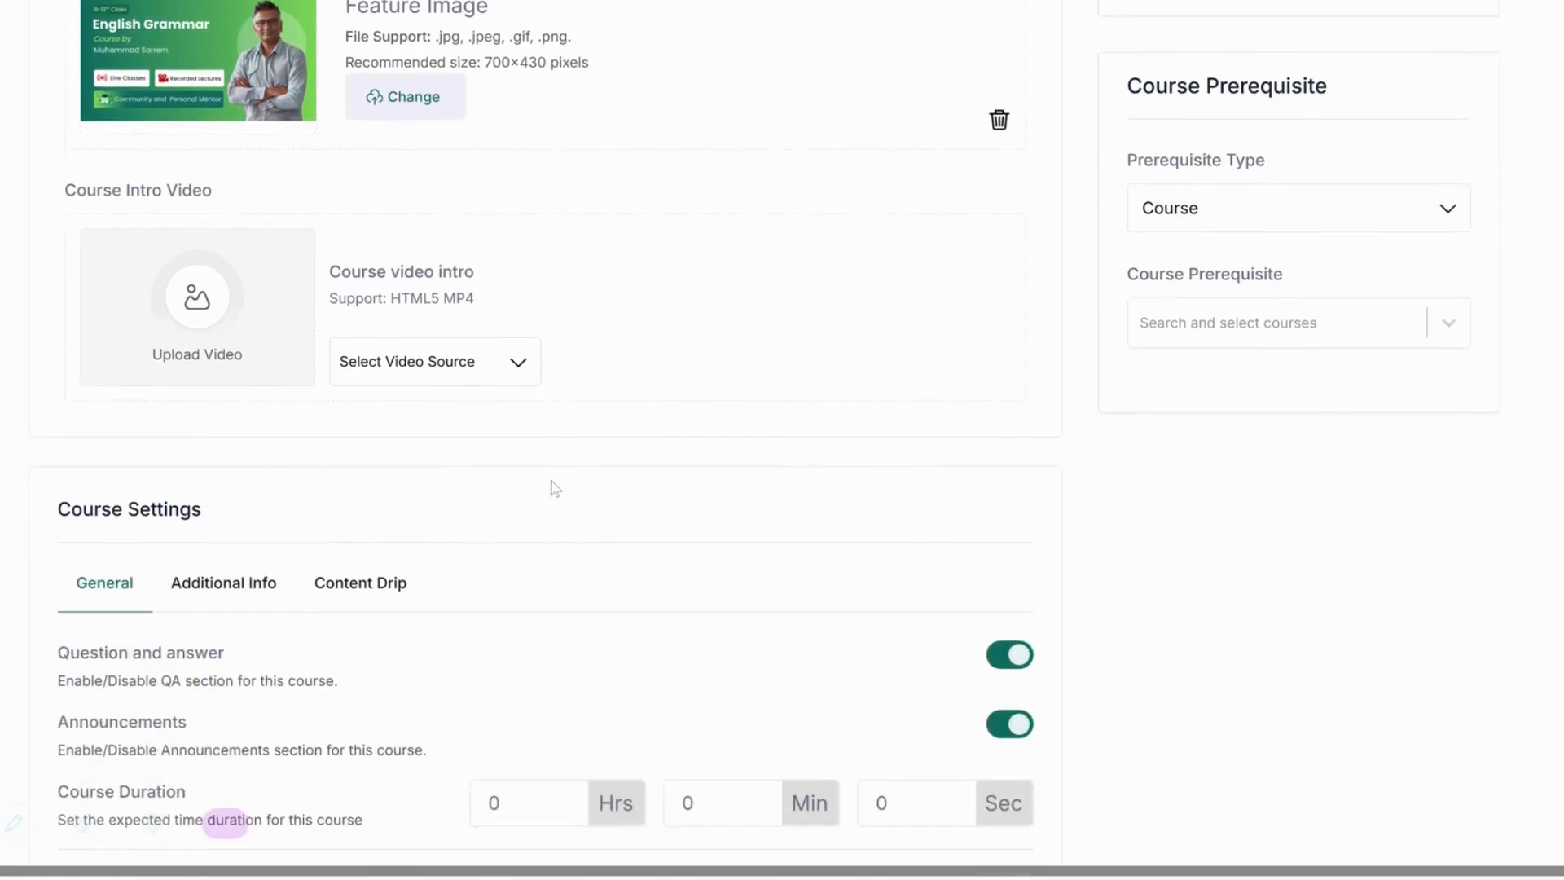
# Choose YouTube as the intro video source and paste the YouTube video link.
pyautogui.click(464, 367)
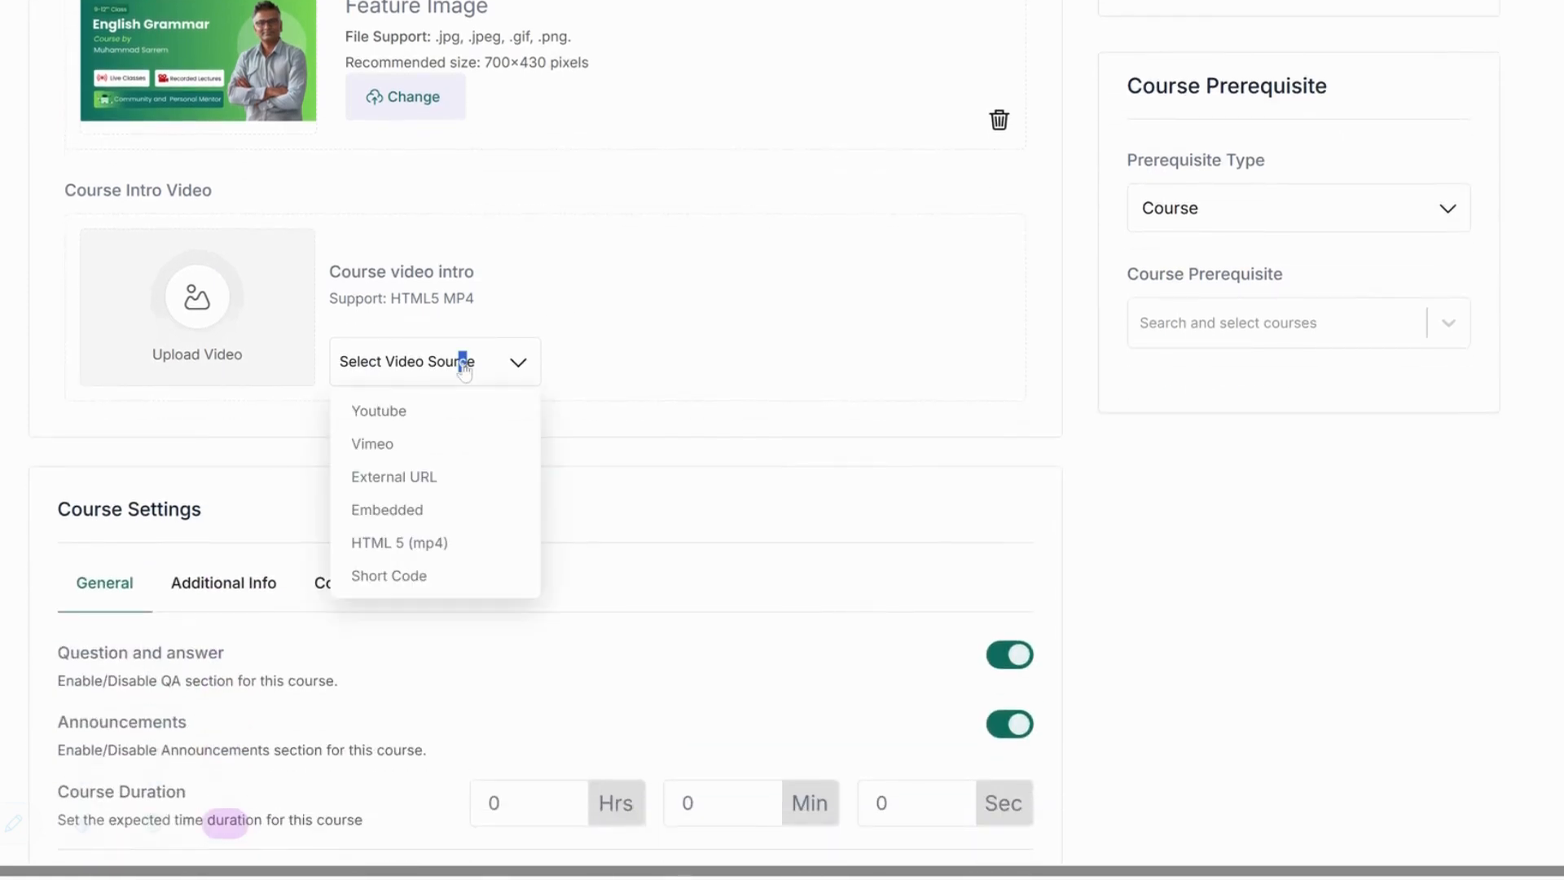
pyautogui.click(381, 412)
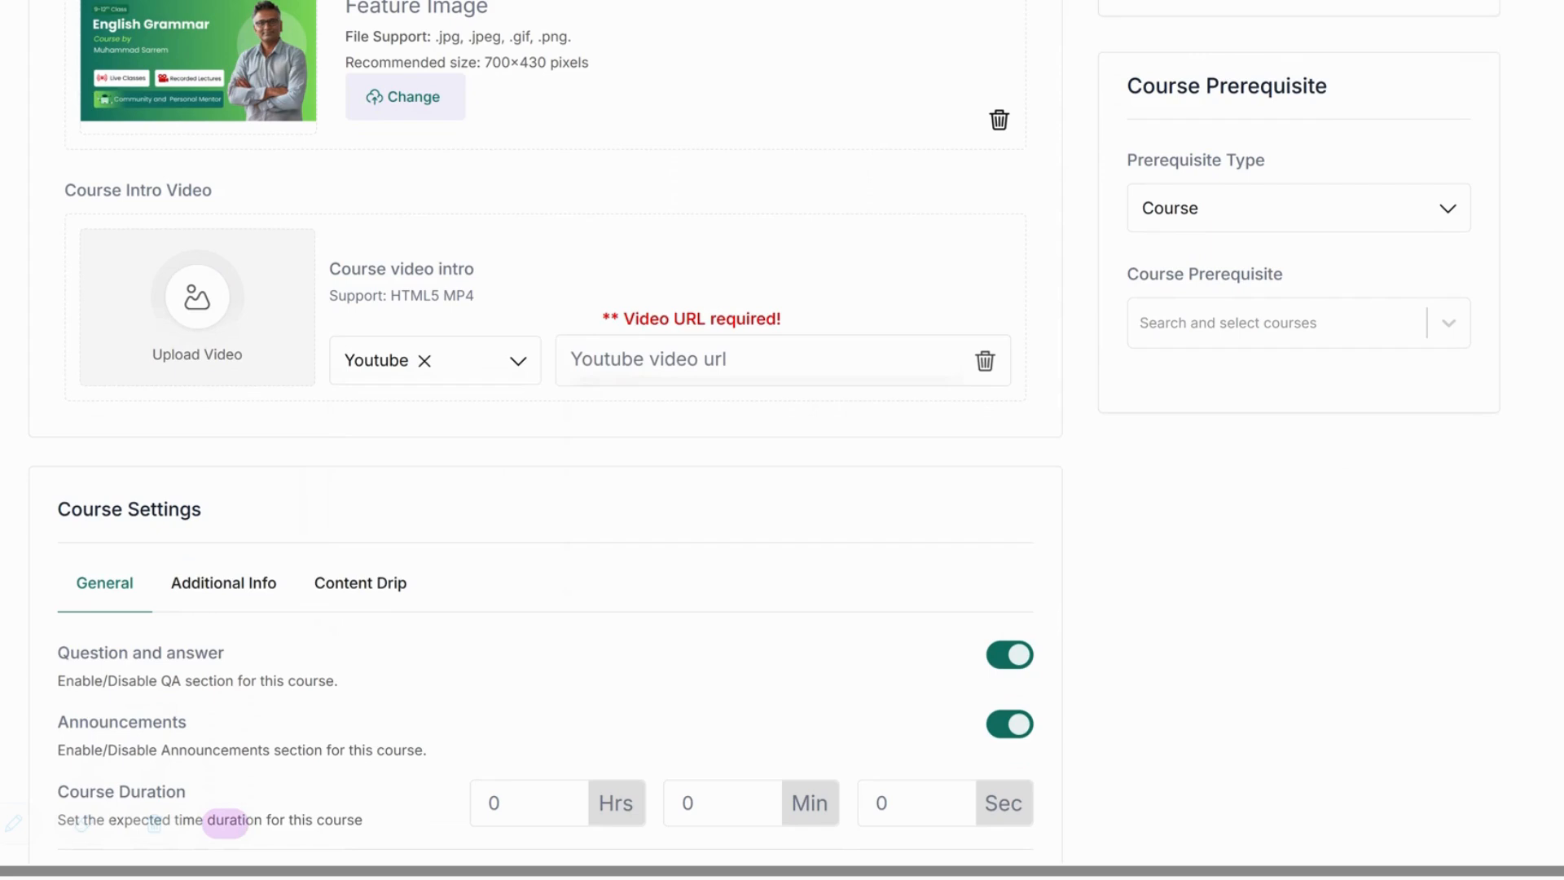
pyautogui.scroll(-2, 473, 351)
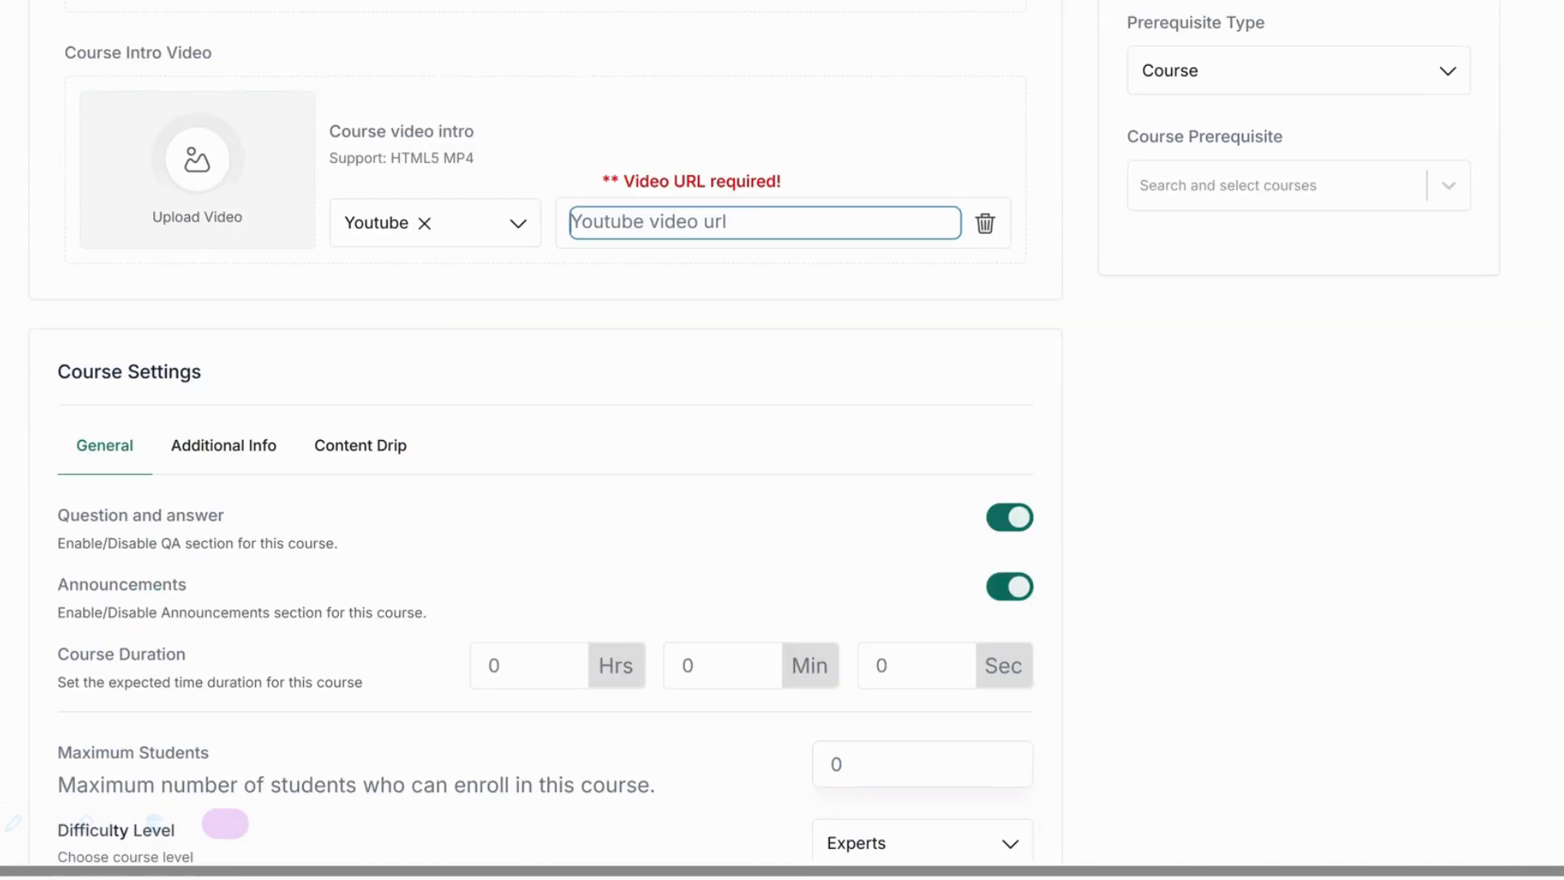
pyautogui.hotkey('ctrl', 'v')
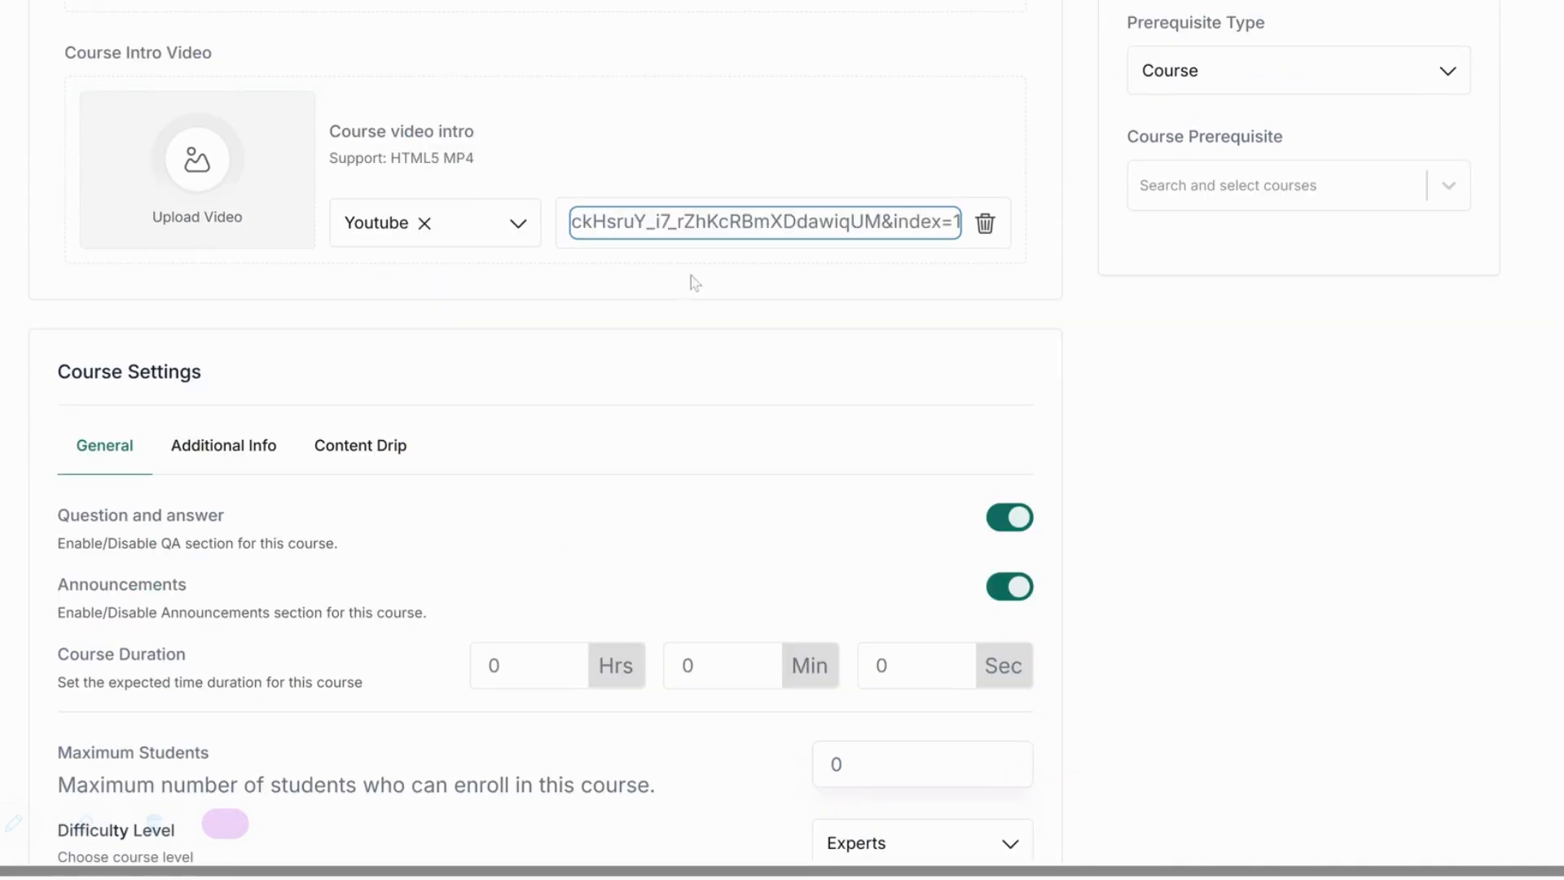
pyautogui.click(738, 295)
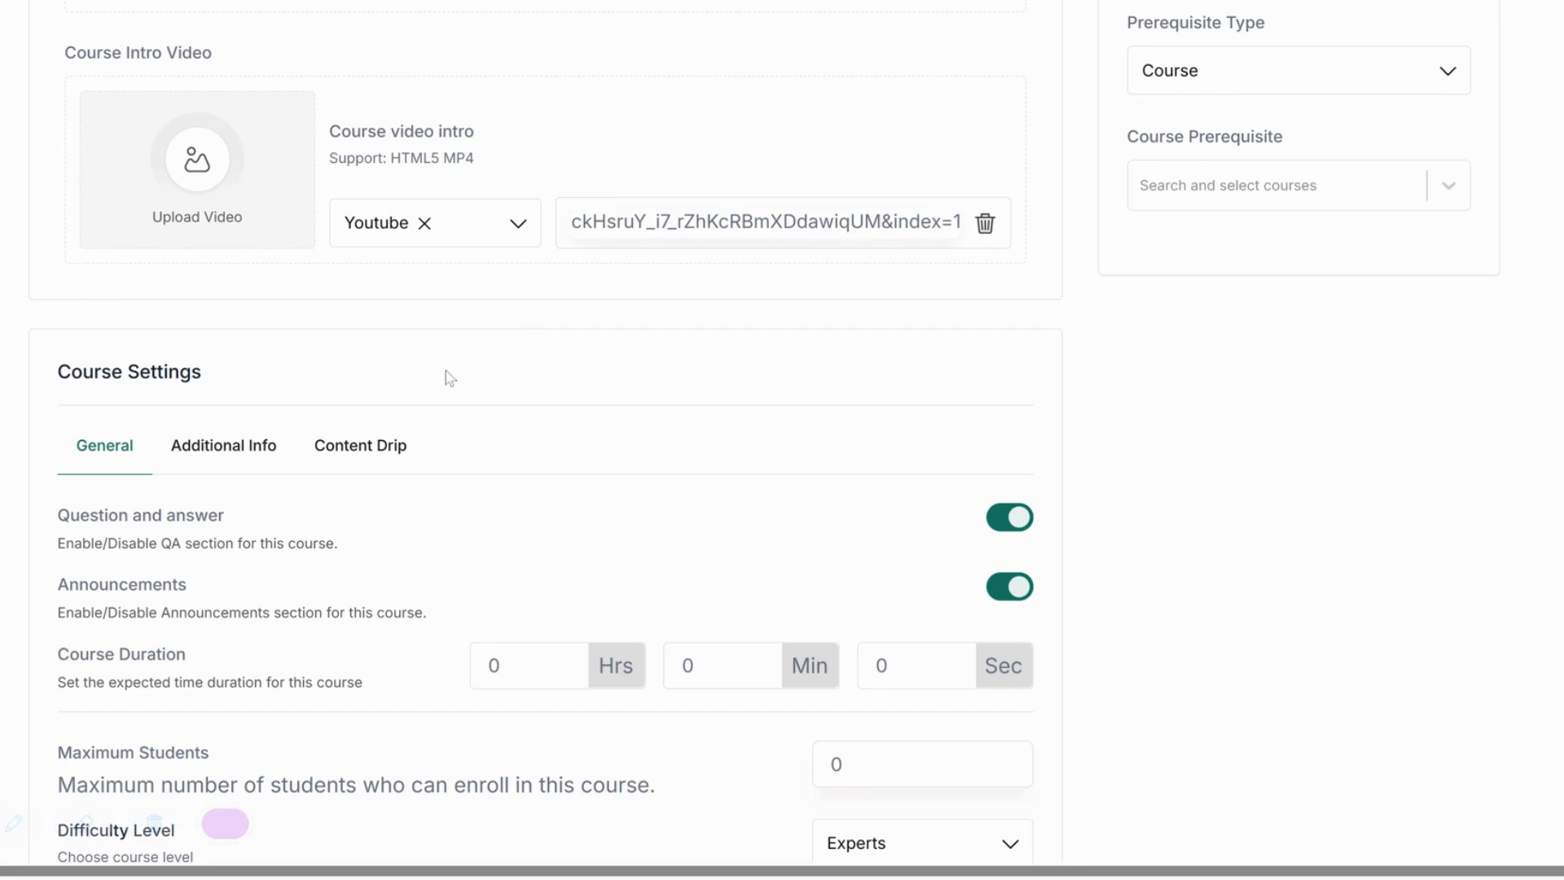
pyautogui.scroll(-3, 447, 372)
# Set the course duration to 2 hours, leaving Question and answer enabled.
pyautogui.click(505, 437)
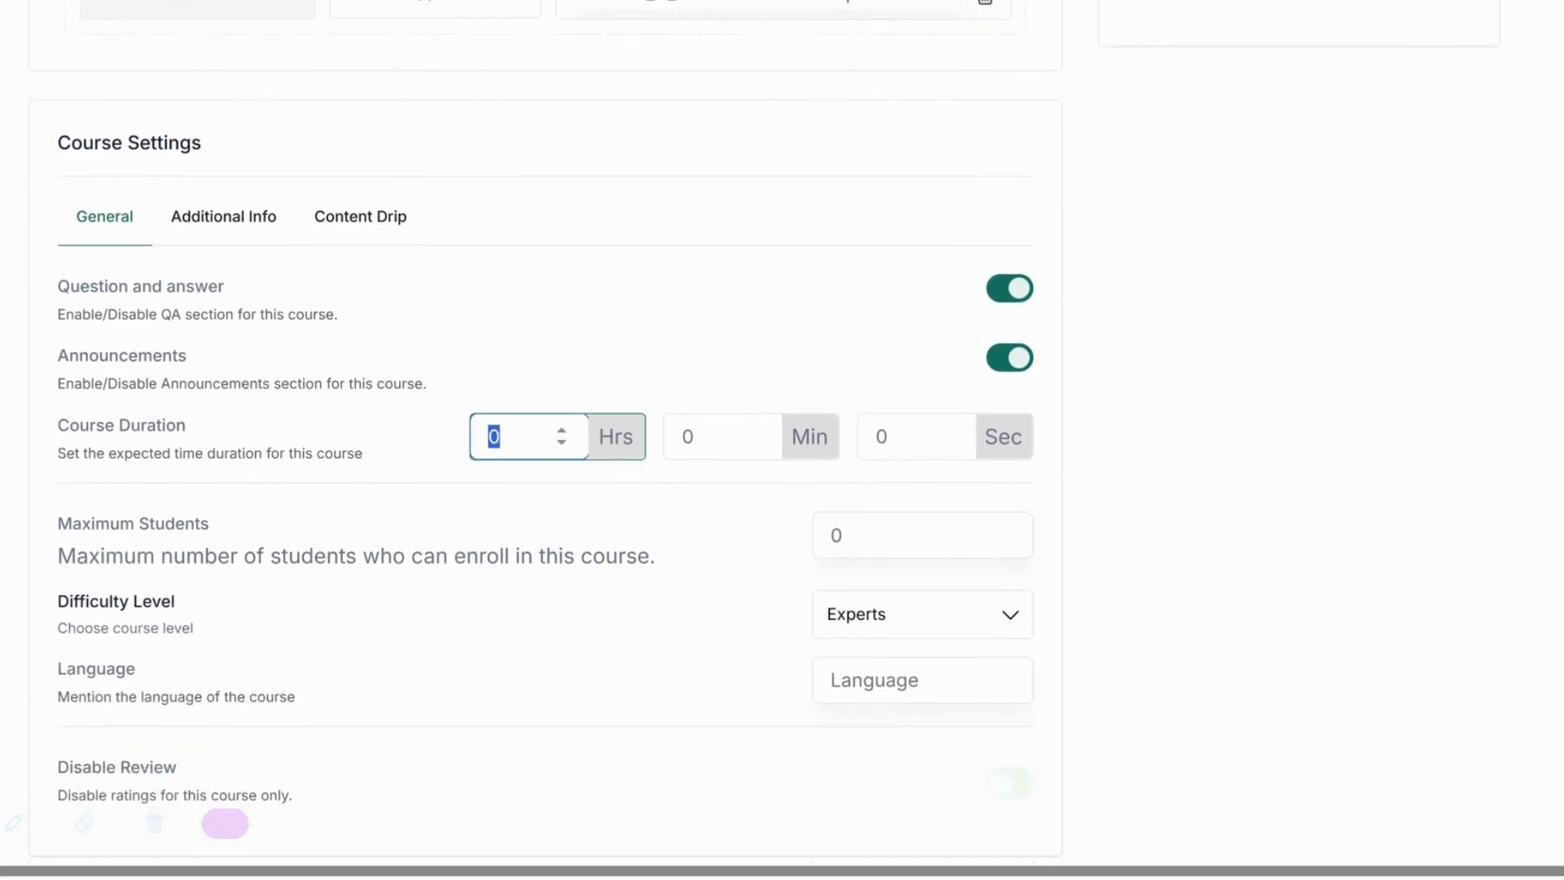
pyautogui.click(707, 448)
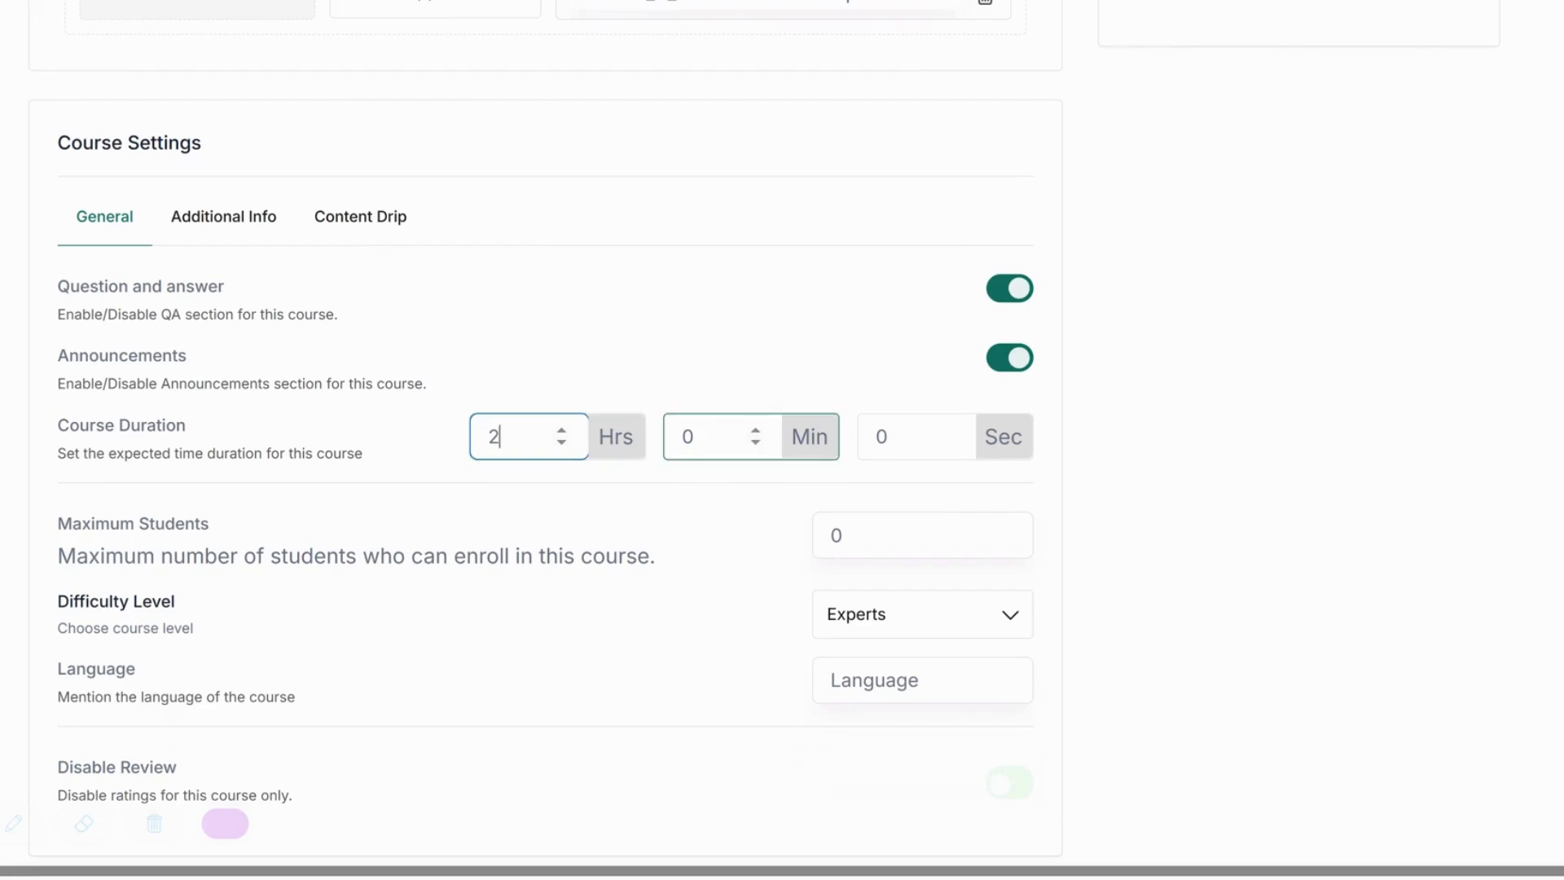
pyautogui.click(1271, 418)
pyautogui.scroll(-1, 1271, 417)
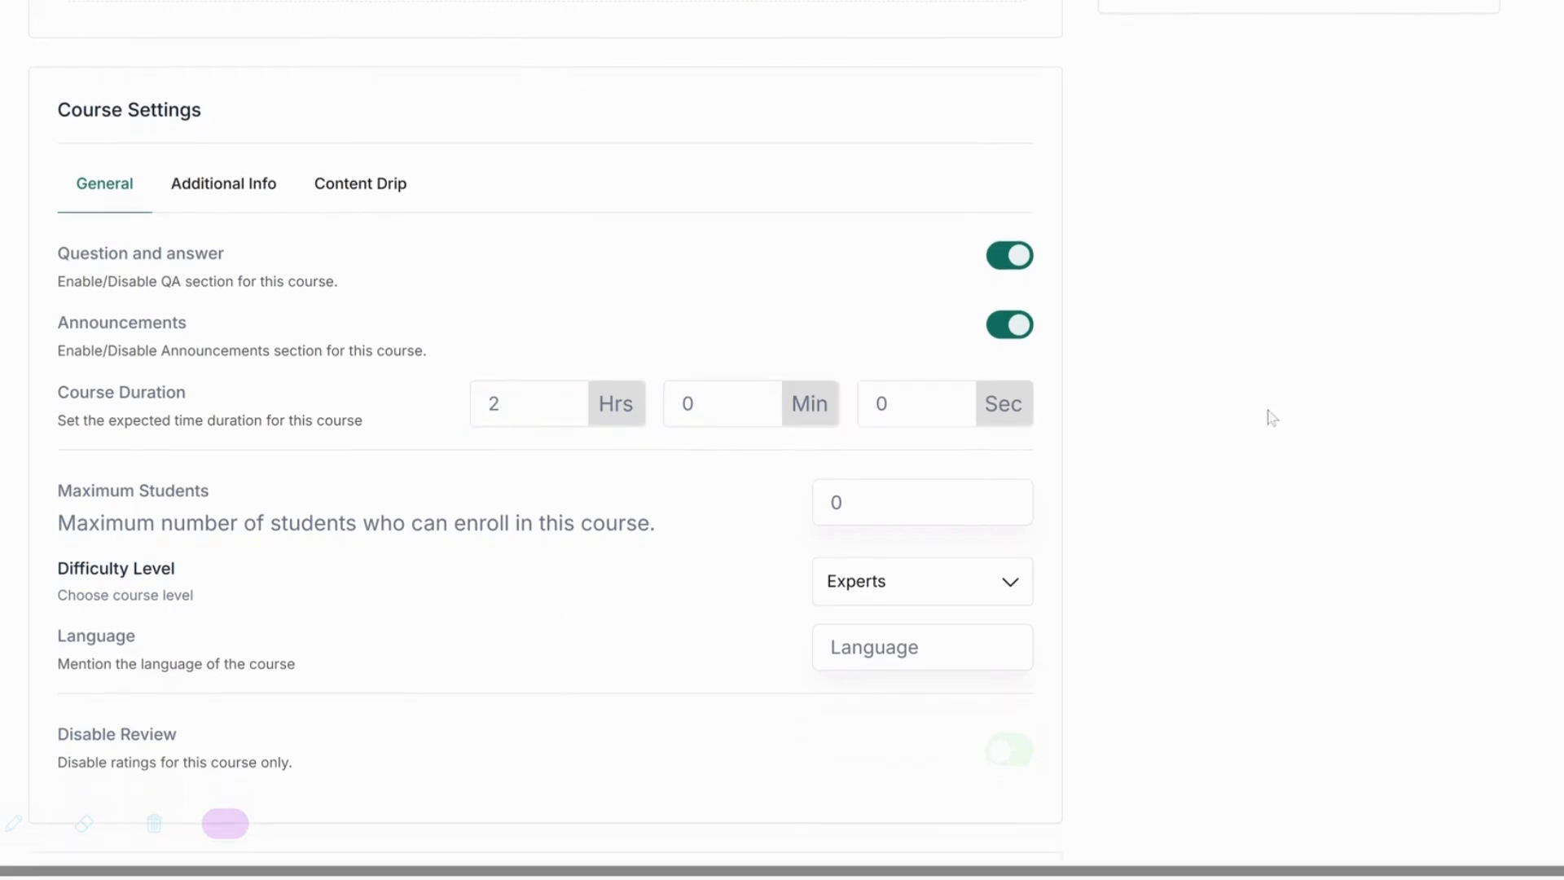
pyautogui.click(1018, 194)
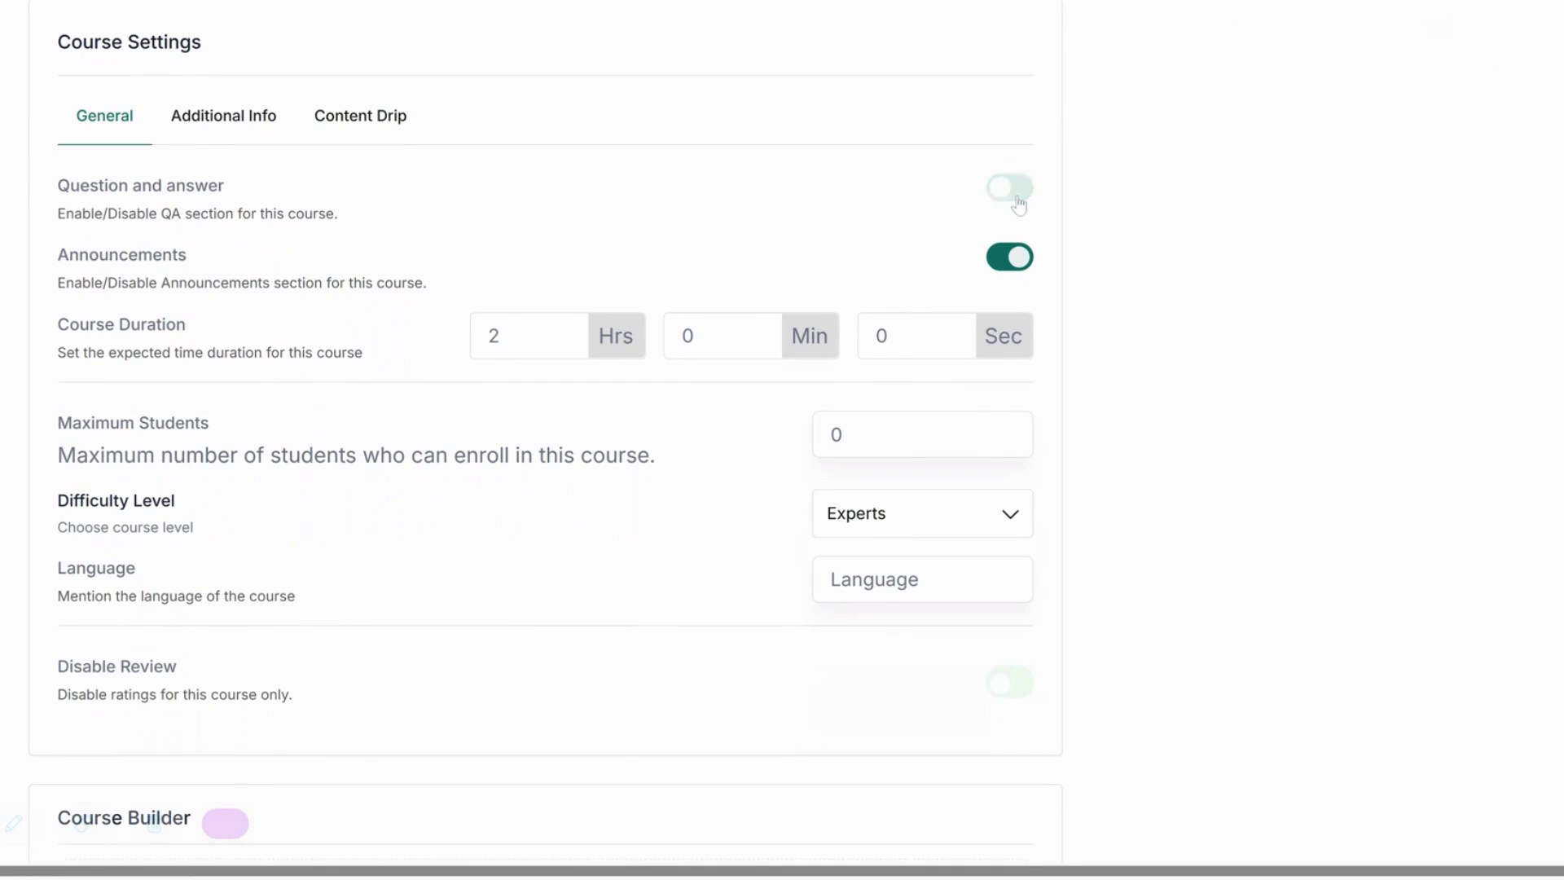
pyautogui.click(1019, 194)
pyautogui.click(232, 121)
# Set the difficulty level to All Levels.
pyautogui.click(918, 520)
pyautogui.click(926, 597)
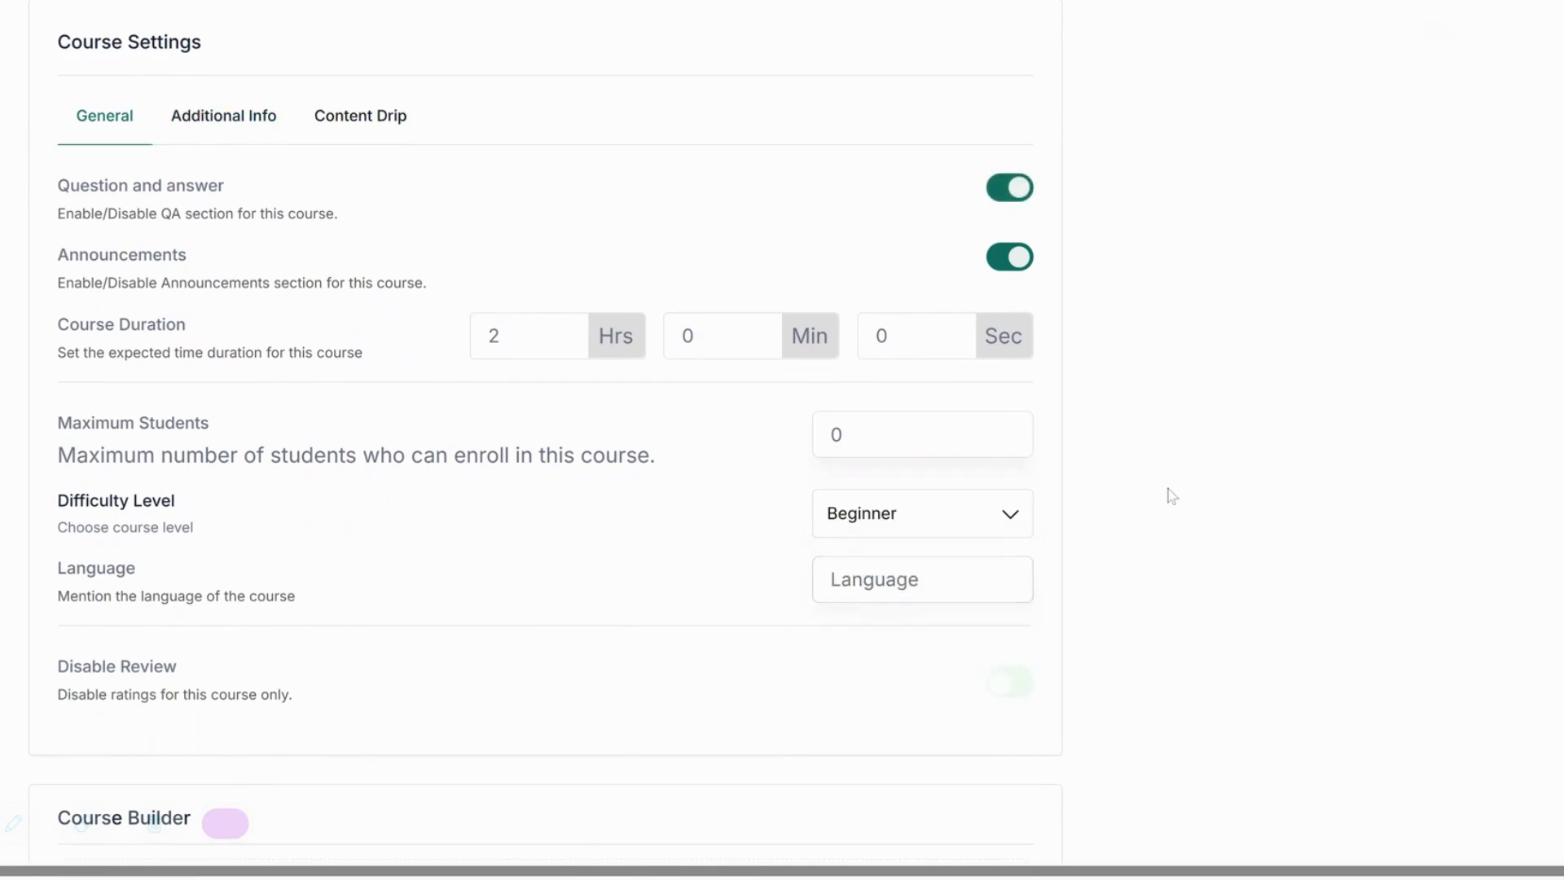
pyautogui.click(870, 534)
pyautogui.click(877, 563)
# Set the course language to 'English , Urdu' with Urdu capitalised.
pyautogui.click(879, 571)
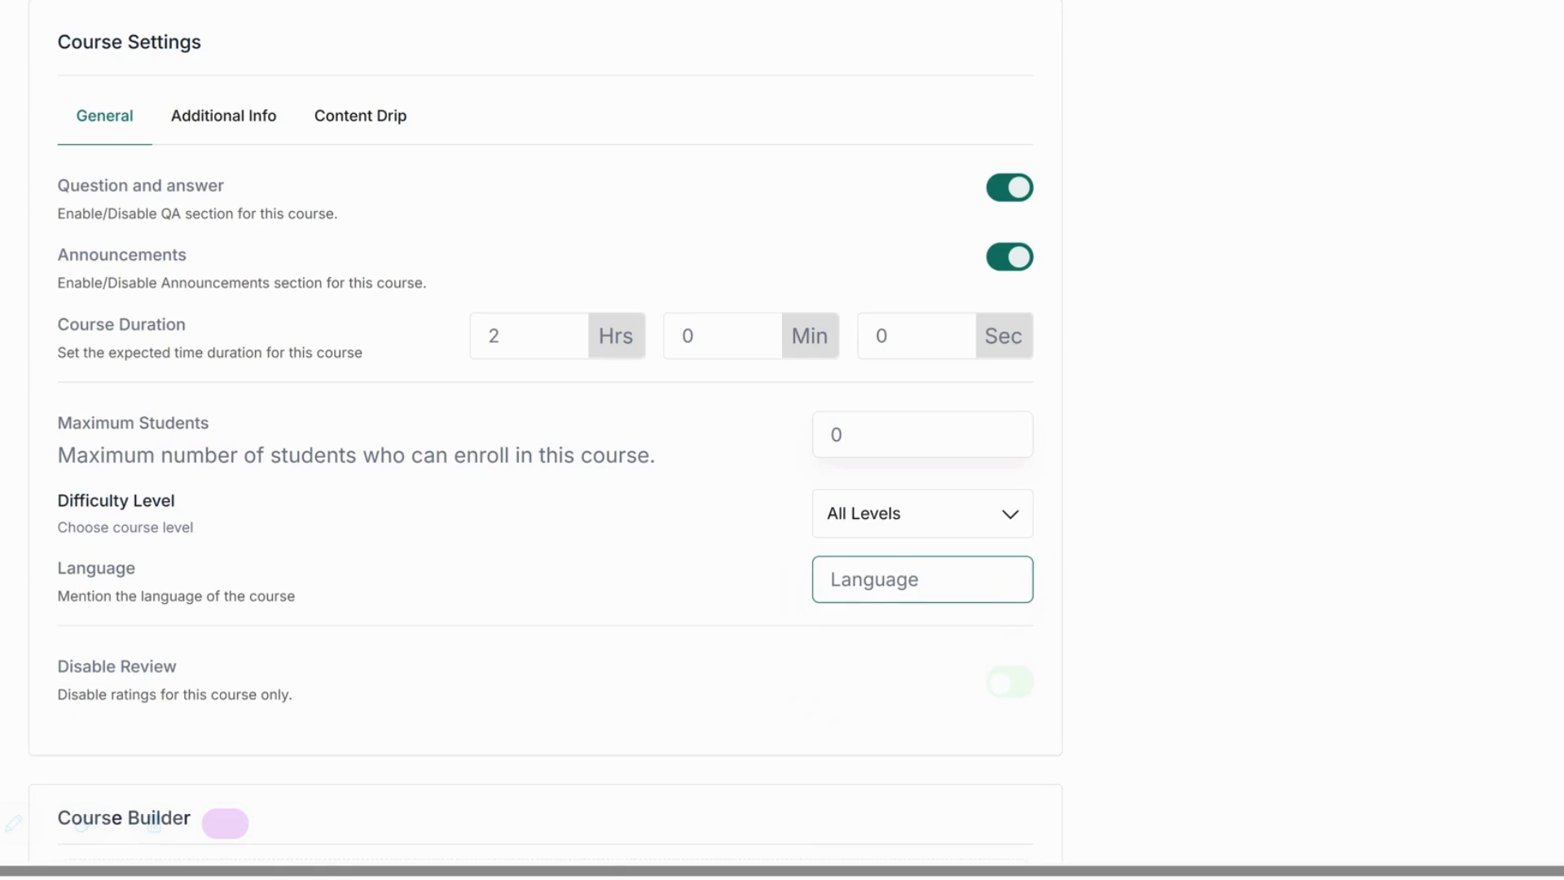
pyautogui.write('English , urdu')
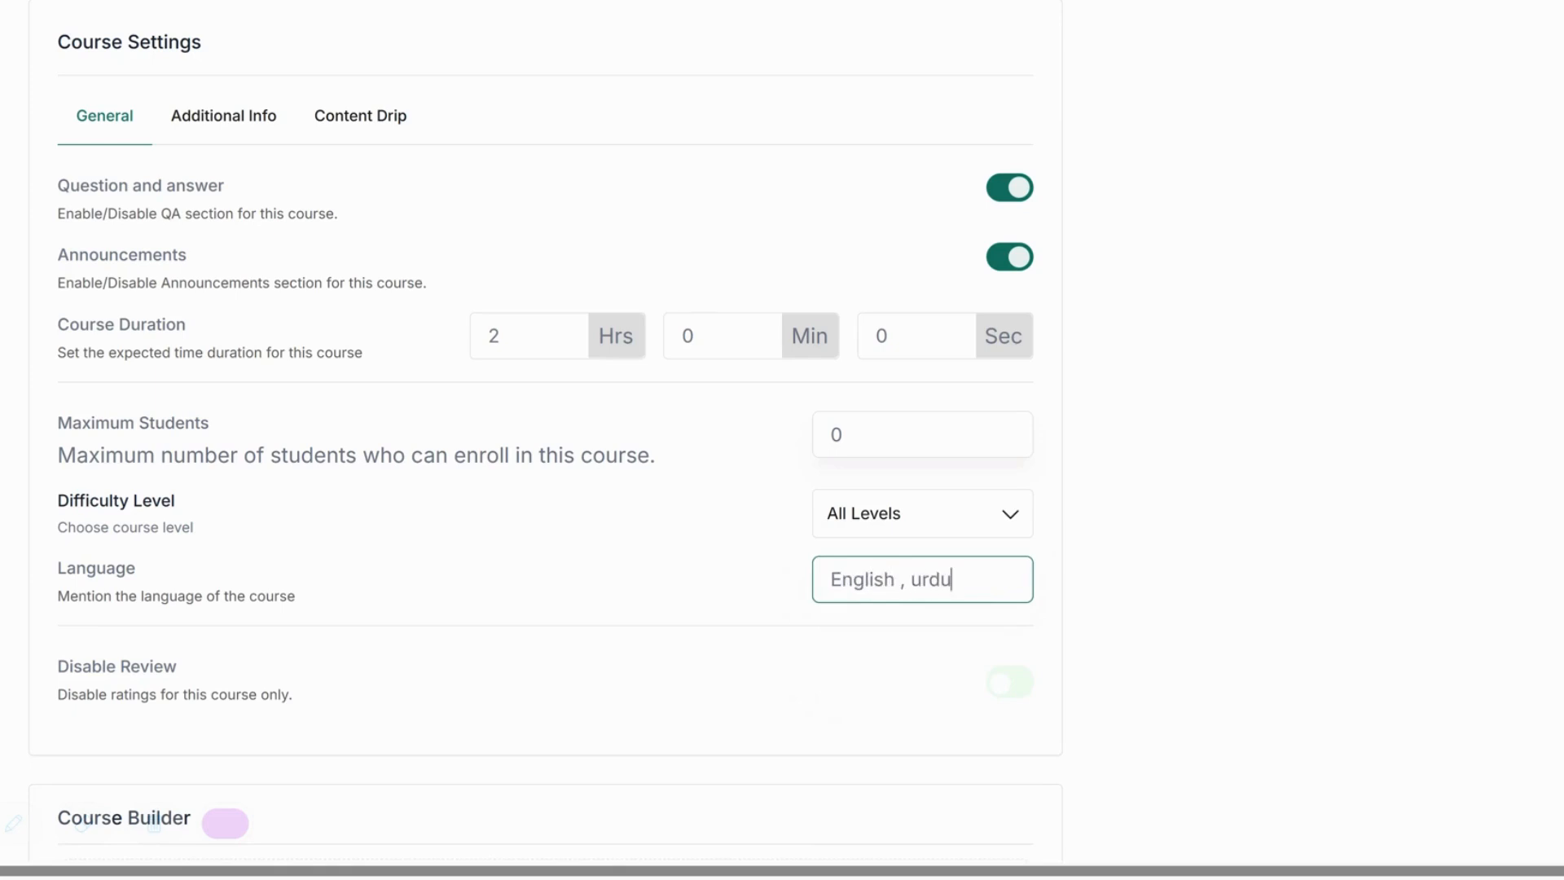
pyautogui.moveTo(922, 580); pyautogui.dragTo(910, 580)
pyautogui.write('U')
pyautogui.click(1219, 556)
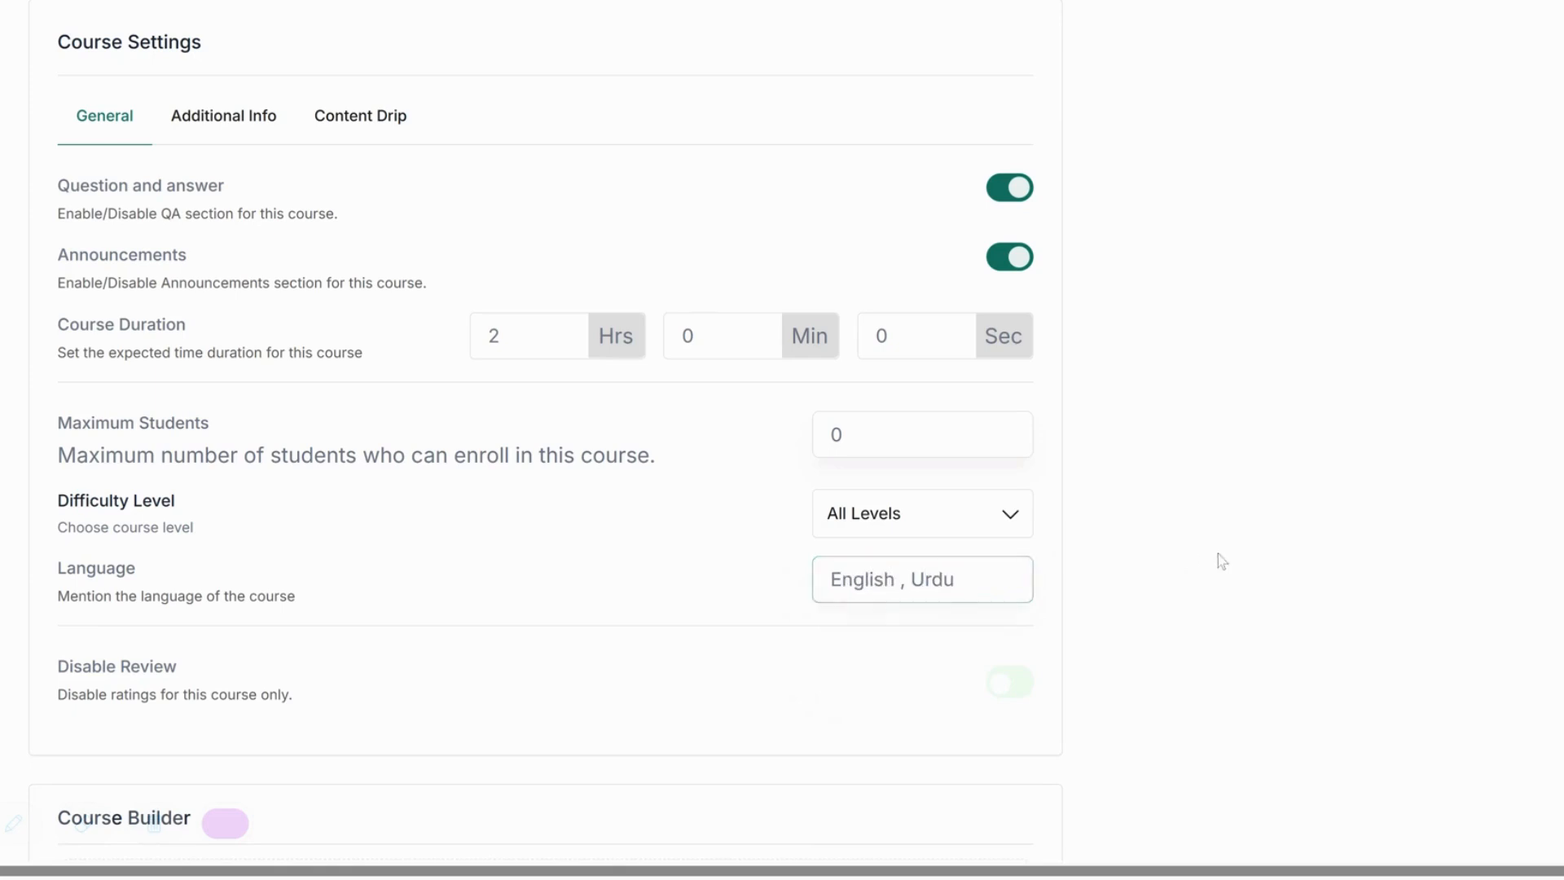
# Set Maximum Students to 10, keeping reviews enabled.
pyautogui.click(1010, 691)
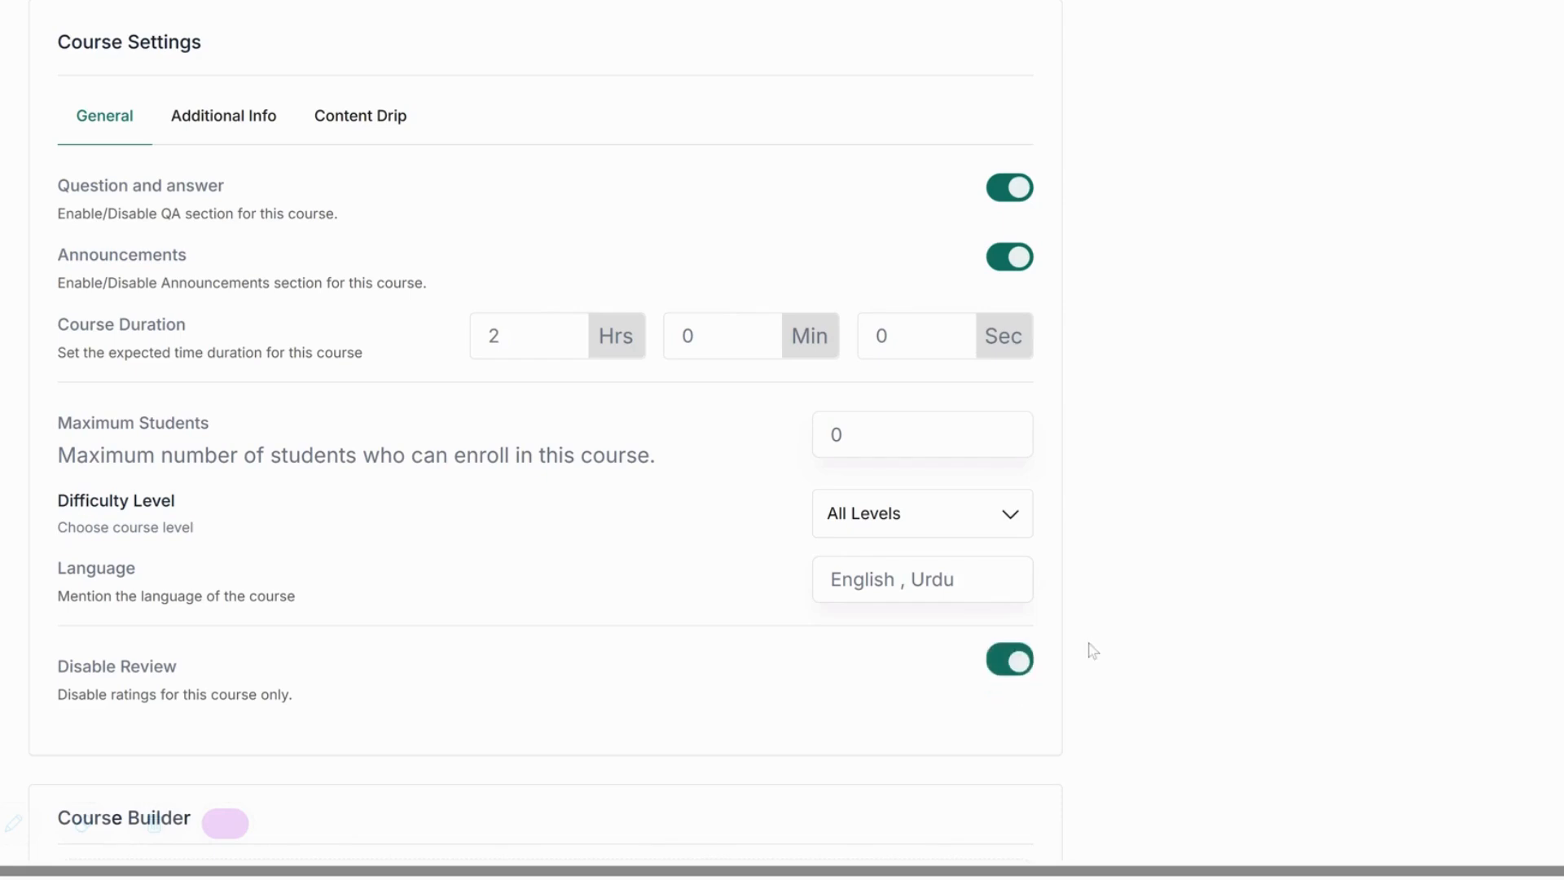
pyautogui.click(1019, 669)
pyautogui.click(833, 434)
pyautogui.write('1')
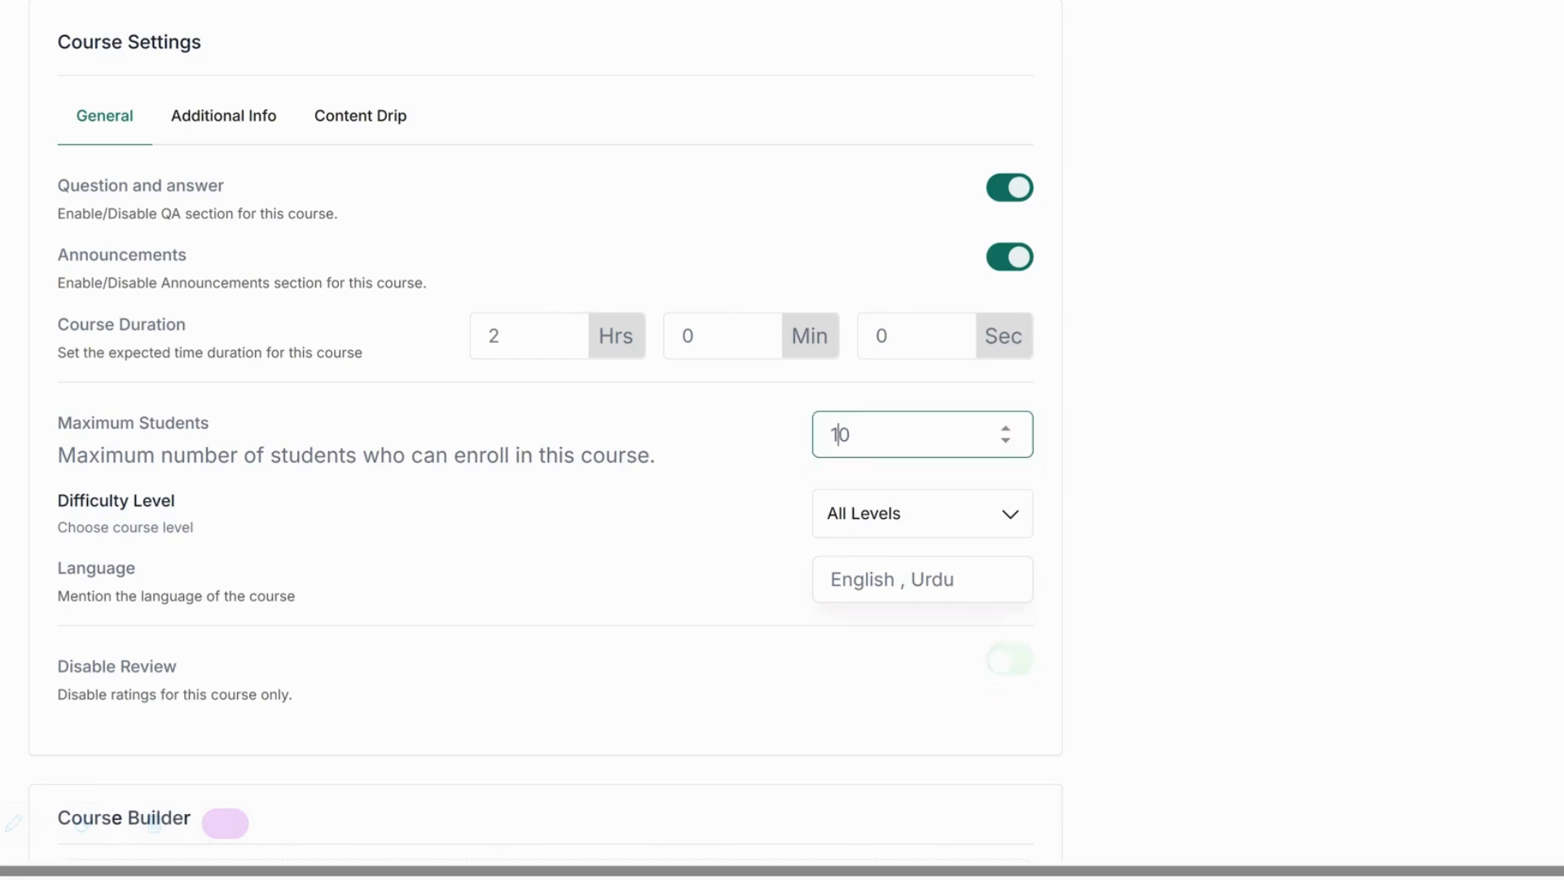
pyautogui.click(1197, 424)
pyautogui.scroll(1, 1197, 424)
# On Additional Info, paste the course benefits and a class notebook or binder under Materials Included.
pyautogui.click(228, 191)
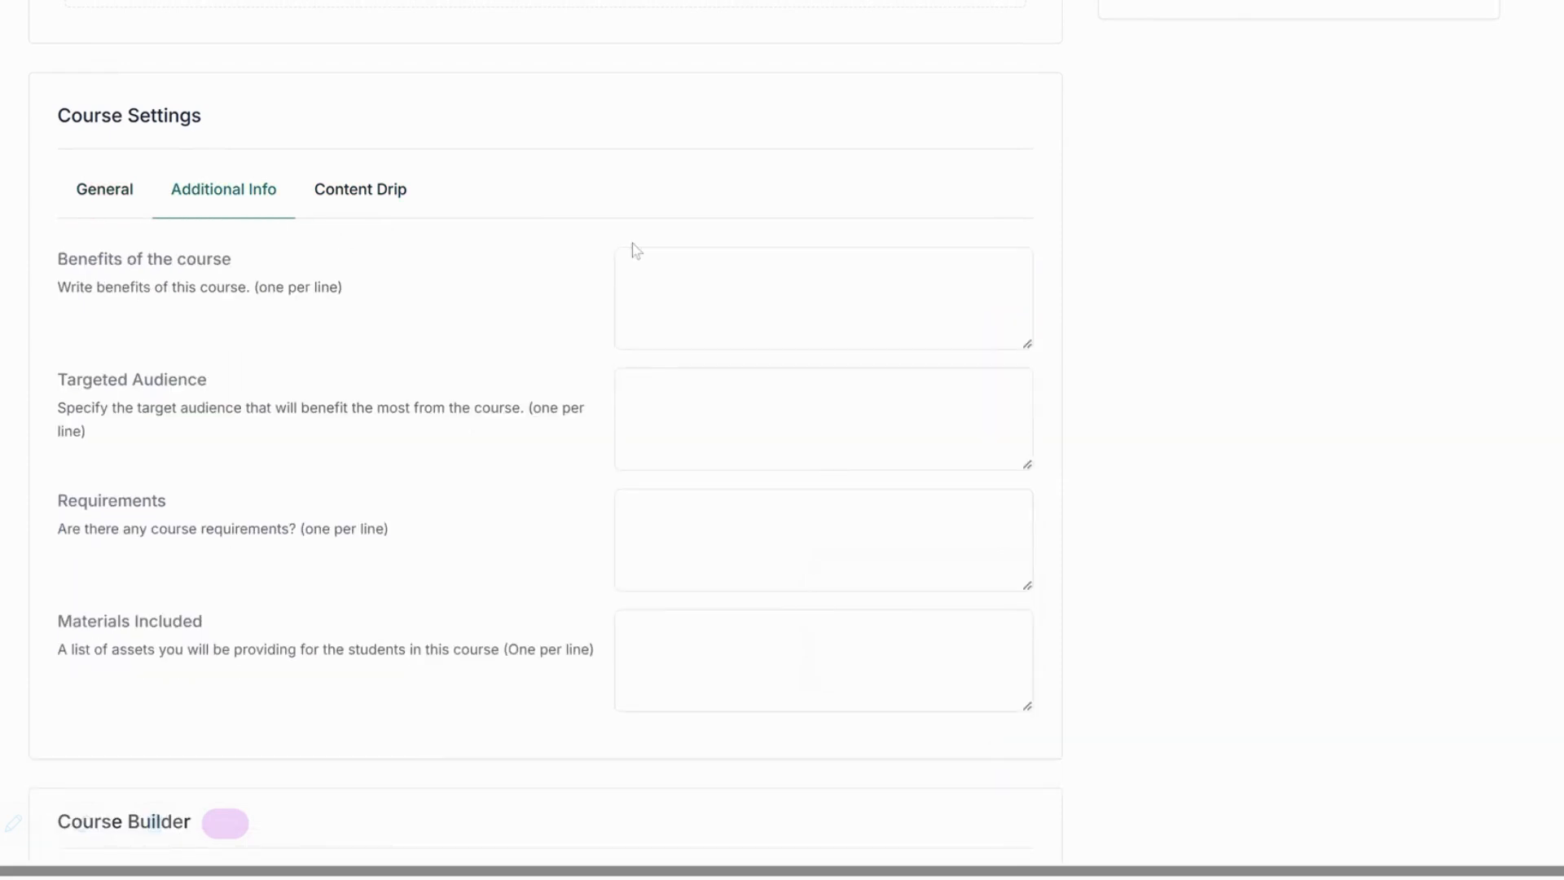
pyautogui.click(815, 297)
pyautogui.hotkey('ctrl', 'v')
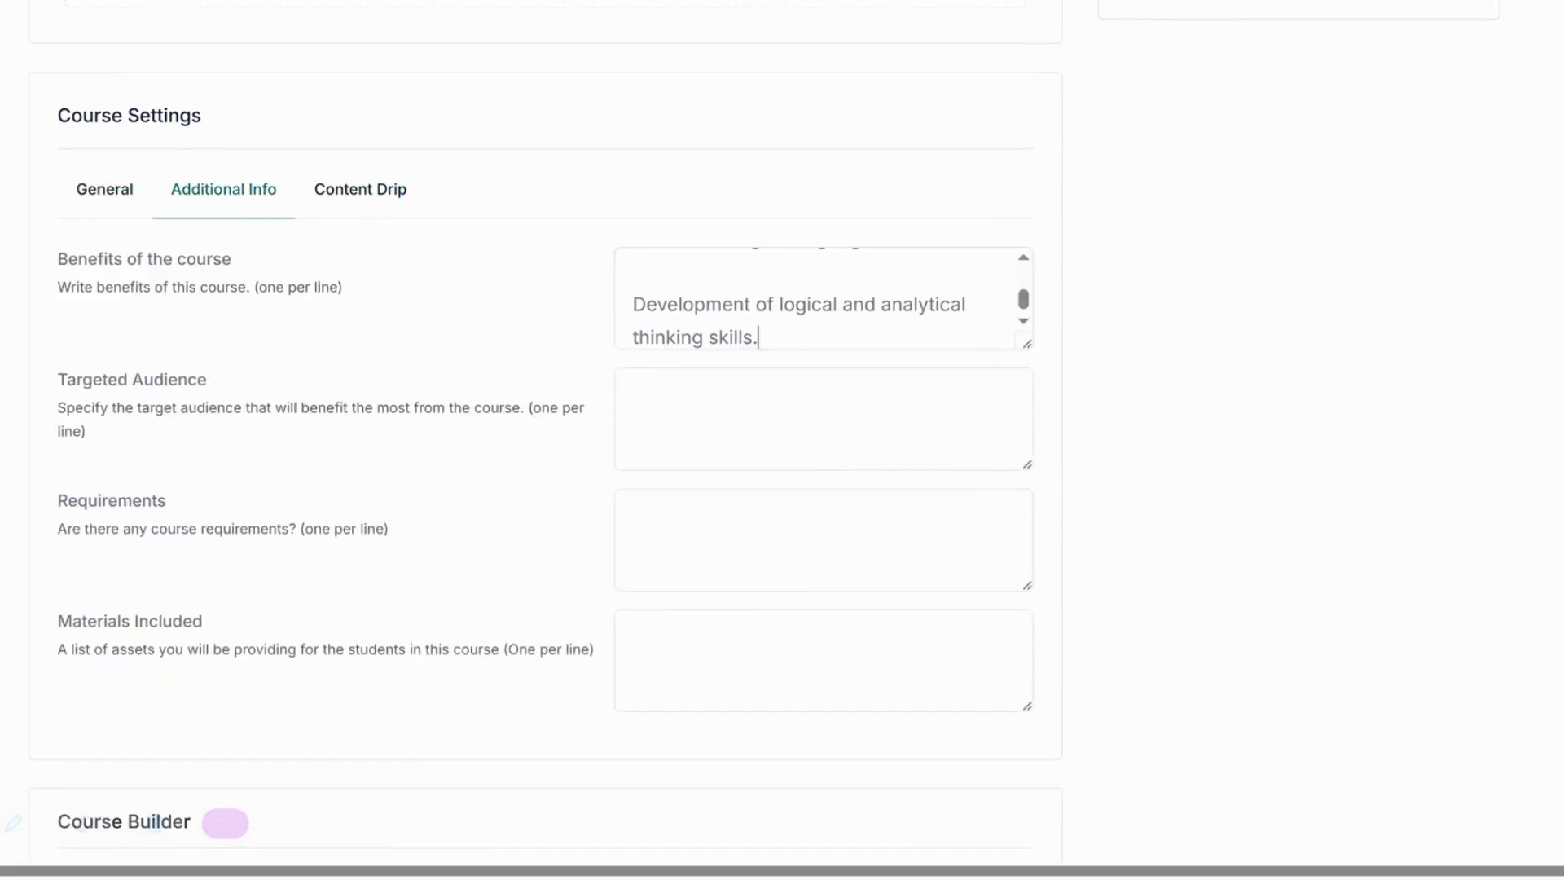
pyautogui.scroll(3, 823, 298)
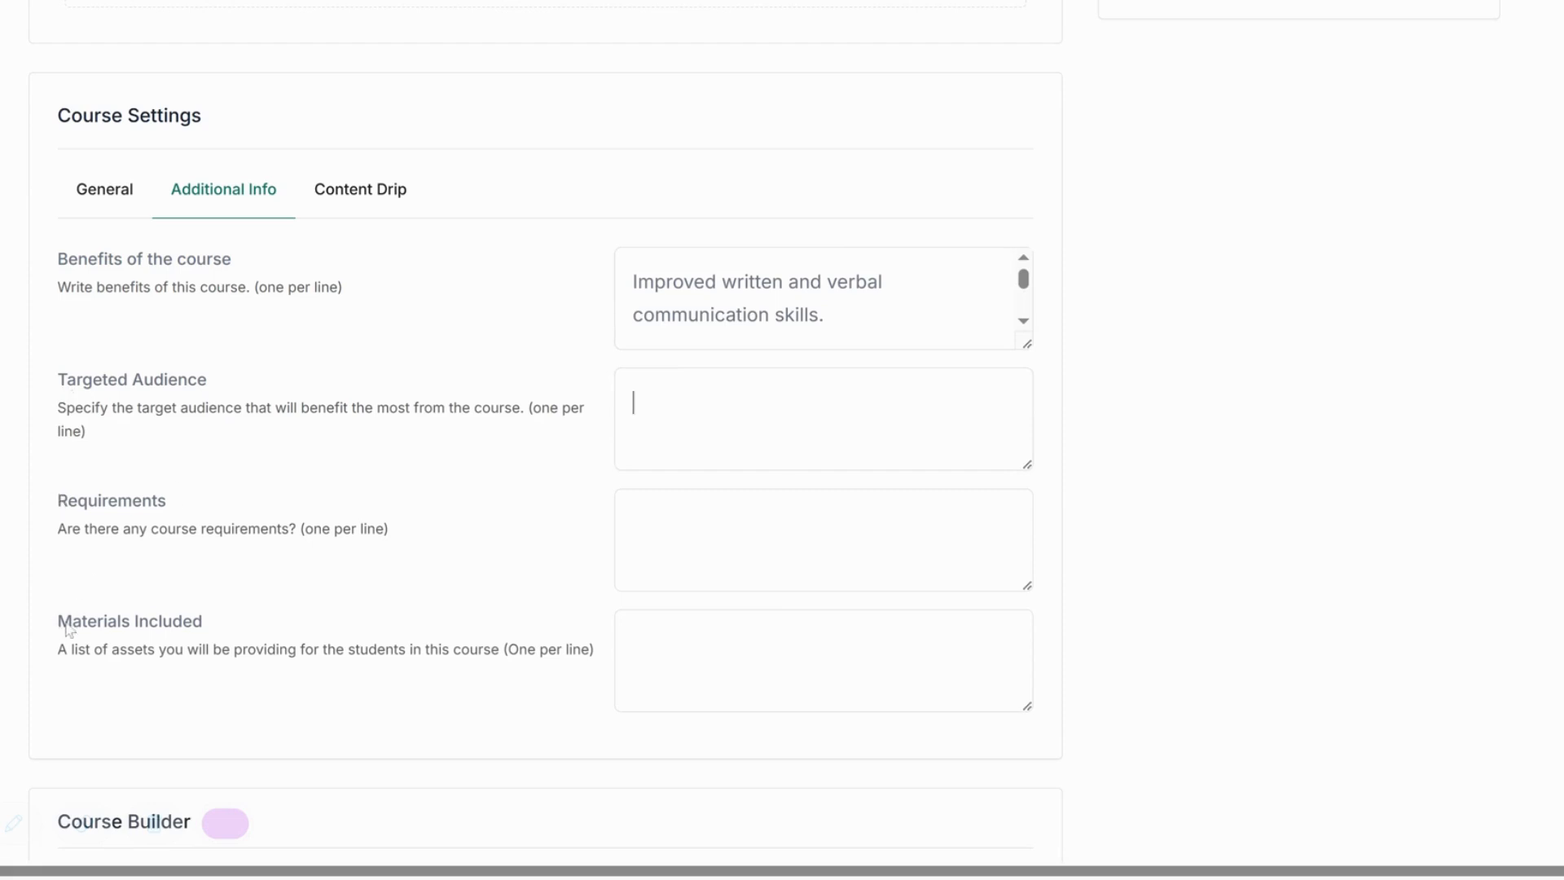
pyautogui.moveTo(57, 619); pyautogui.dragTo(599, 656)
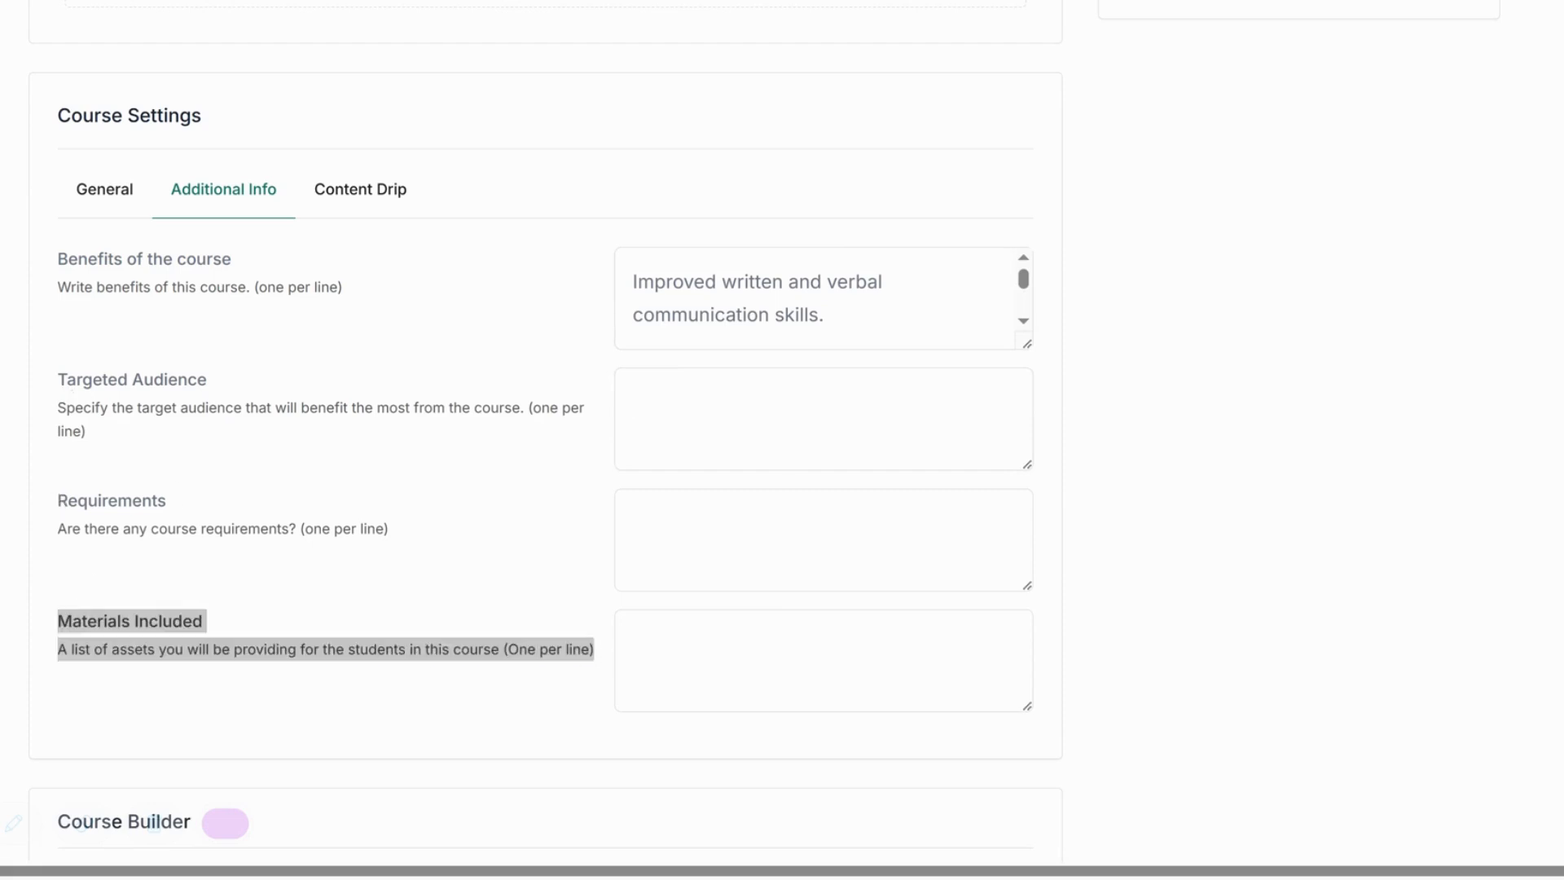
pyautogui.click(815, 661)
pyautogui.hotkey('ctrl', 'v')
# Add a 'Basic Knowledge :' requirement describing the foundational language skills needed.
pyautogui.click(853, 497)
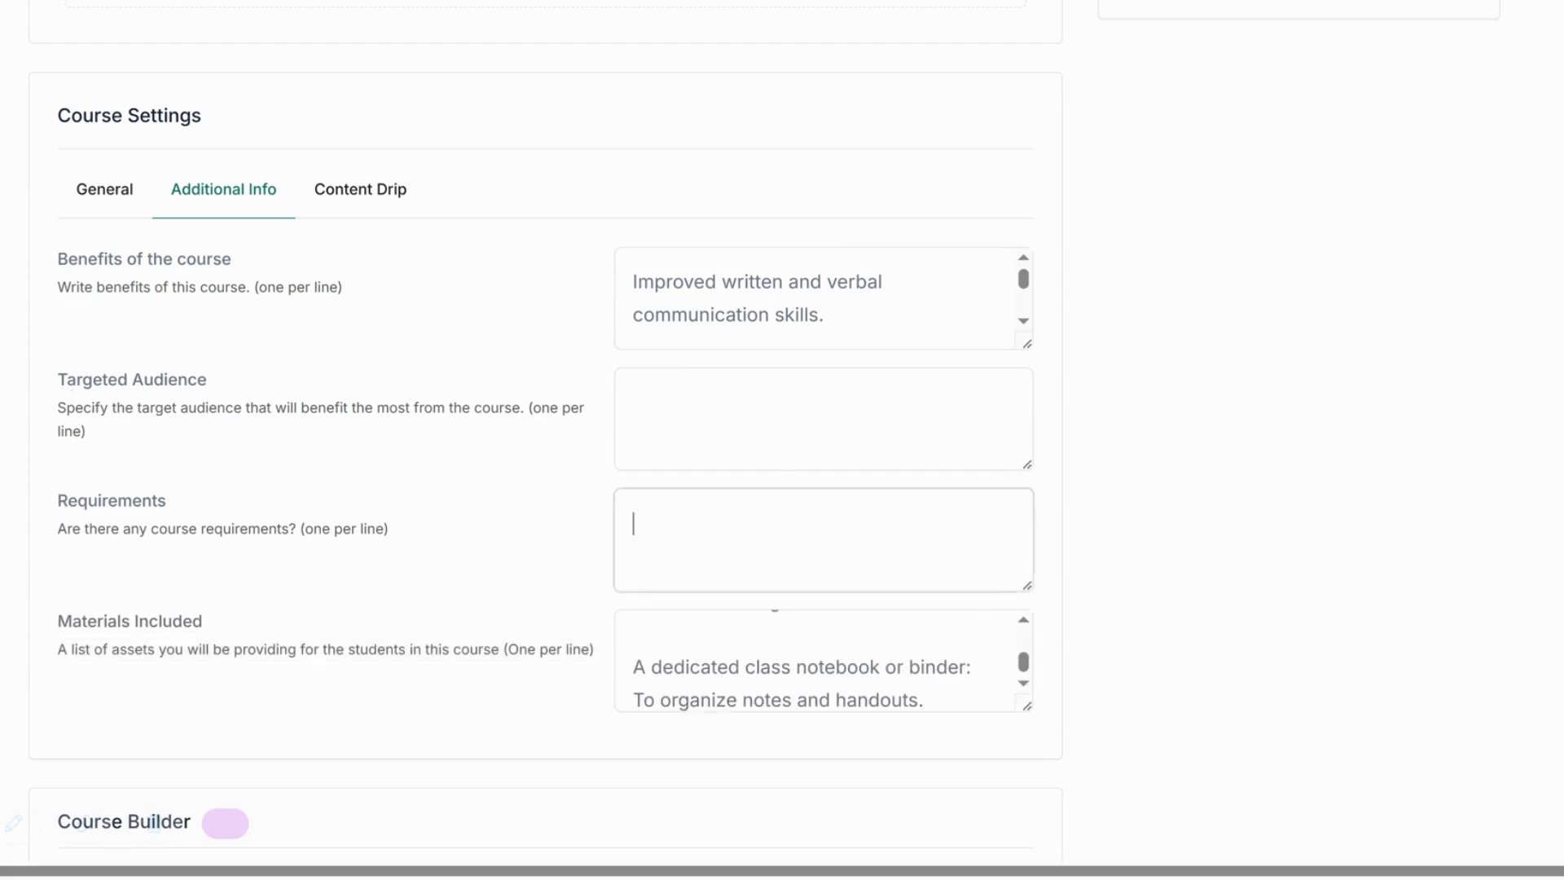
pyautogui.moveTo(67, 502); pyautogui.dragTo(430, 544)
pyautogui.click(734, 534)
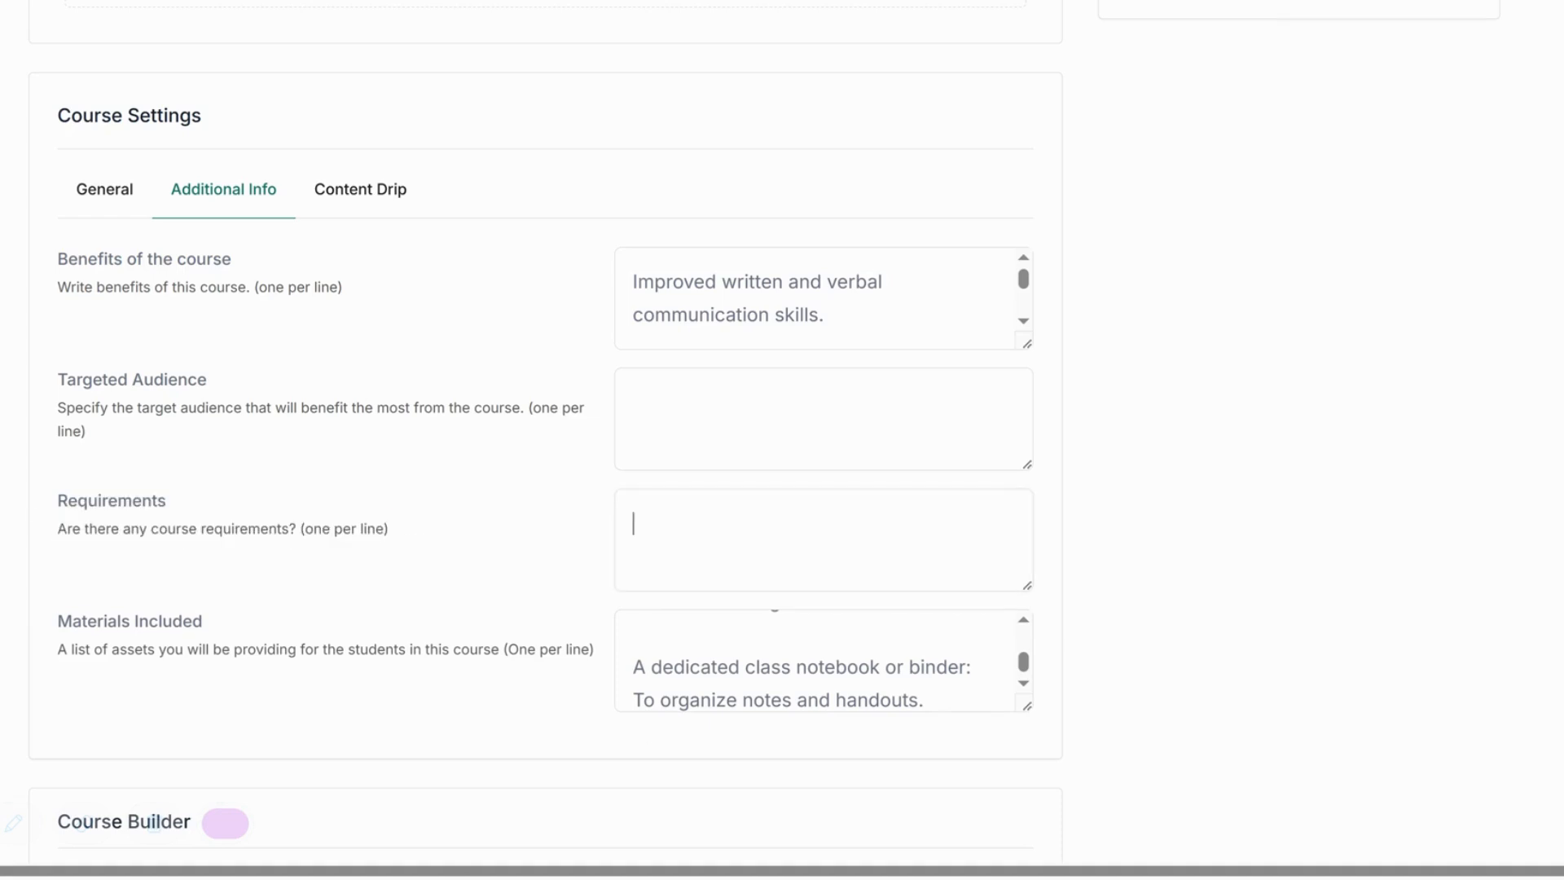
pyautogui.write('Basic Knowled')
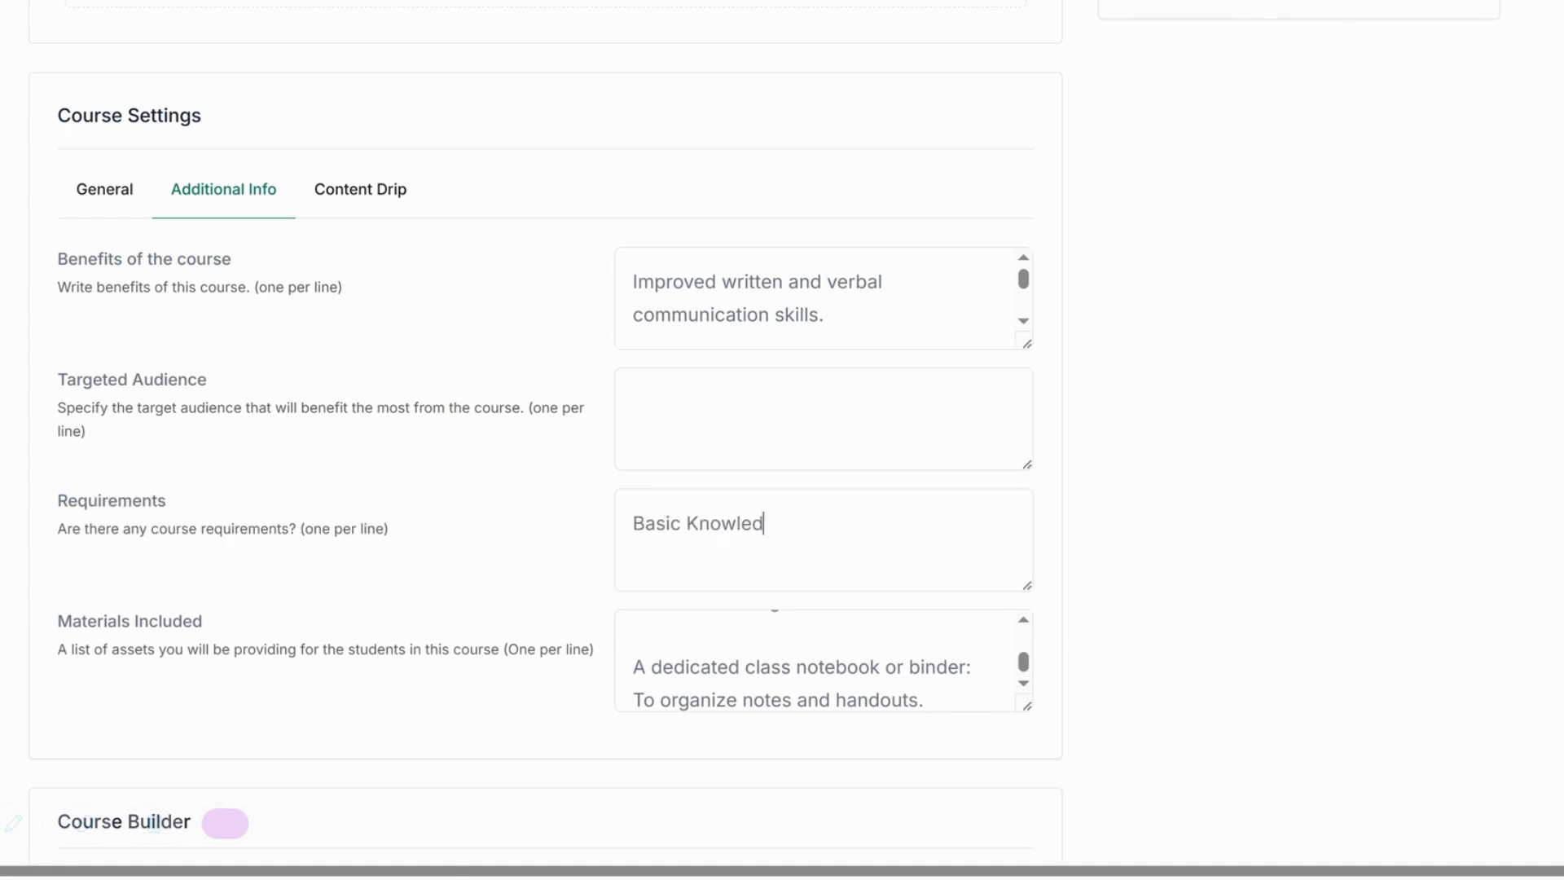
pyautogui.write('ge :')
pyautogui.hotkey('ctrl', 'v')
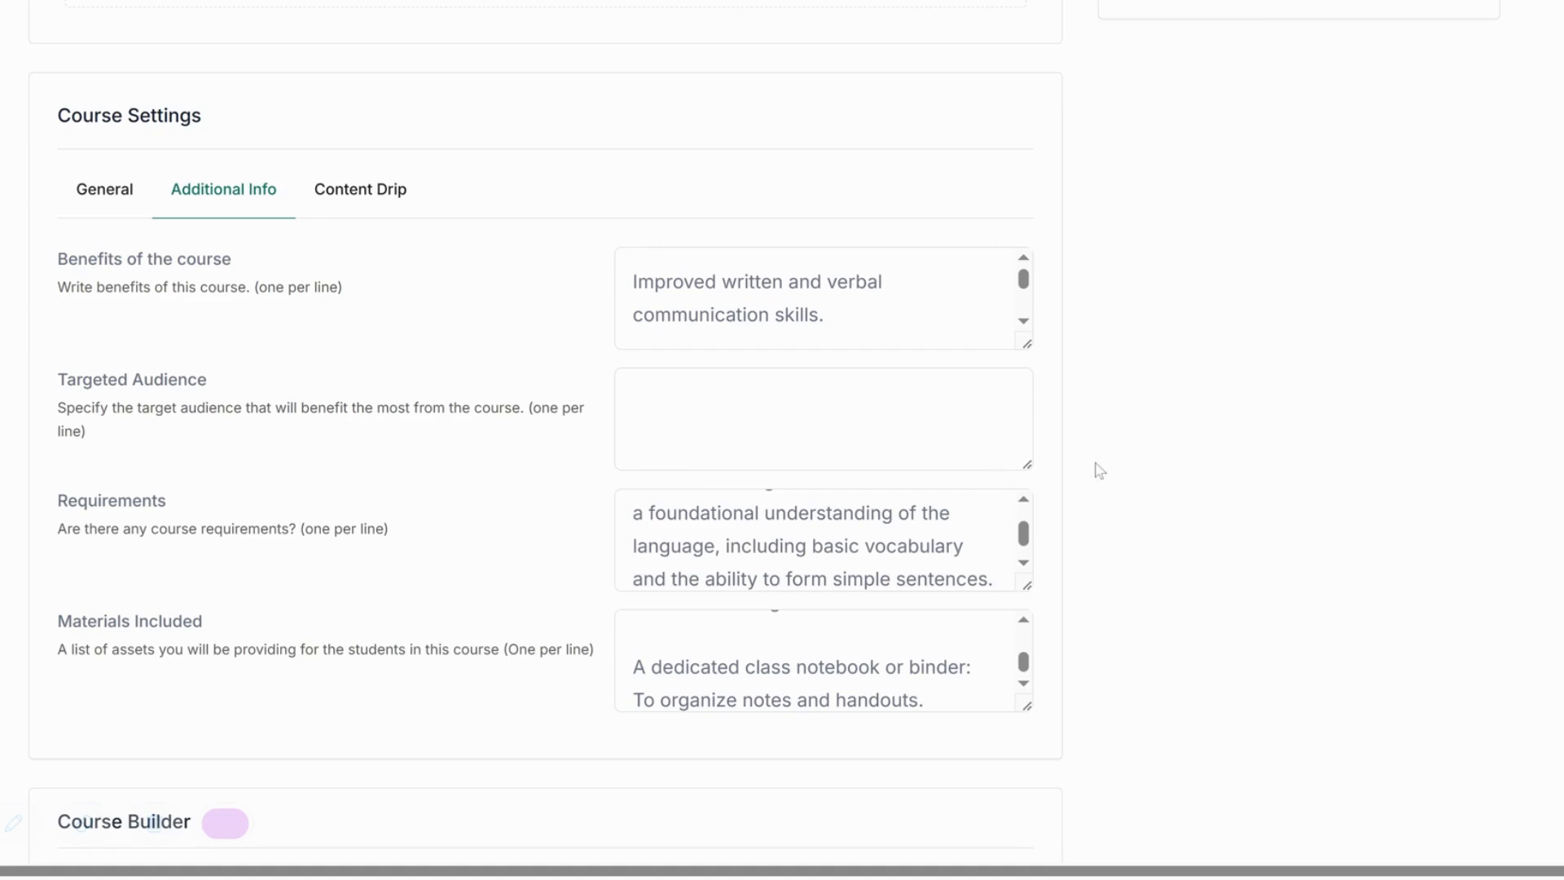
pyautogui.scroll(-1, 1099, 471)
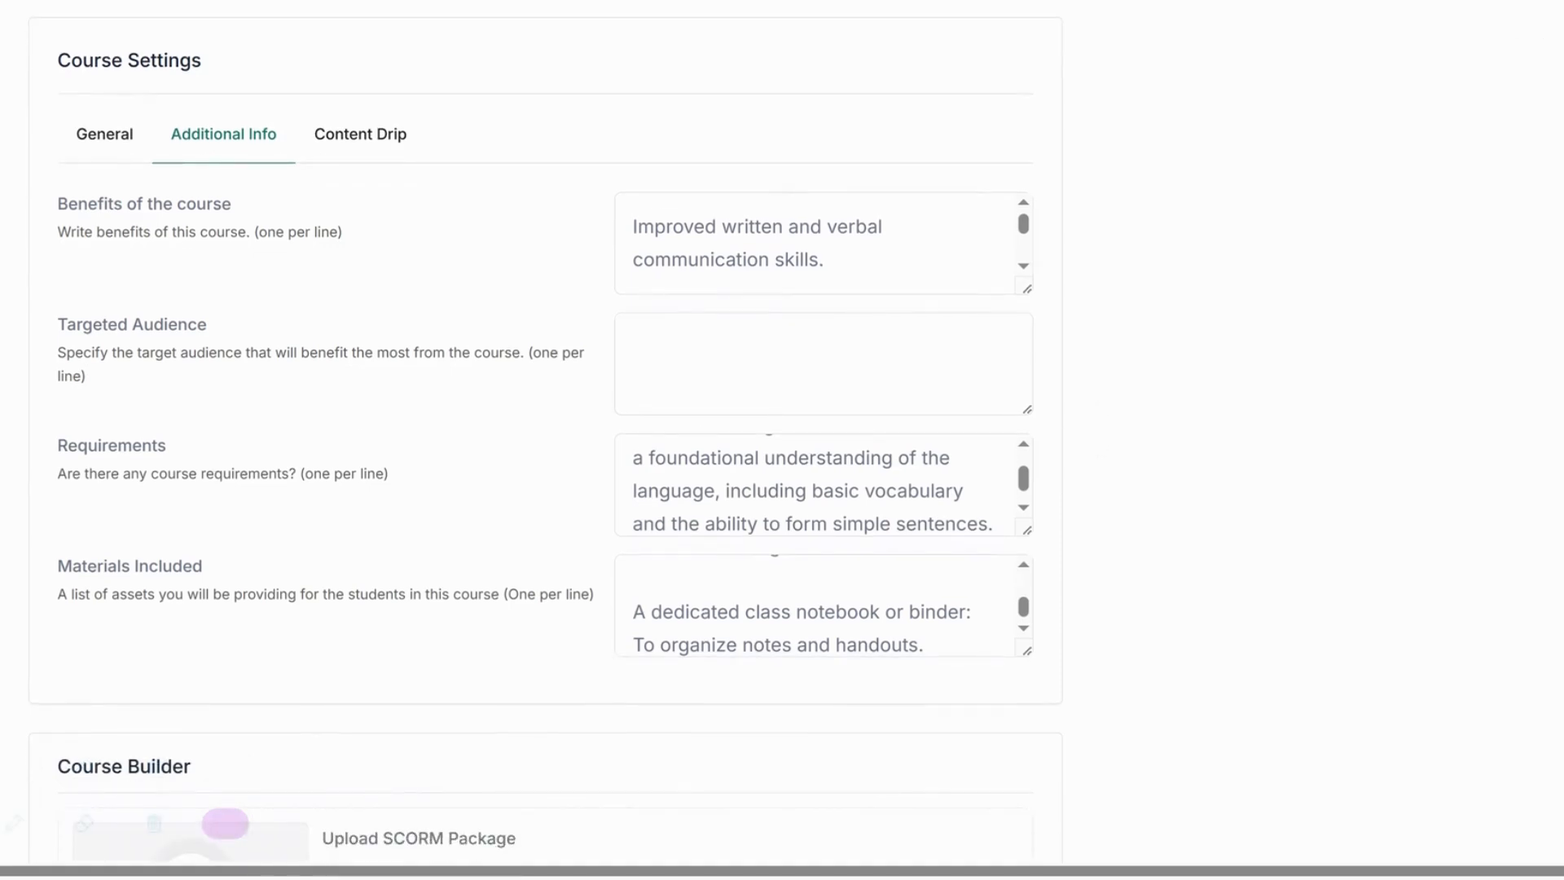
# Add a 'Tenses' topic with the summary 'Past , Present , Future'.
pyautogui.click(616, 348)
pyautogui.scroll(-6, 430, 479)
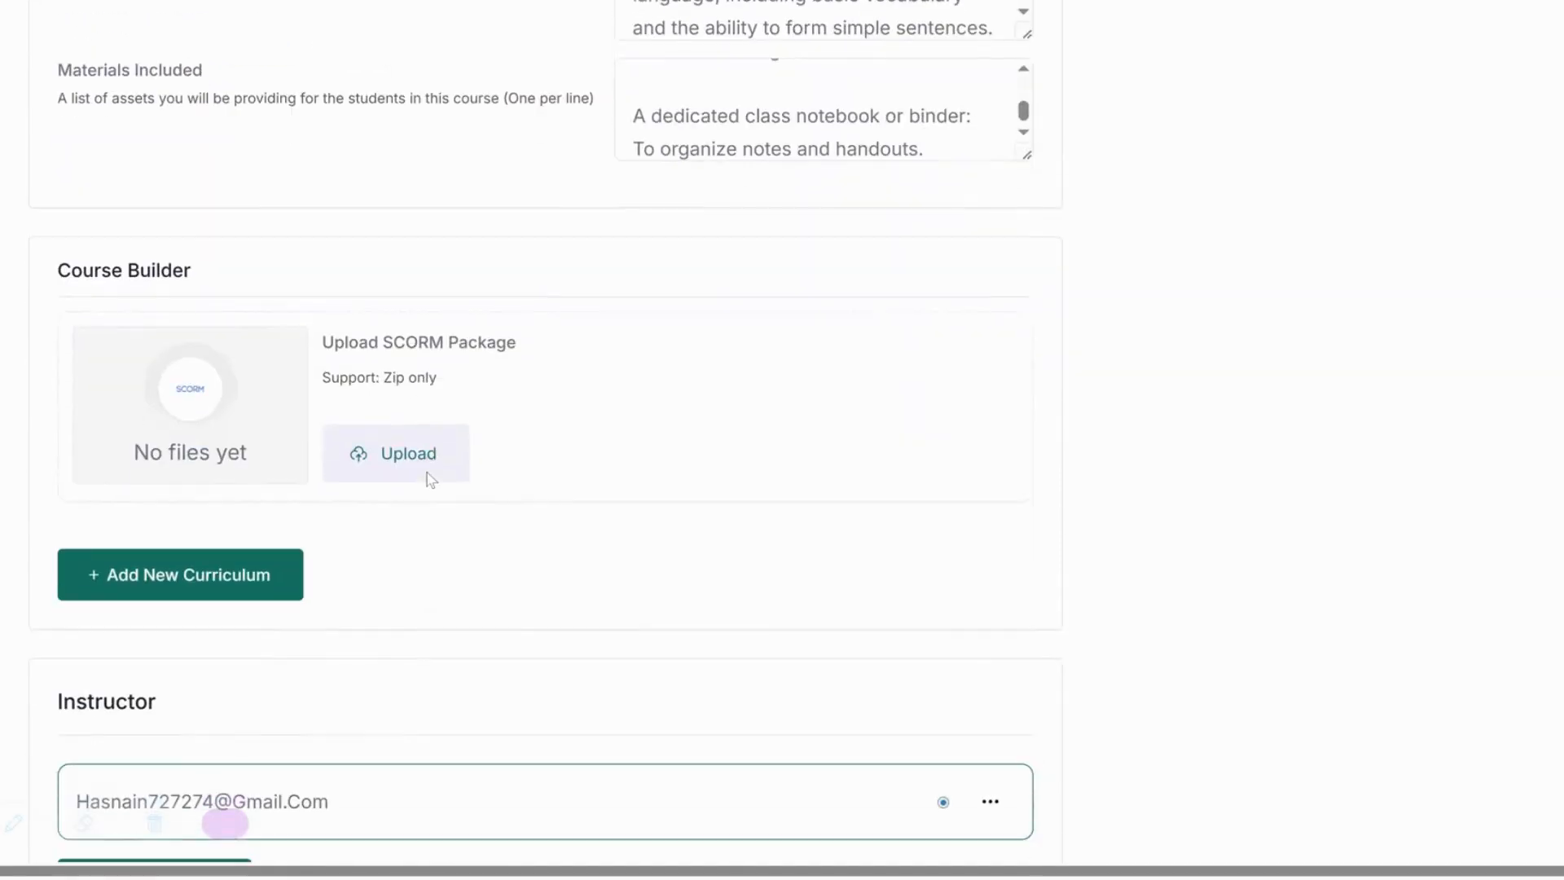
pyautogui.click(203, 526)
pyautogui.click(208, 509)
pyautogui.scroll(-2, 207, 508)
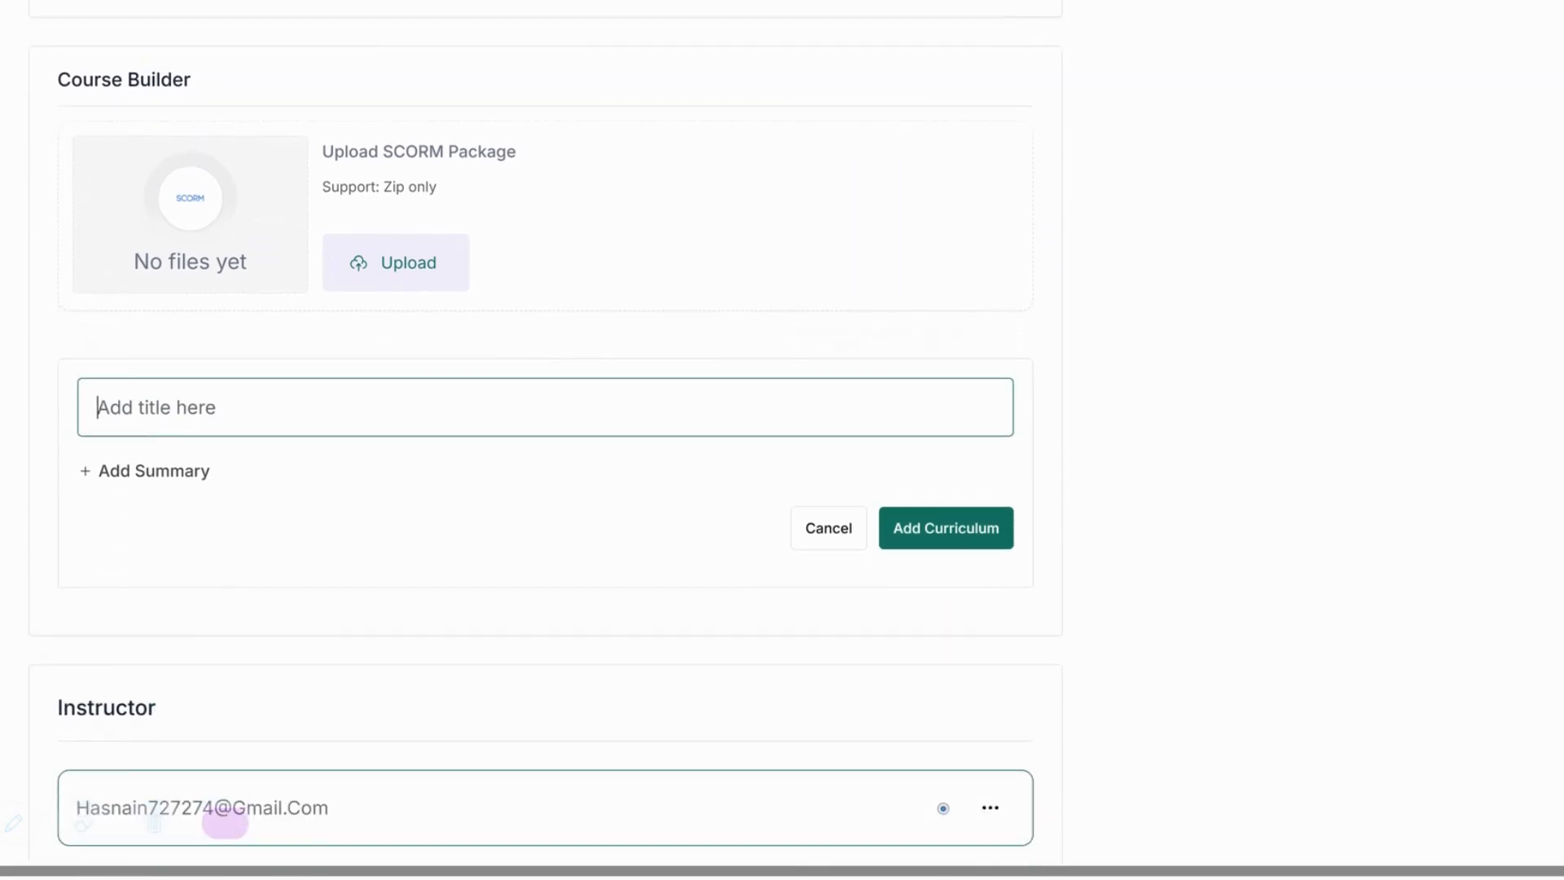
pyautogui.write('Tenses')
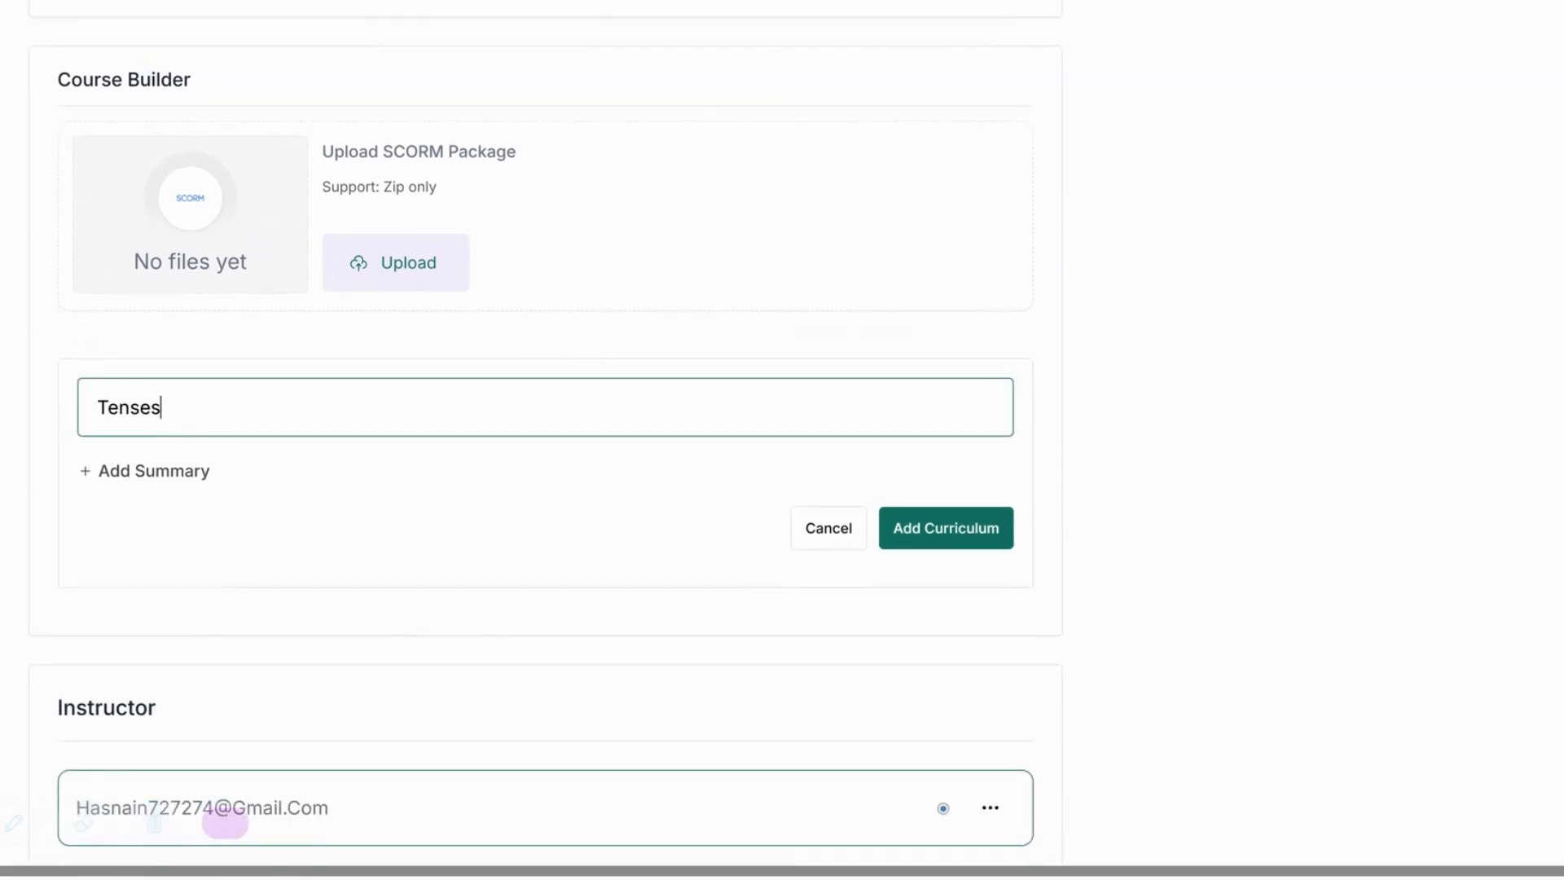
pyautogui.click(186, 474)
pyautogui.write('POa')
pyautogui.press('BackSpace')
pyautogui.press('BackSpace')
pyautogui.write('as')
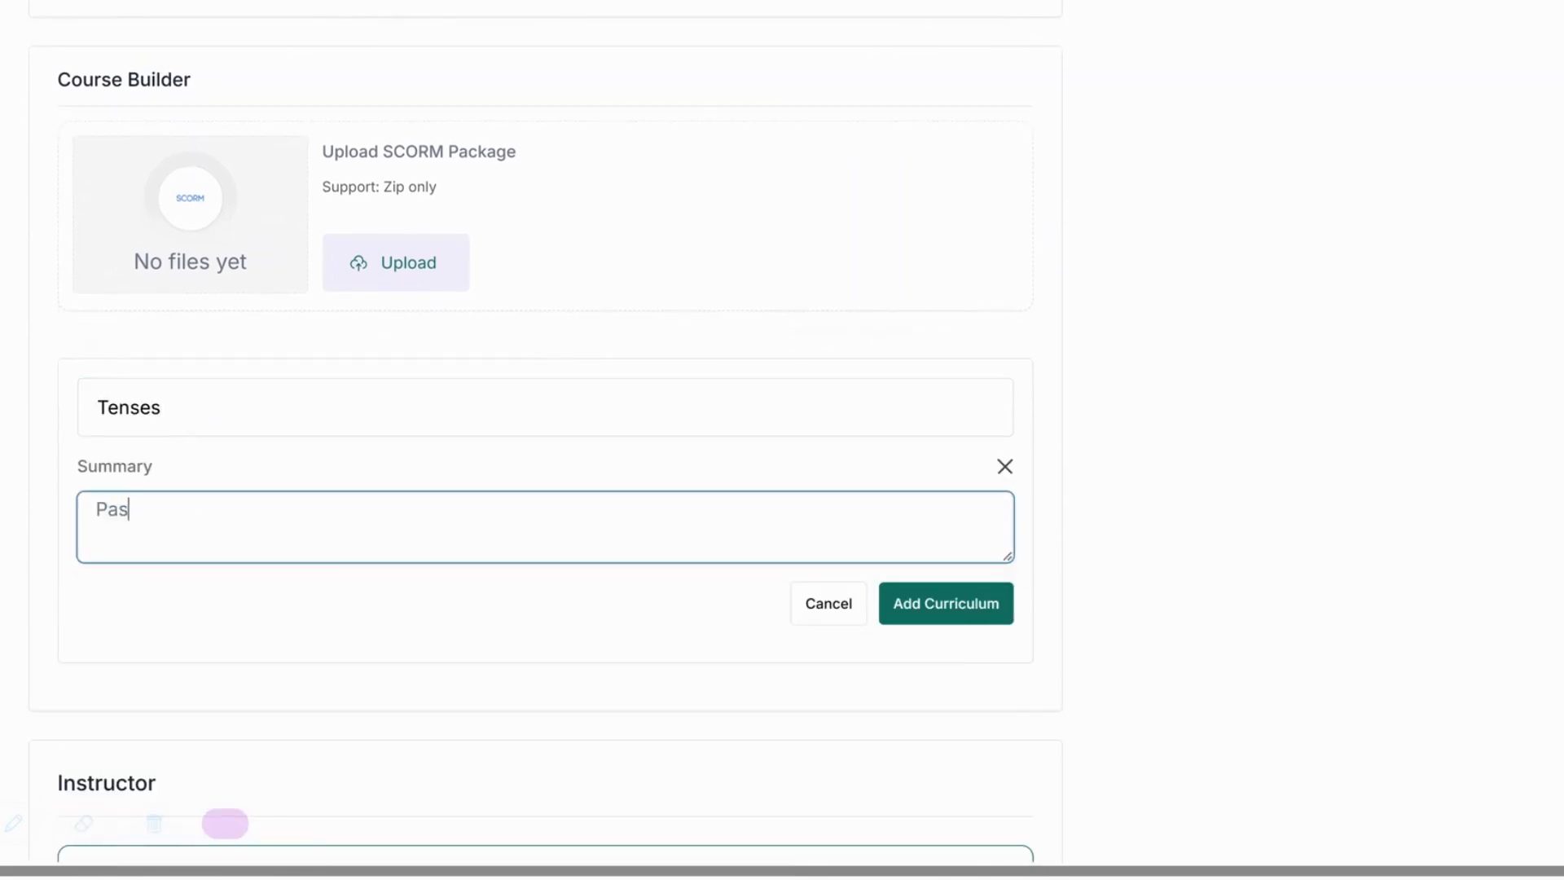
pyautogui.write('t , Present , Future')
pyautogui.click(946, 603)
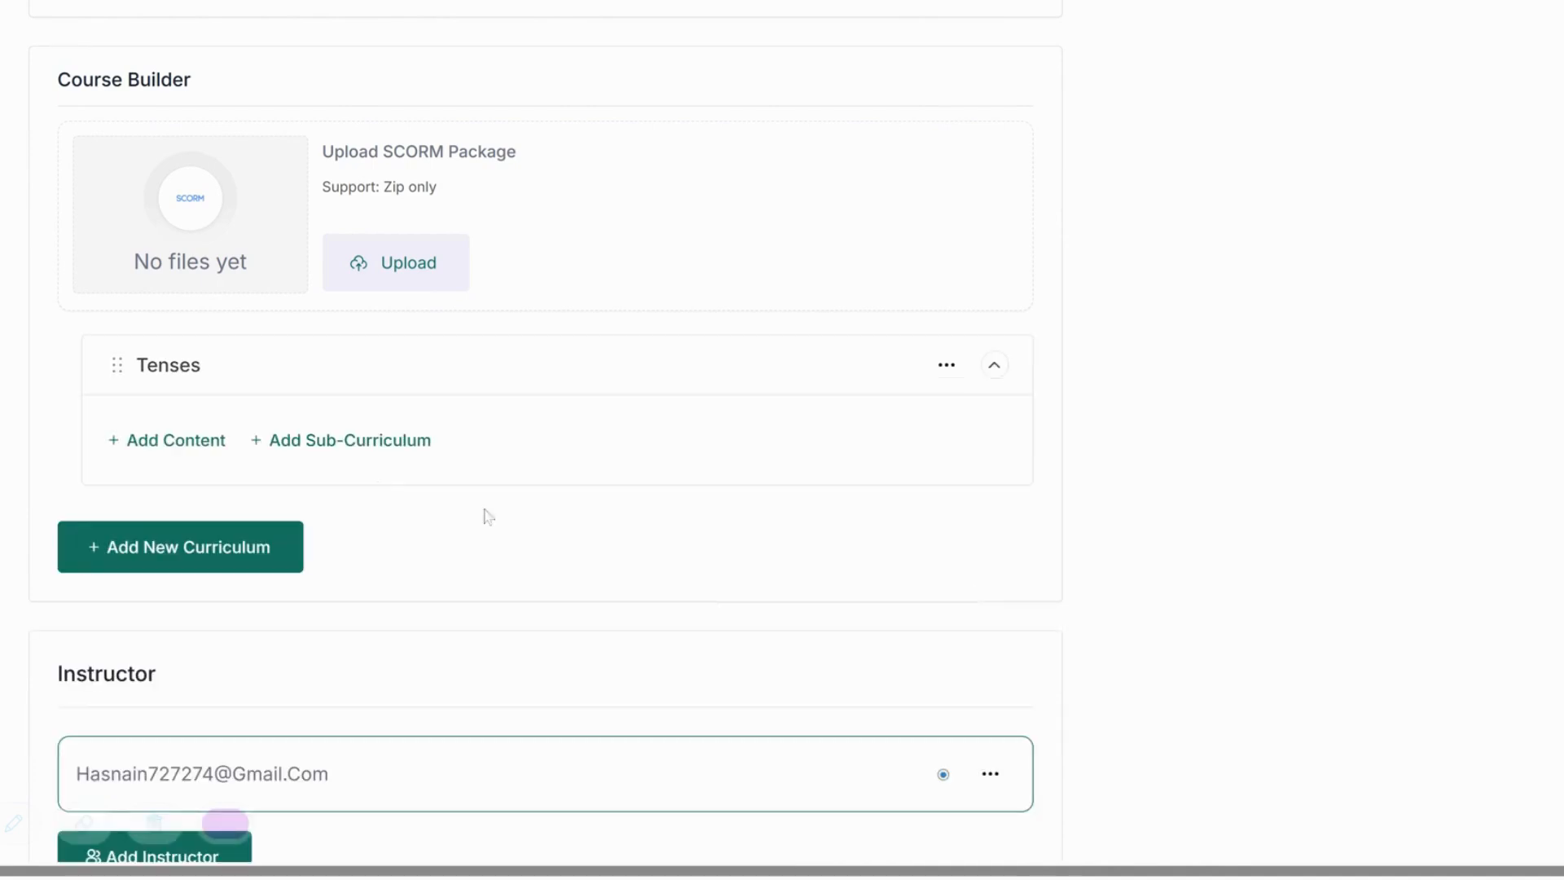
# Add the 'Verbs' and 'Vocabulary' topics.
pyautogui.click(210, 552)
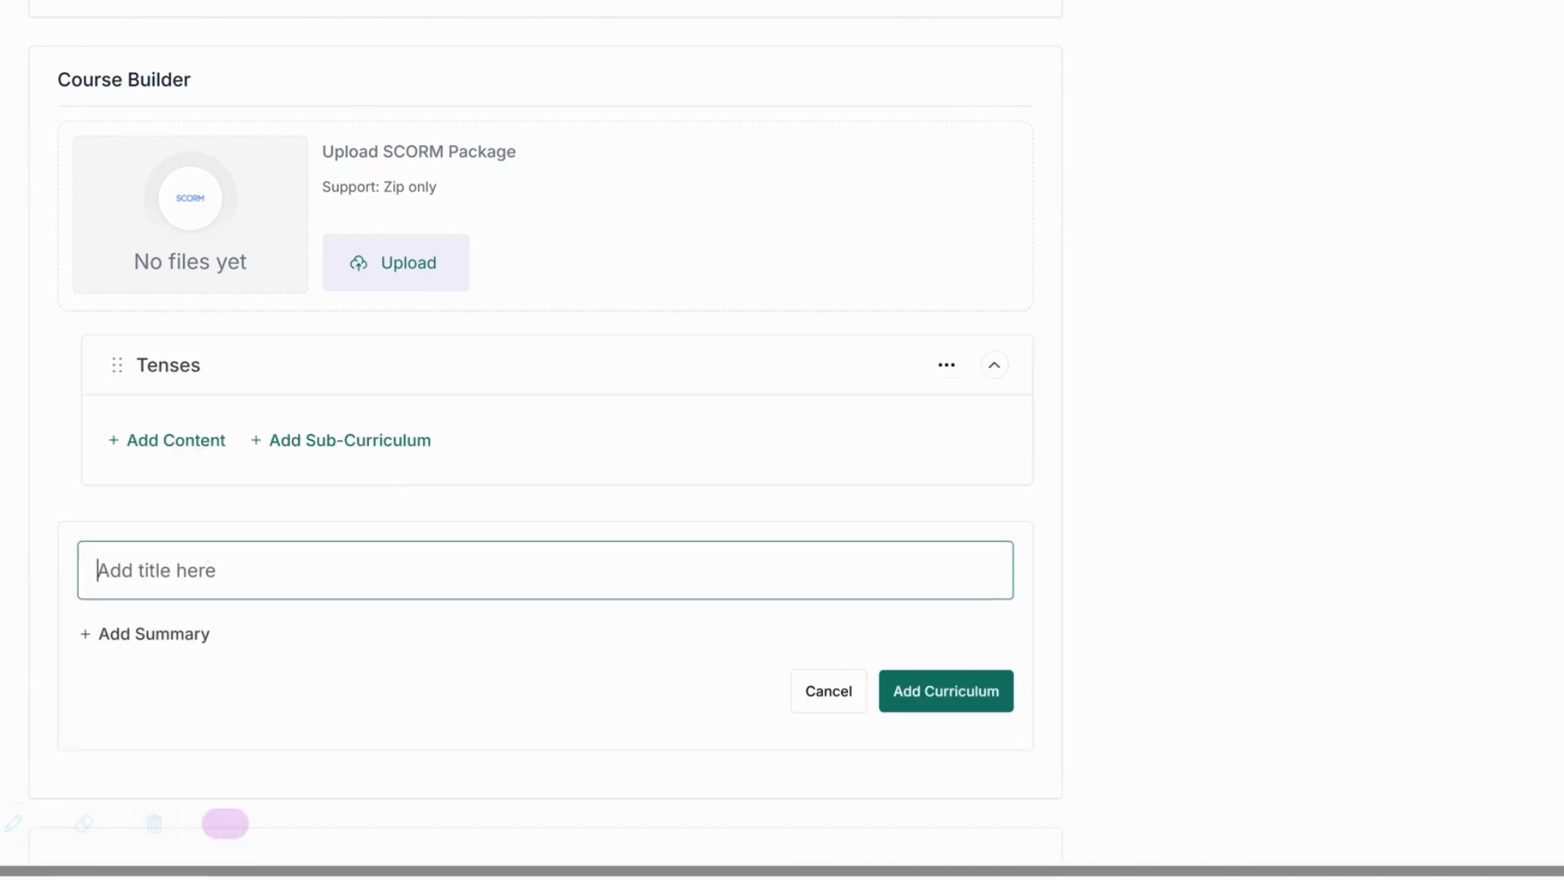
pyautogui.write('Verbs')
pyautogui.click(936, 704)
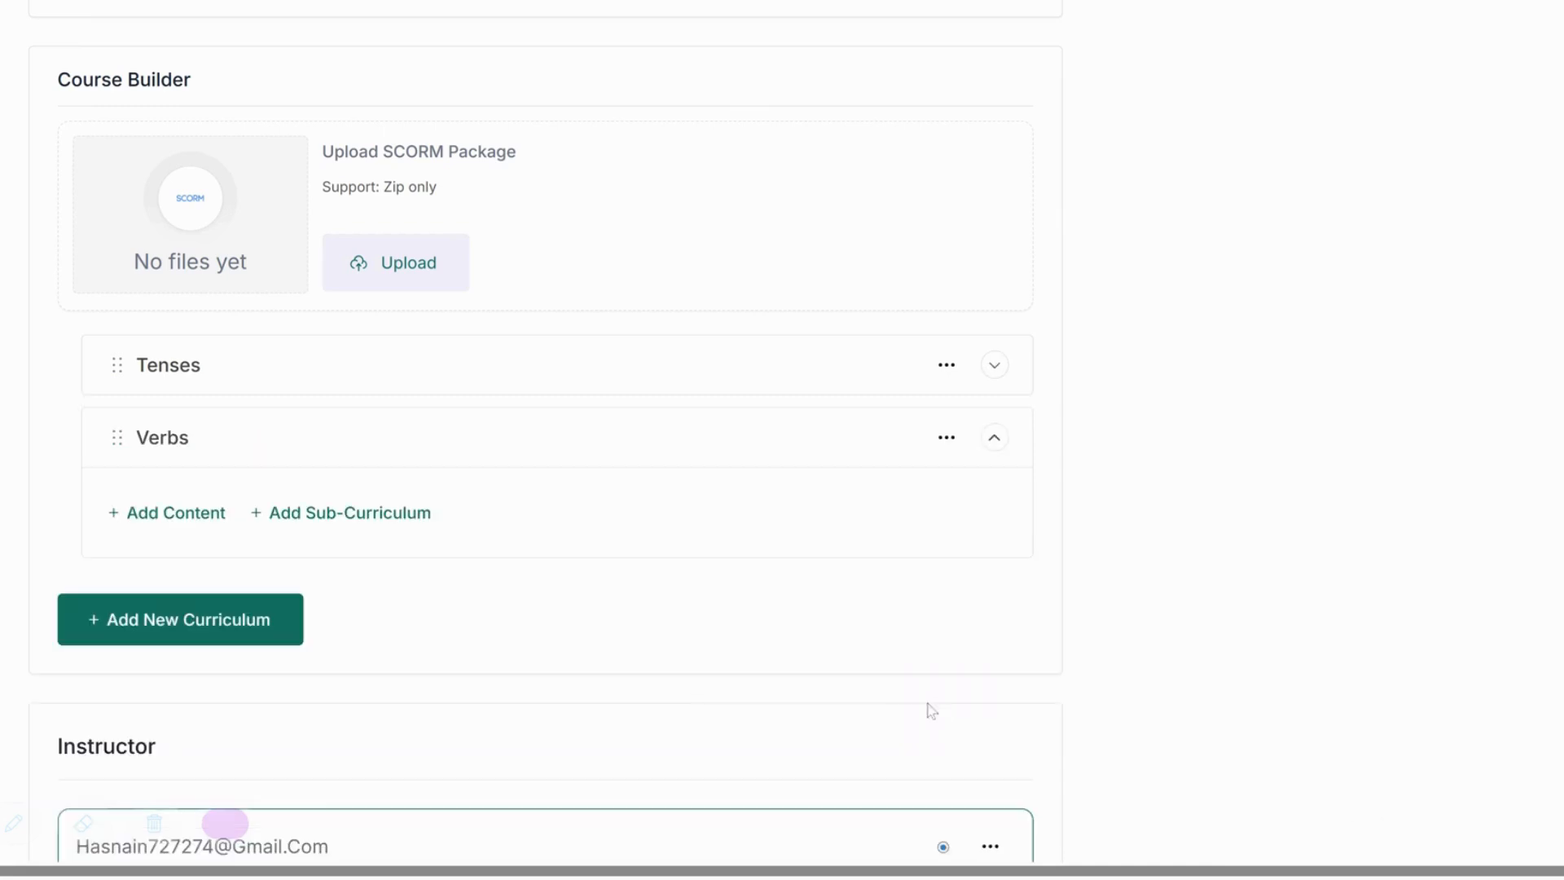
pyautogui.click(73, 640)
pyautogui.click(150, 648)
pyautogui.write('Vocab')
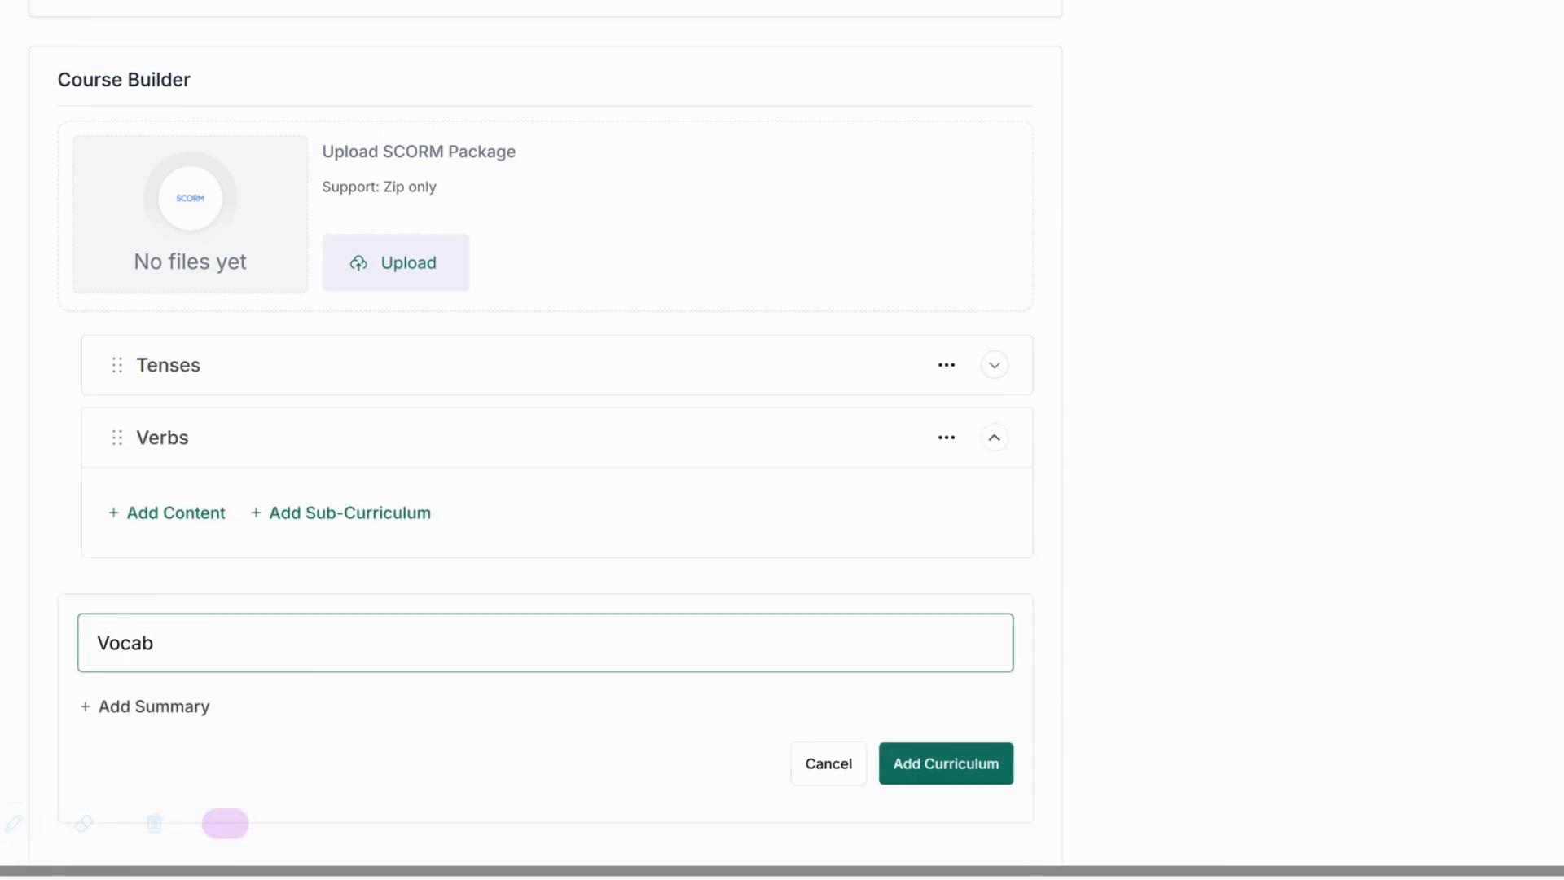
pyautogui.write('ulary')
pyautogui.click(947, 774)
pyautogui.click(994, 364)
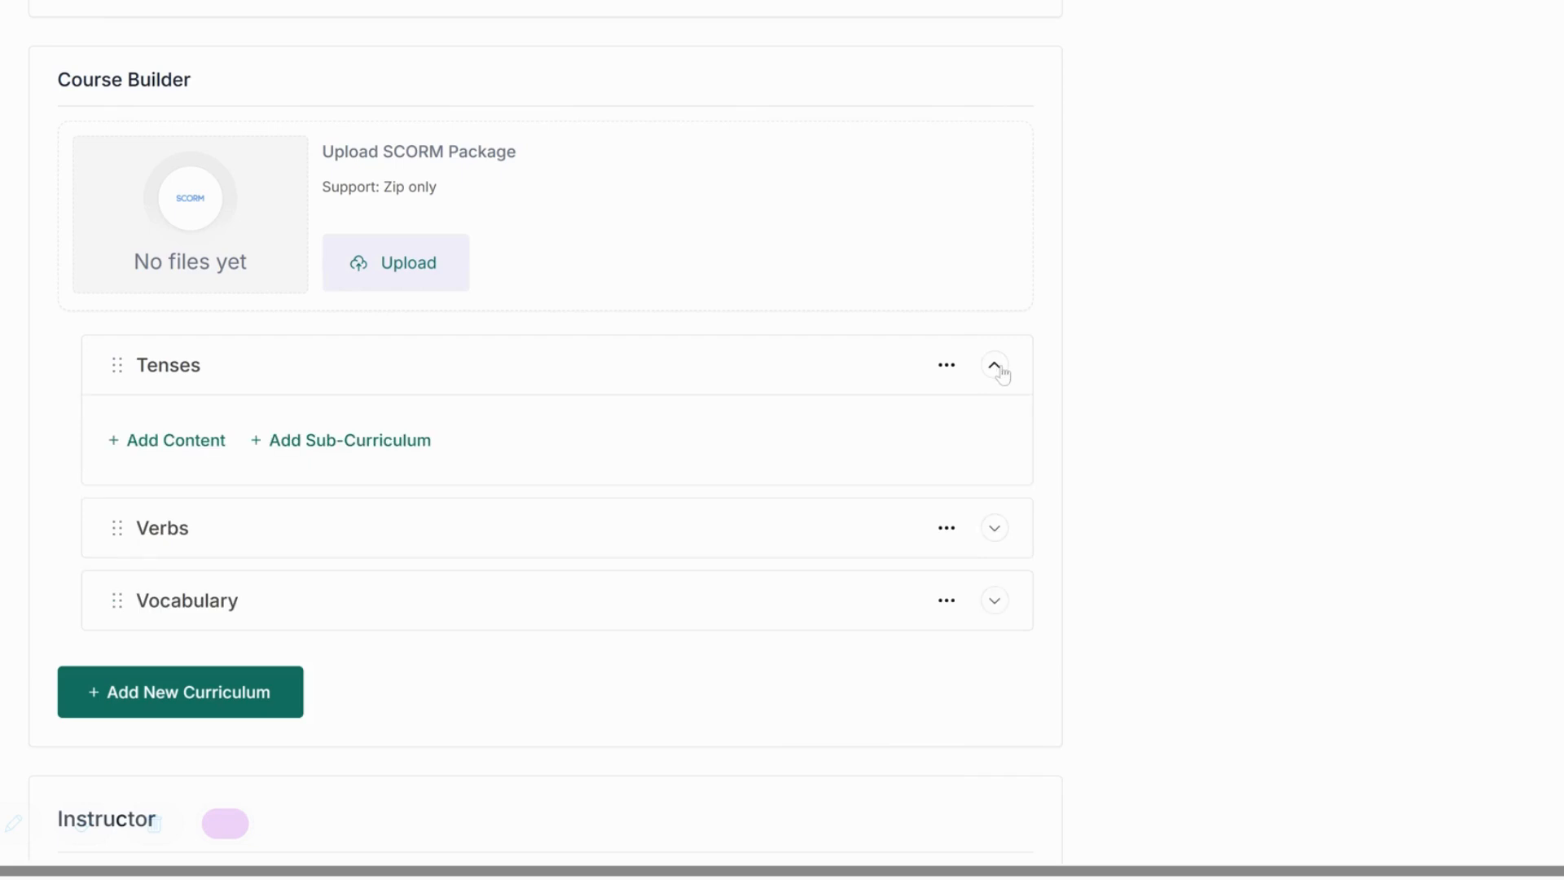
pyautogui.click(199, 440)
# Create a 'Past Tenses' sub-curriculum under the Tenses topic.
pyautogui.write('Pas')
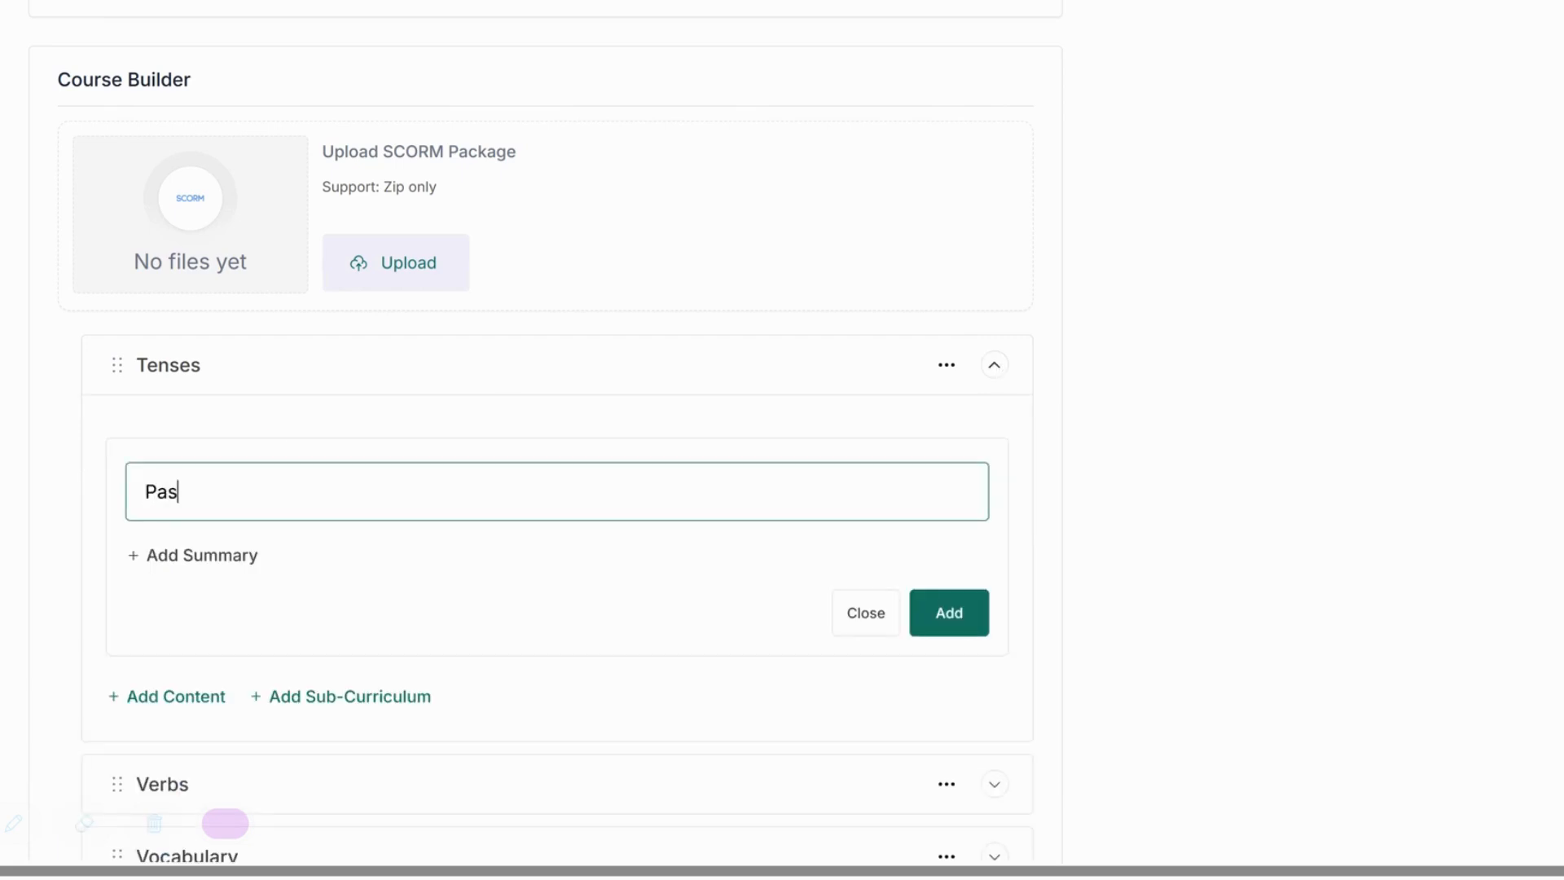
pyautogui.write('t Tenses')
pyautogui.click(941, 627)
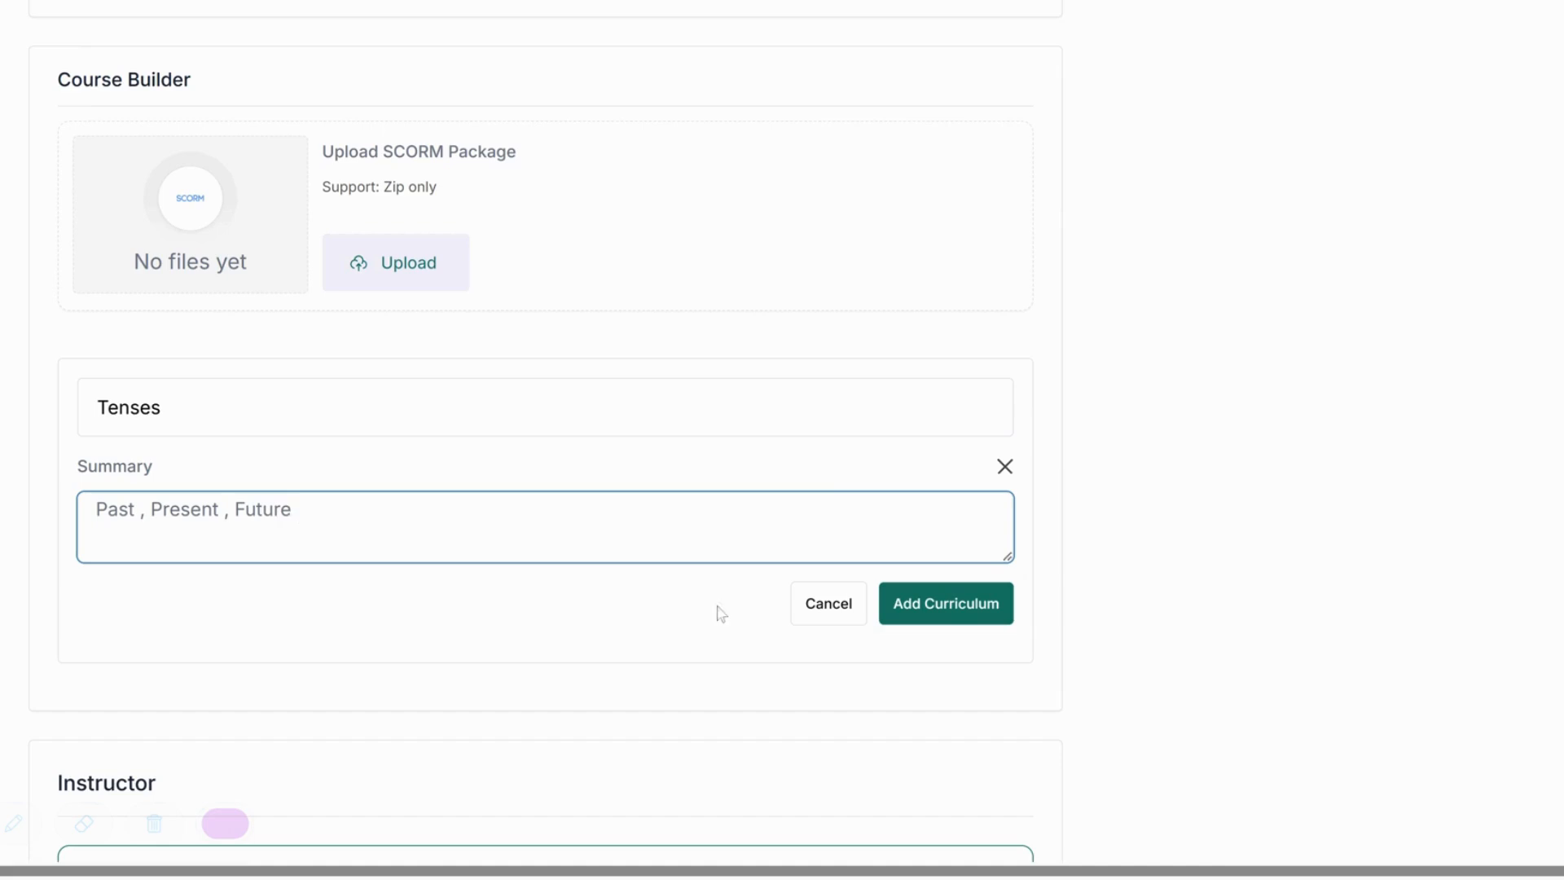
pyautogui.click(962, 603)
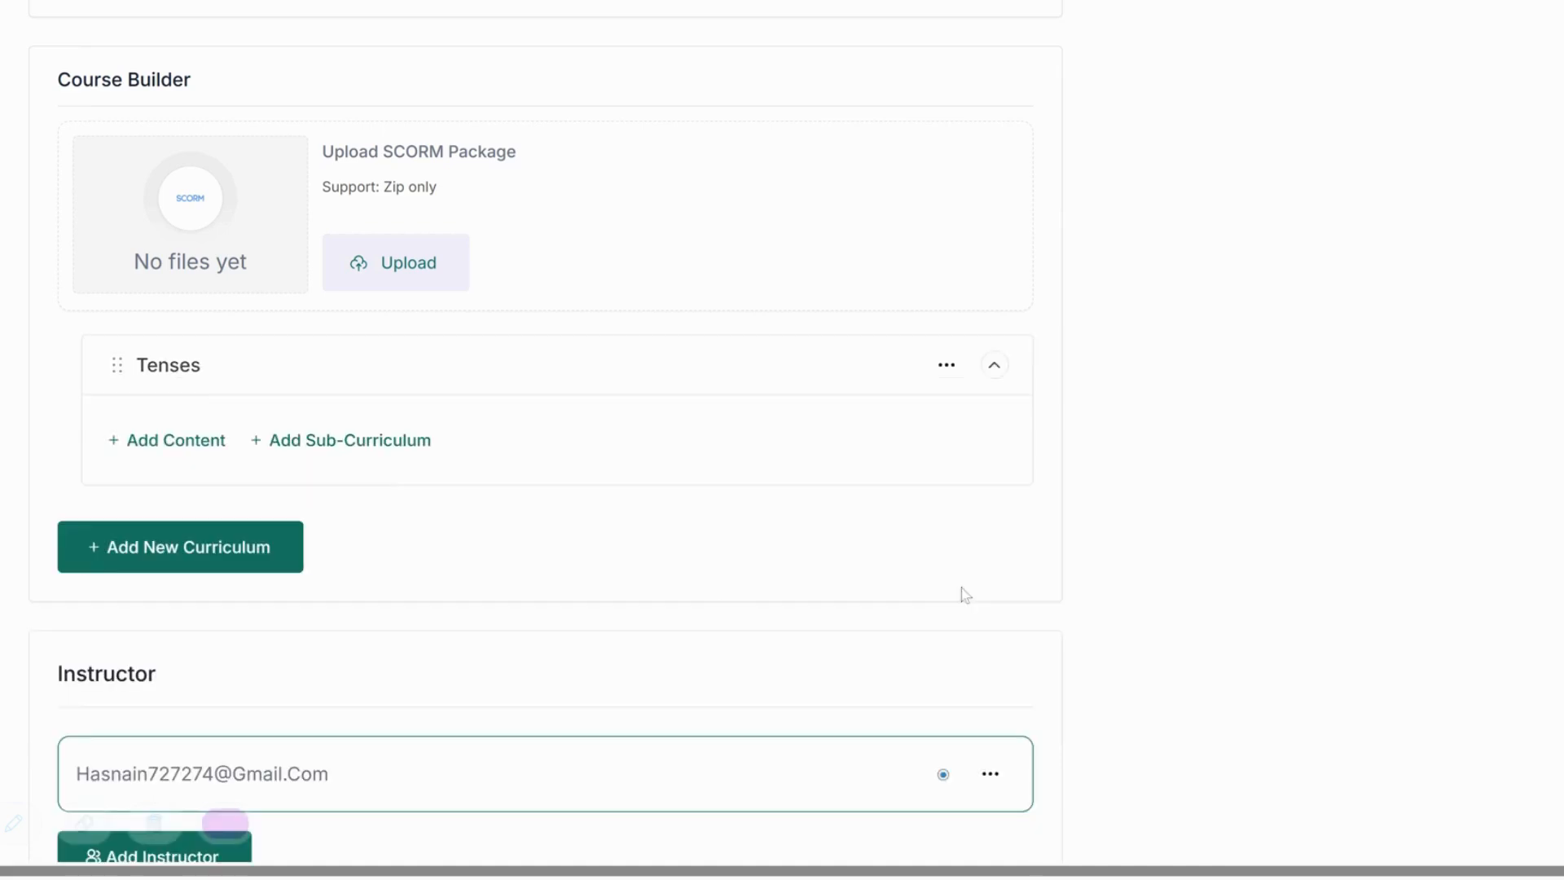
# Start a new lesson in Past Tenses titled 'Past Perfect Tenses'.
pyautogui.click(223, 562)
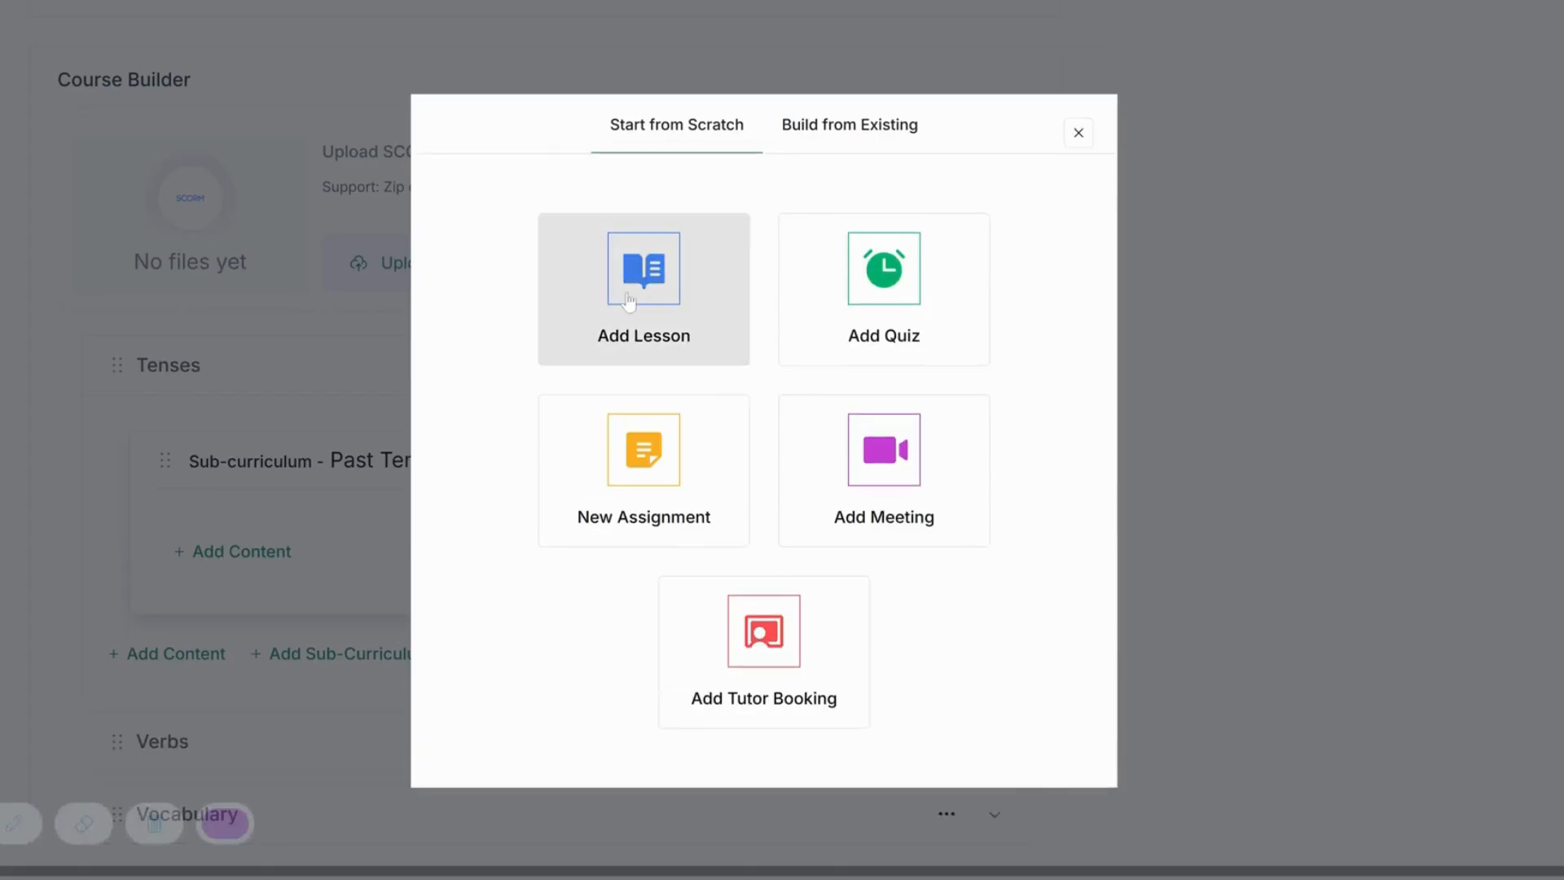
pyautogui.click(568, 311)
pyautogui.click(613, 249)
pyautogui.write('Pas')
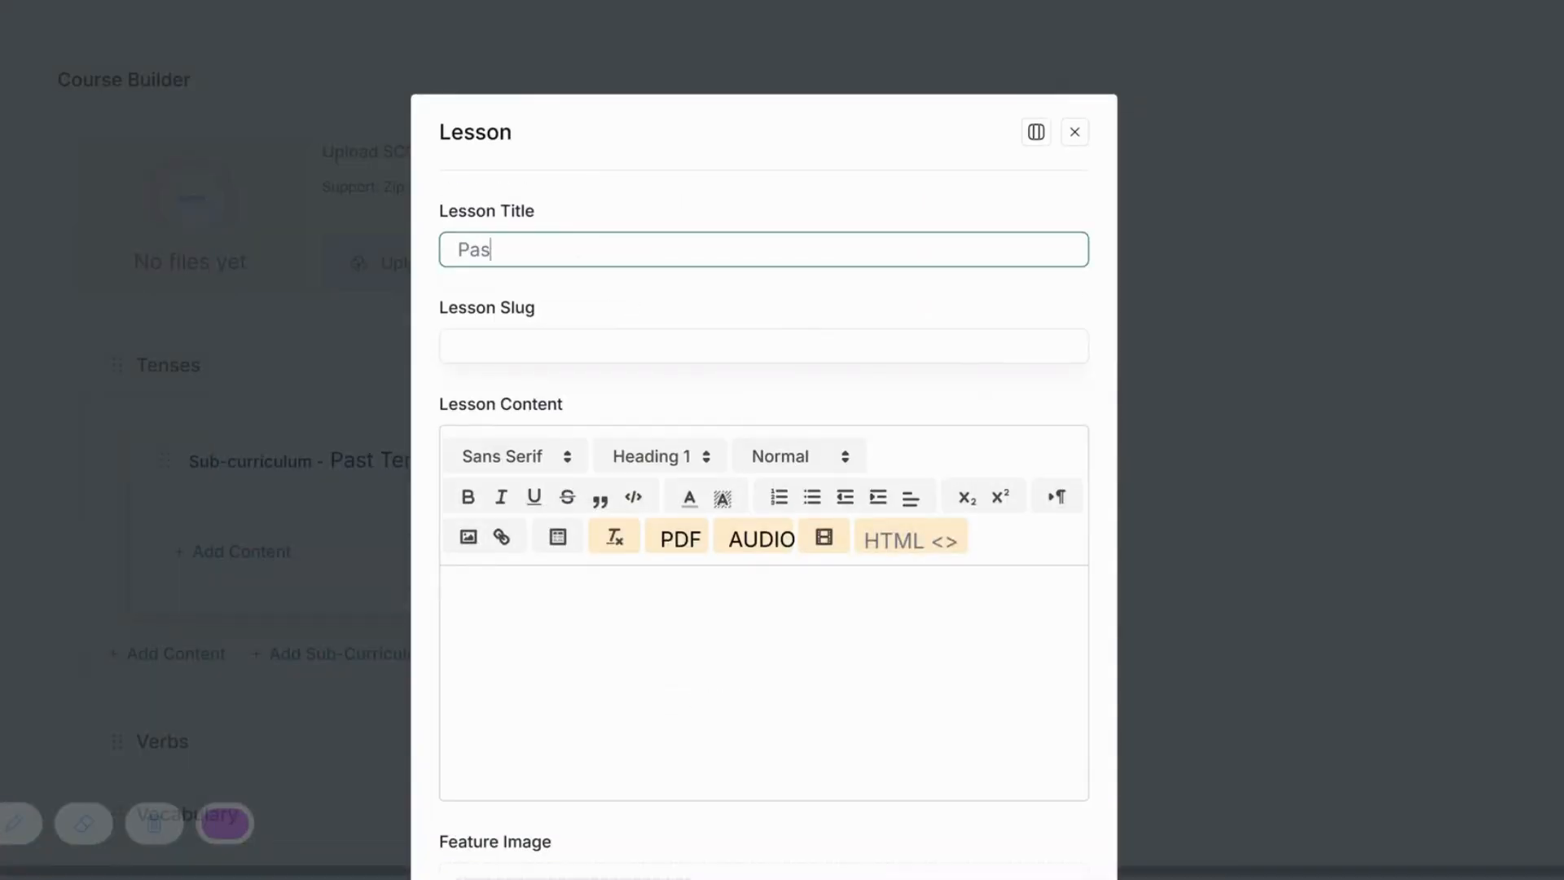
pyautogui.write('t Perfect Tenses')
pyautogui.press('Tab')
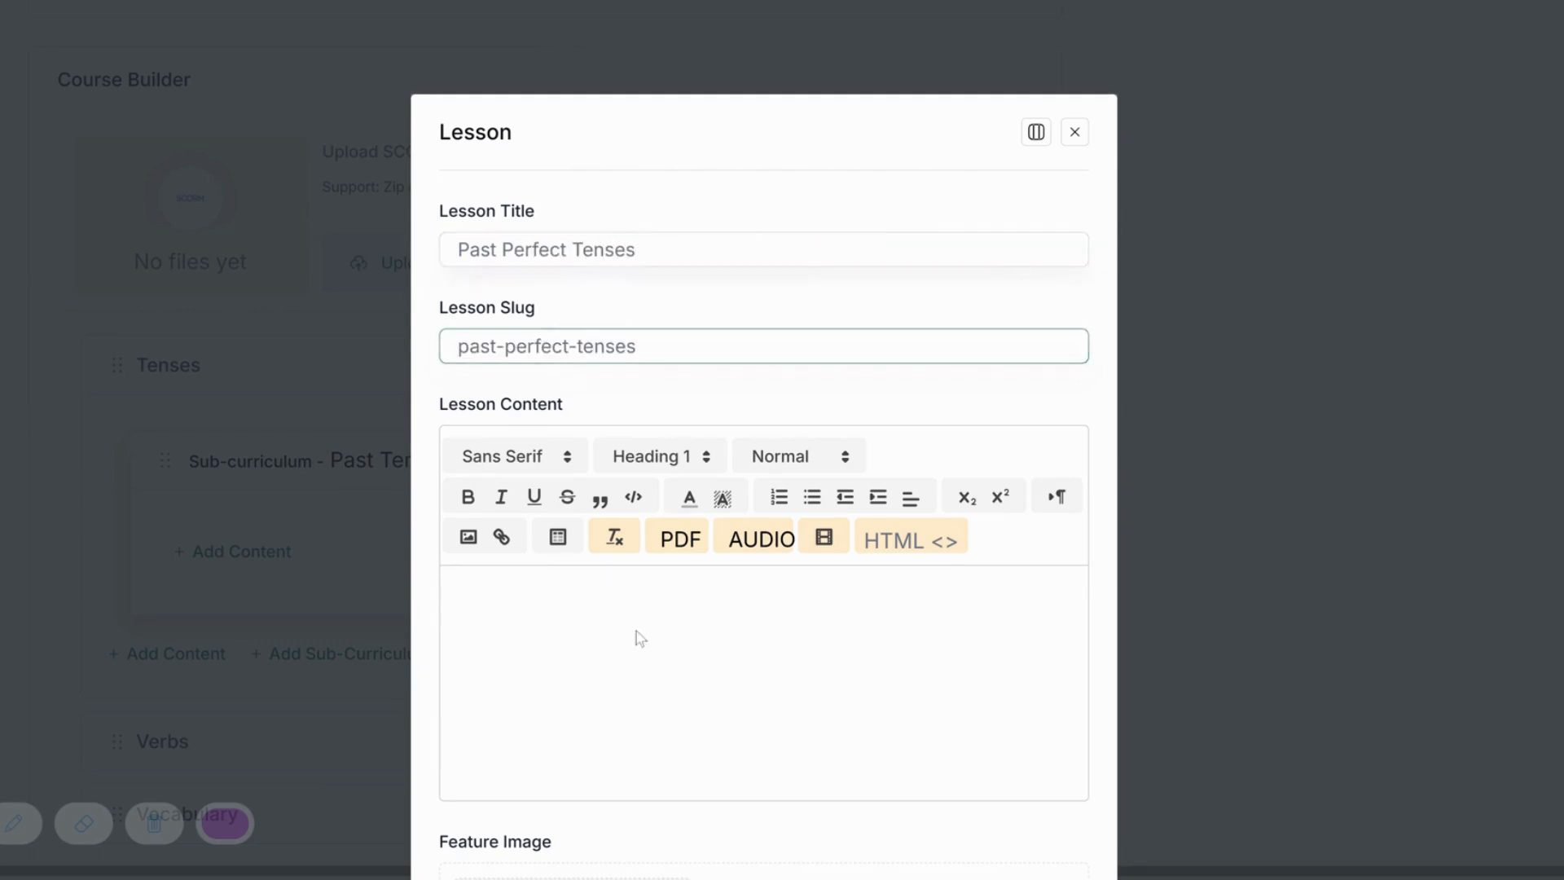
pyautogui.scroll(-4, 715, 399)
# Give the lesson a feature image and 0 hours duration, then create it.
pyautogui.click(783, 688)
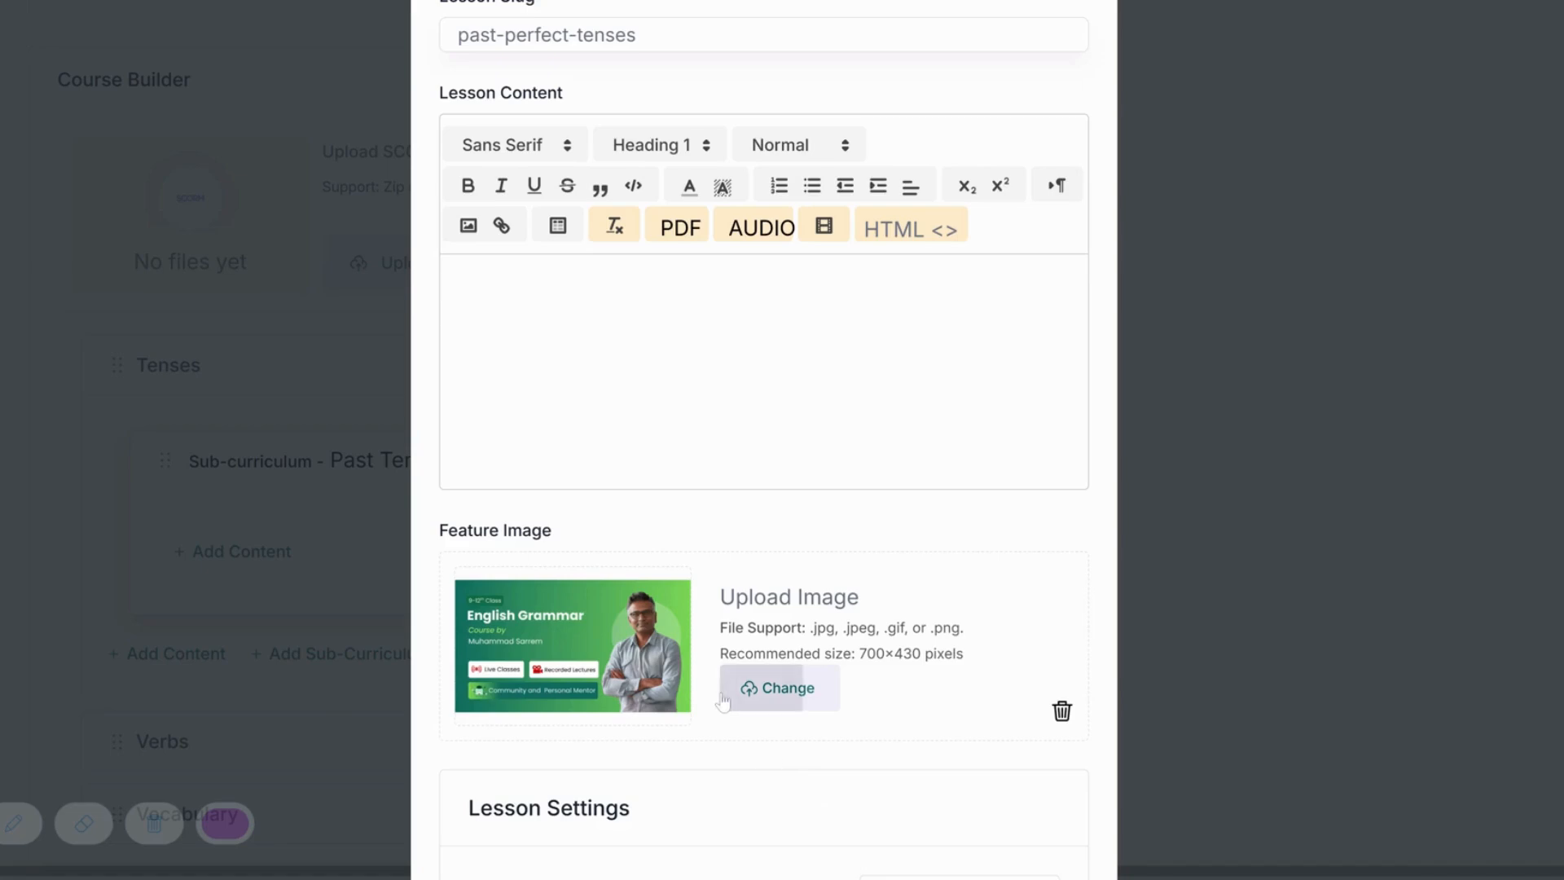
pyautogui.scroll(-6, 921, 399)
pyautogui.click(924, 385)
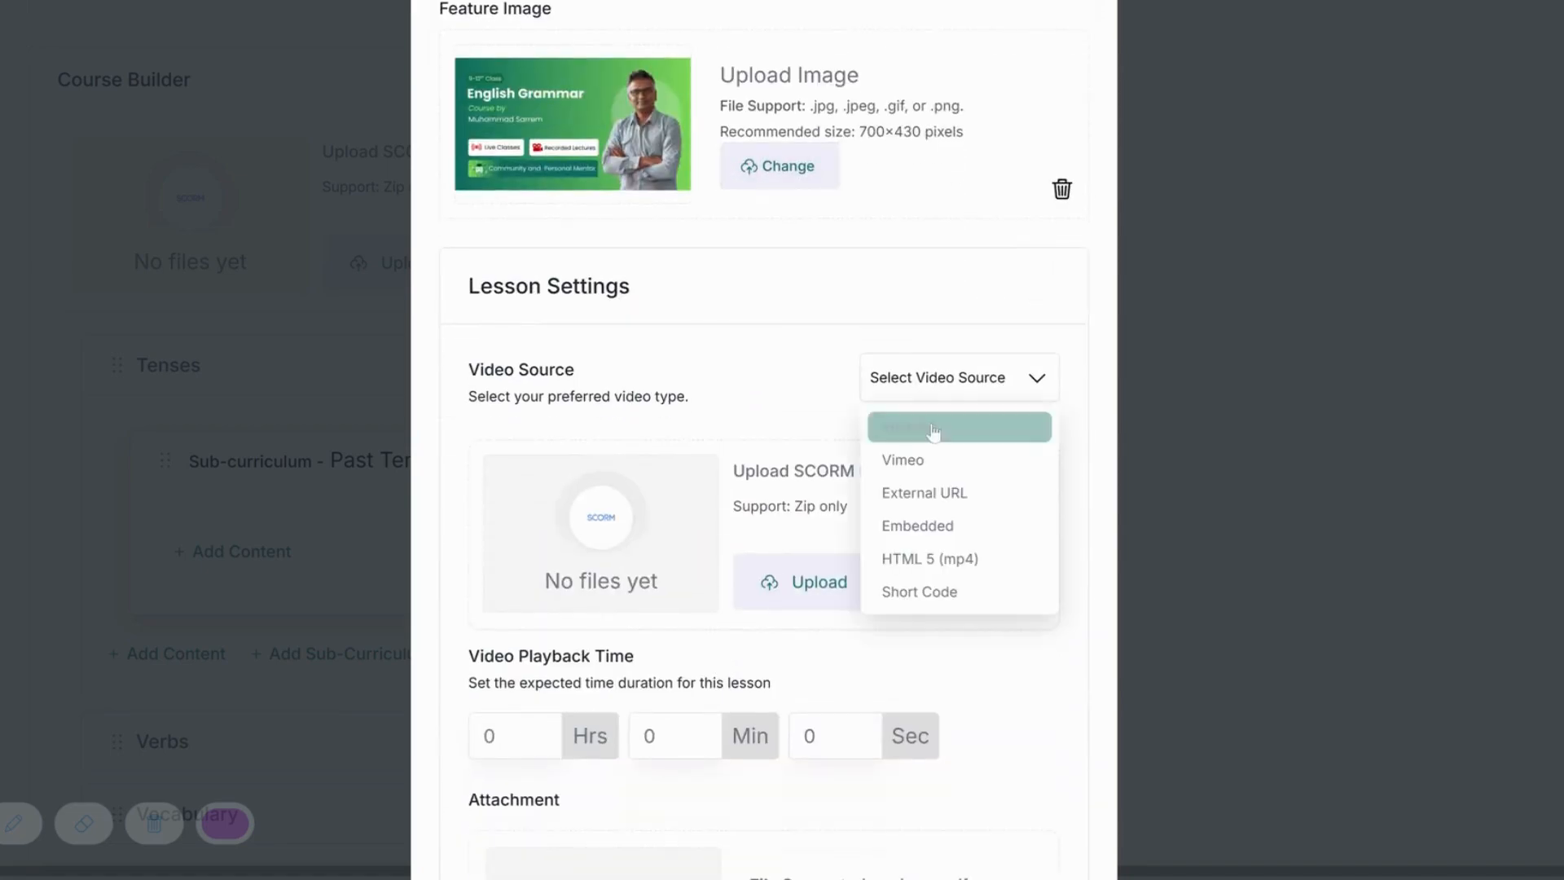
pyautogui.click(674, 652)
pyautogui.scroll(-4, 540, 479)
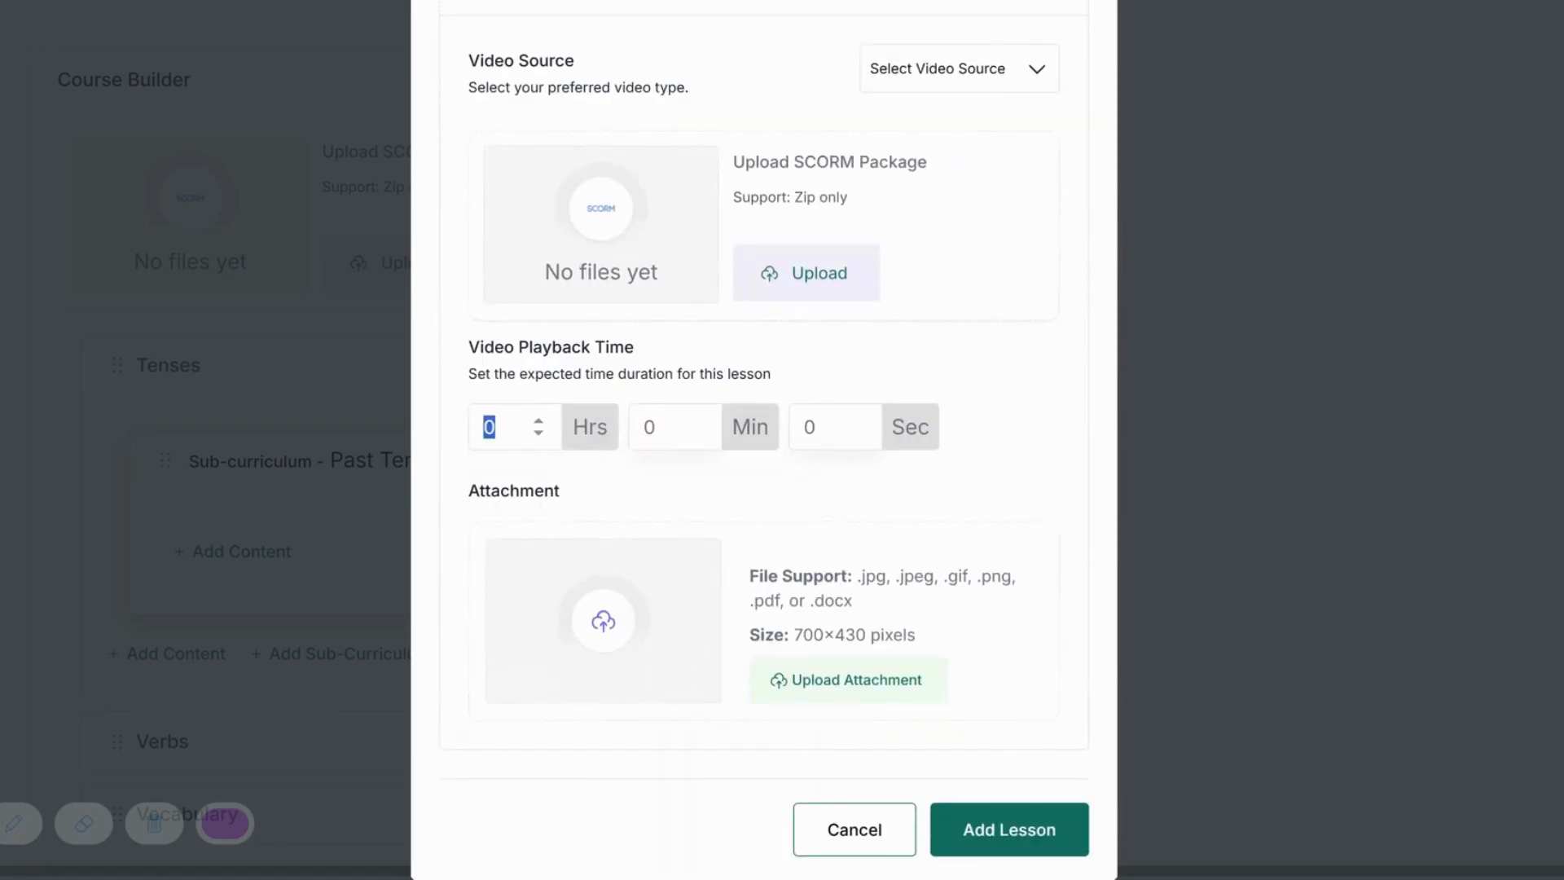
pyautogui.hotkey('ctrl', 'a')
pyautogui.write('0')
pyautogui.click(965, 850)
pyautogui.click(244, 623)
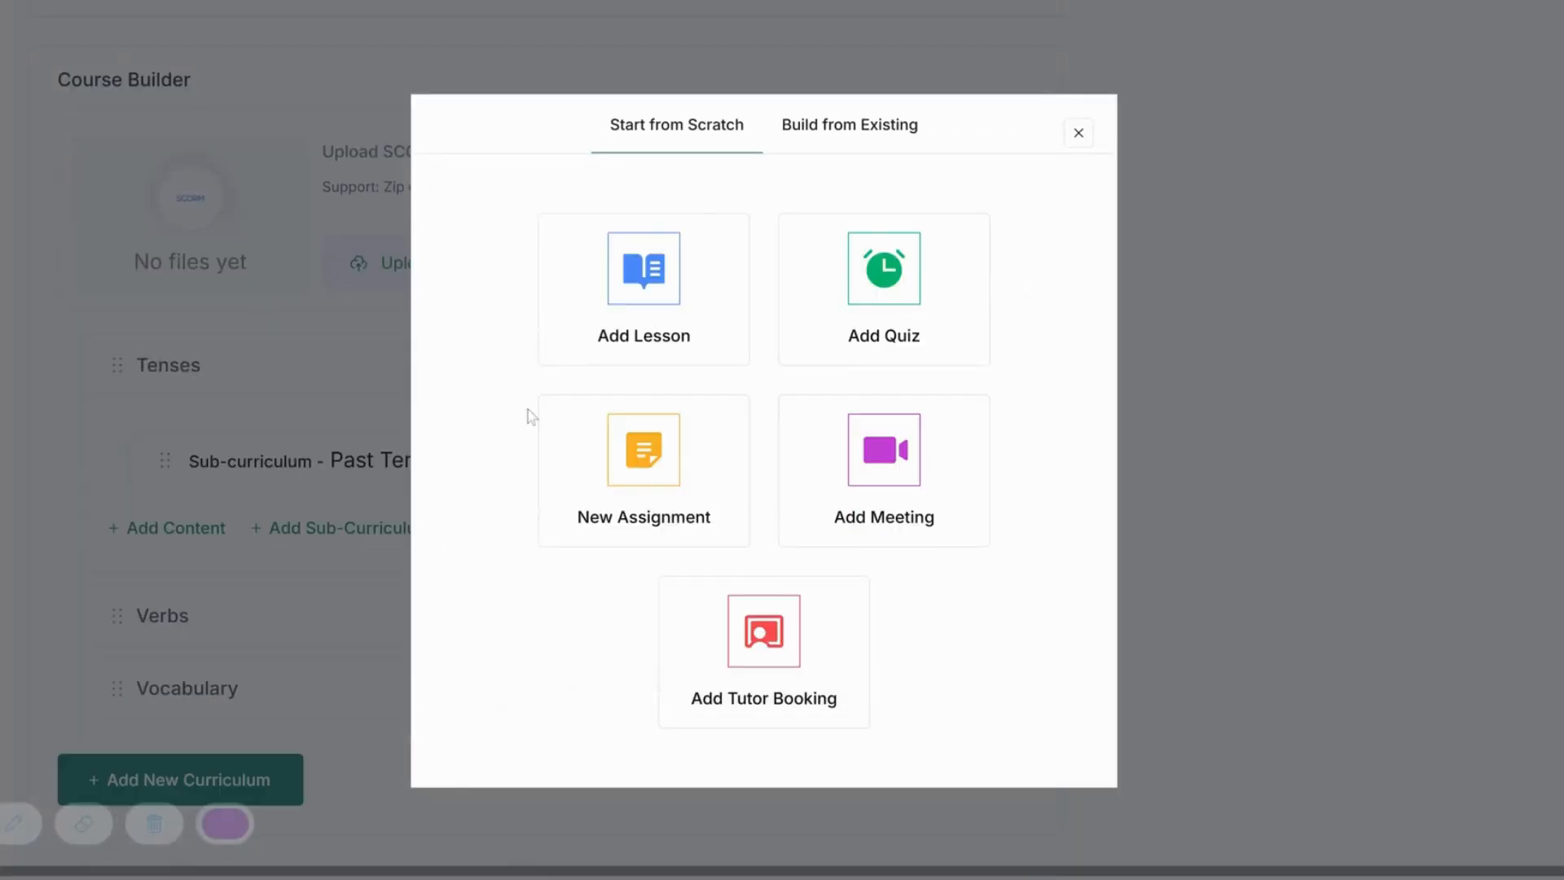
# Start a new Zoom meeting titled 'Tenses Class'.
pyautogui.click(894, 544)
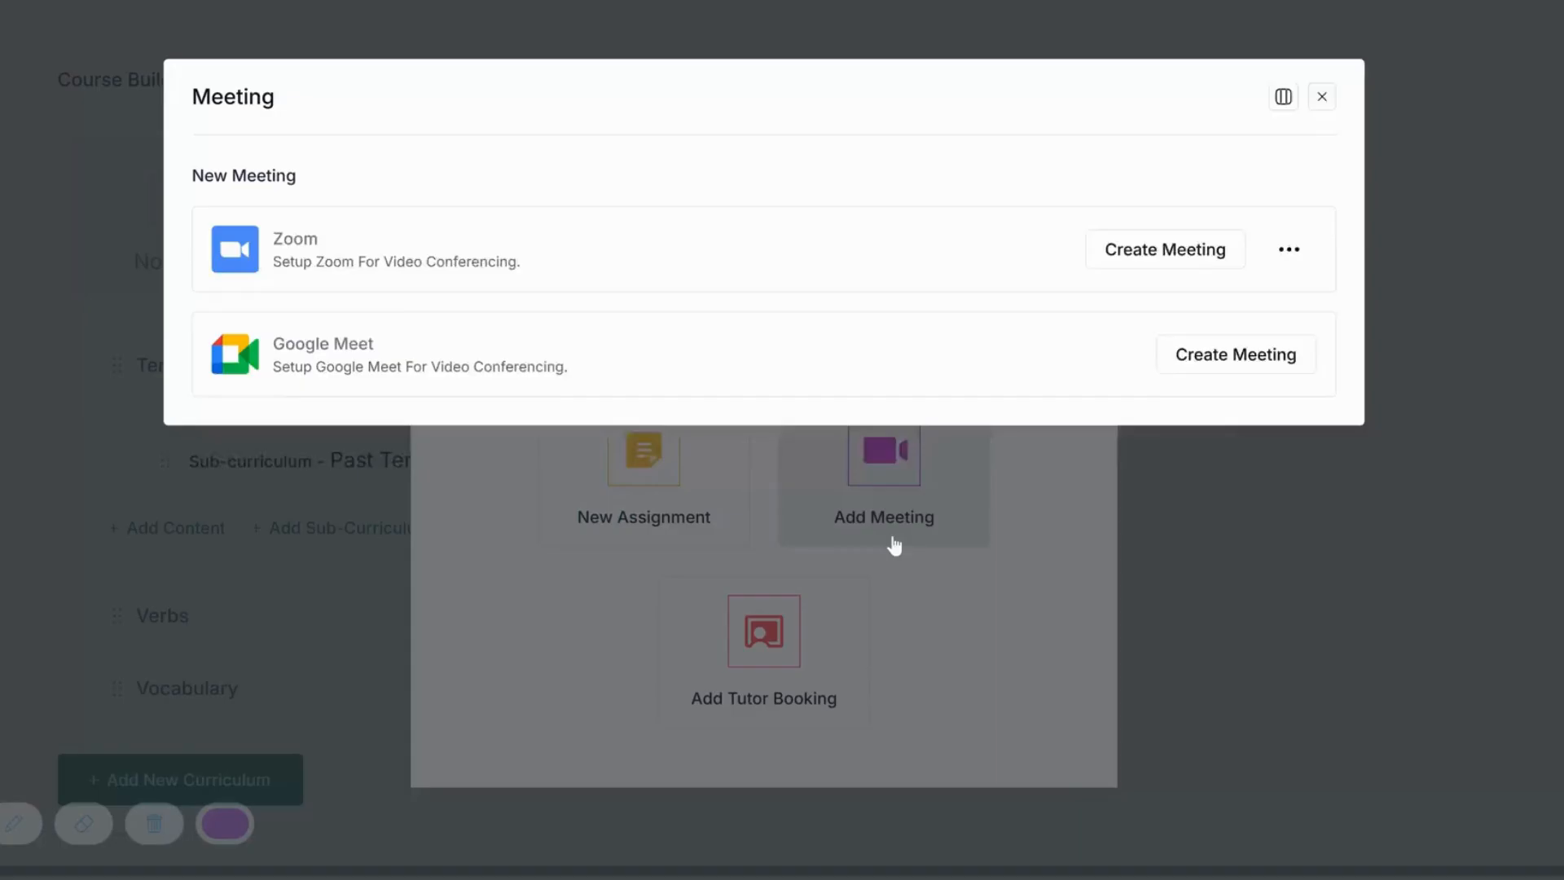
pyautogui.click(1171, 299)
pyautogui.click(590, 250)
pyautogui.write('Tenses Class')
pyautogui.click(590, 383)
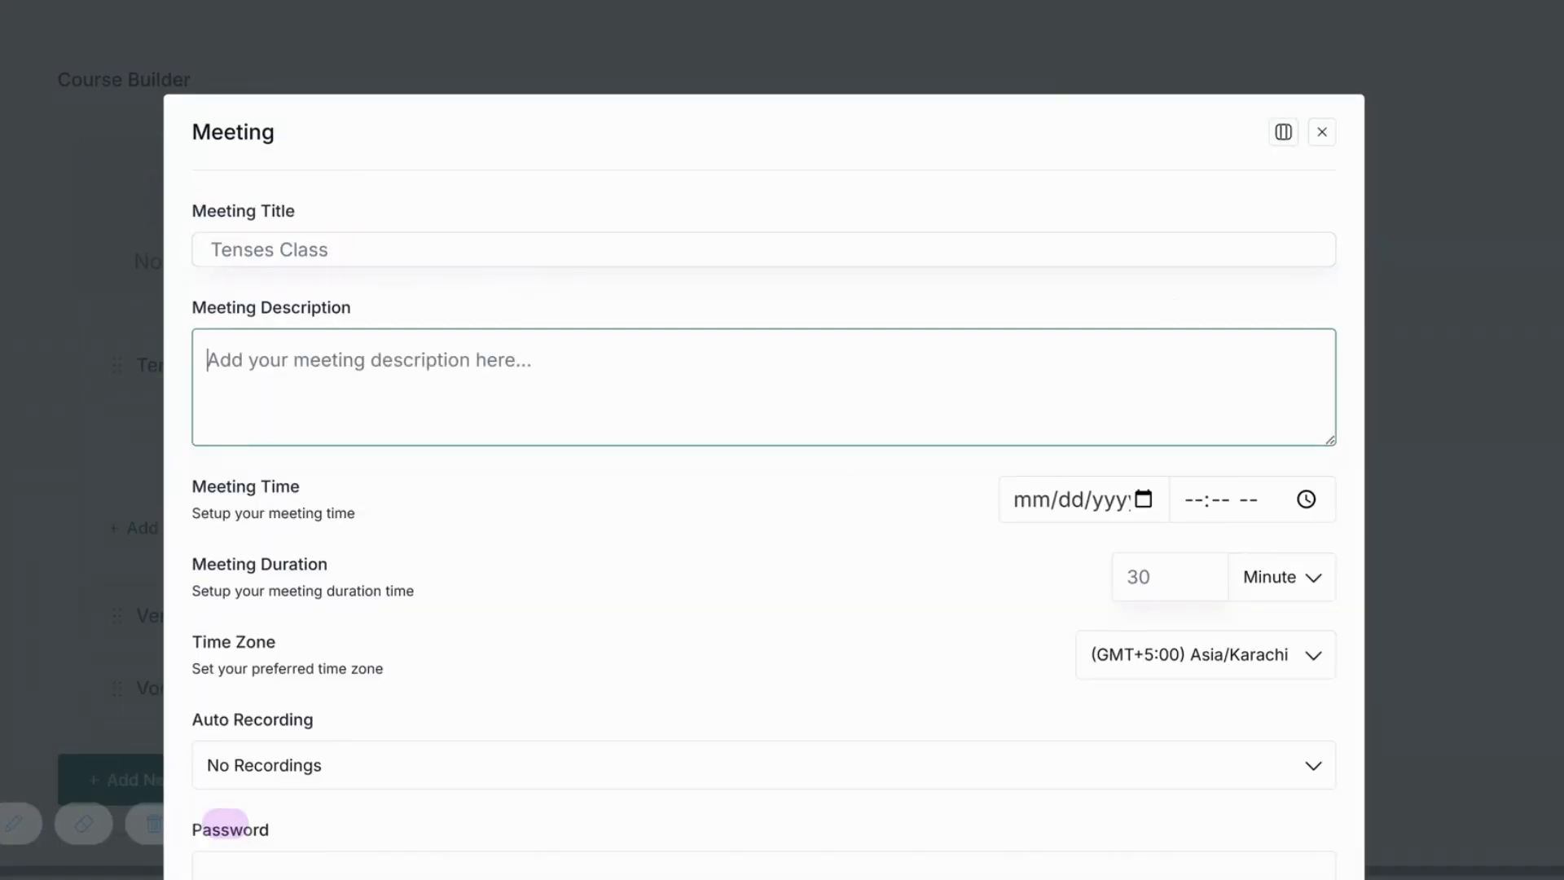
pyautogui.scroll(-3, 395, 360)
# Schedule it for 09/15/2025 at 10:21 PM with cloud recording and a password, and create it.
pyautogui.click(1143, 225)
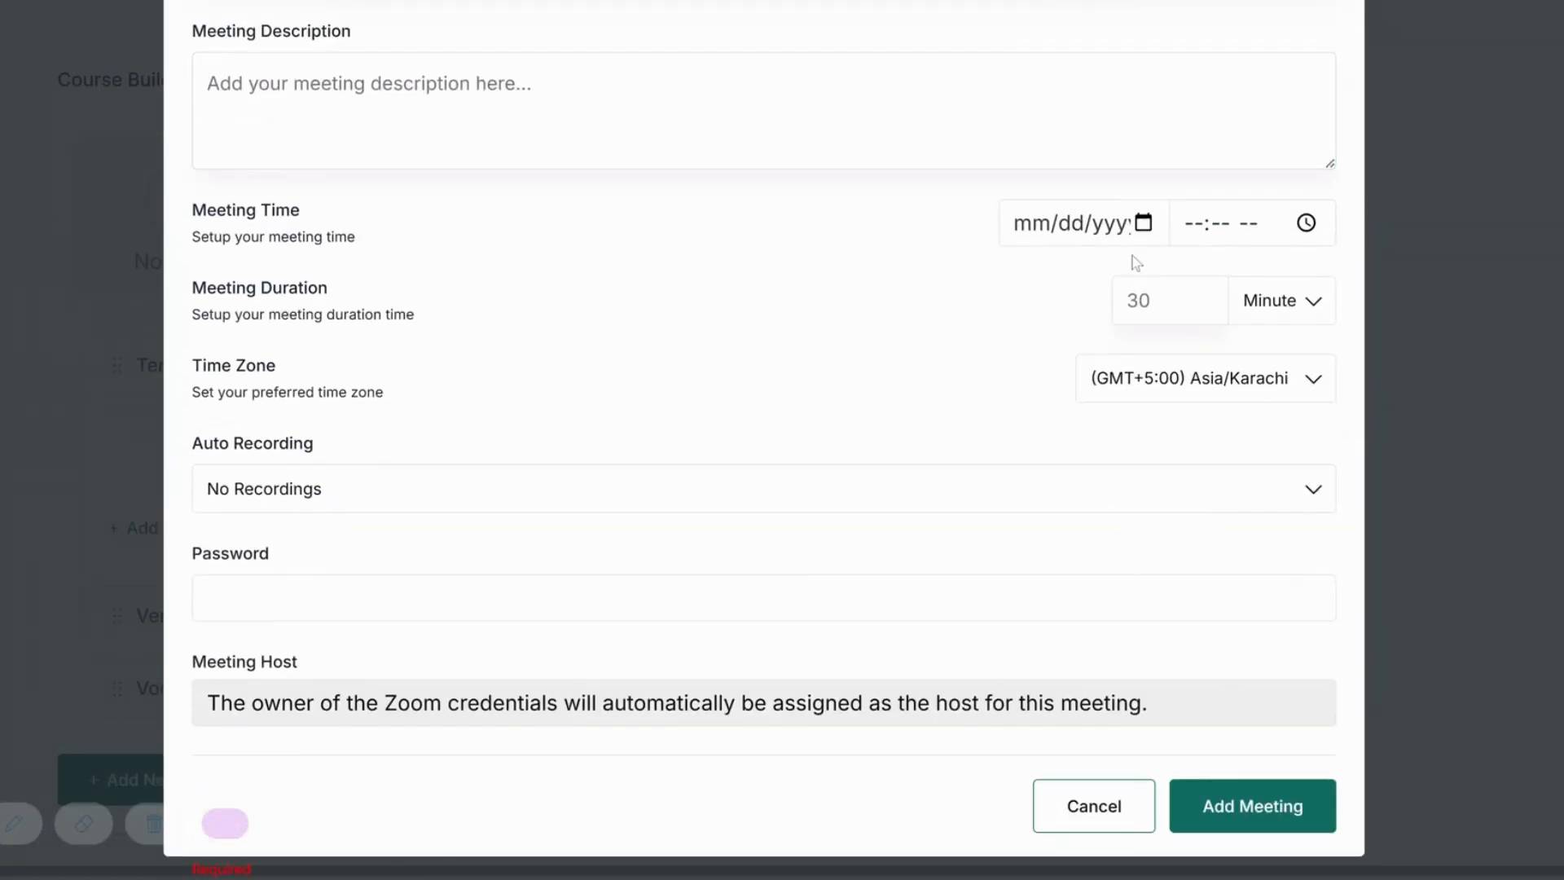
pyautogui.click(1066, 411)
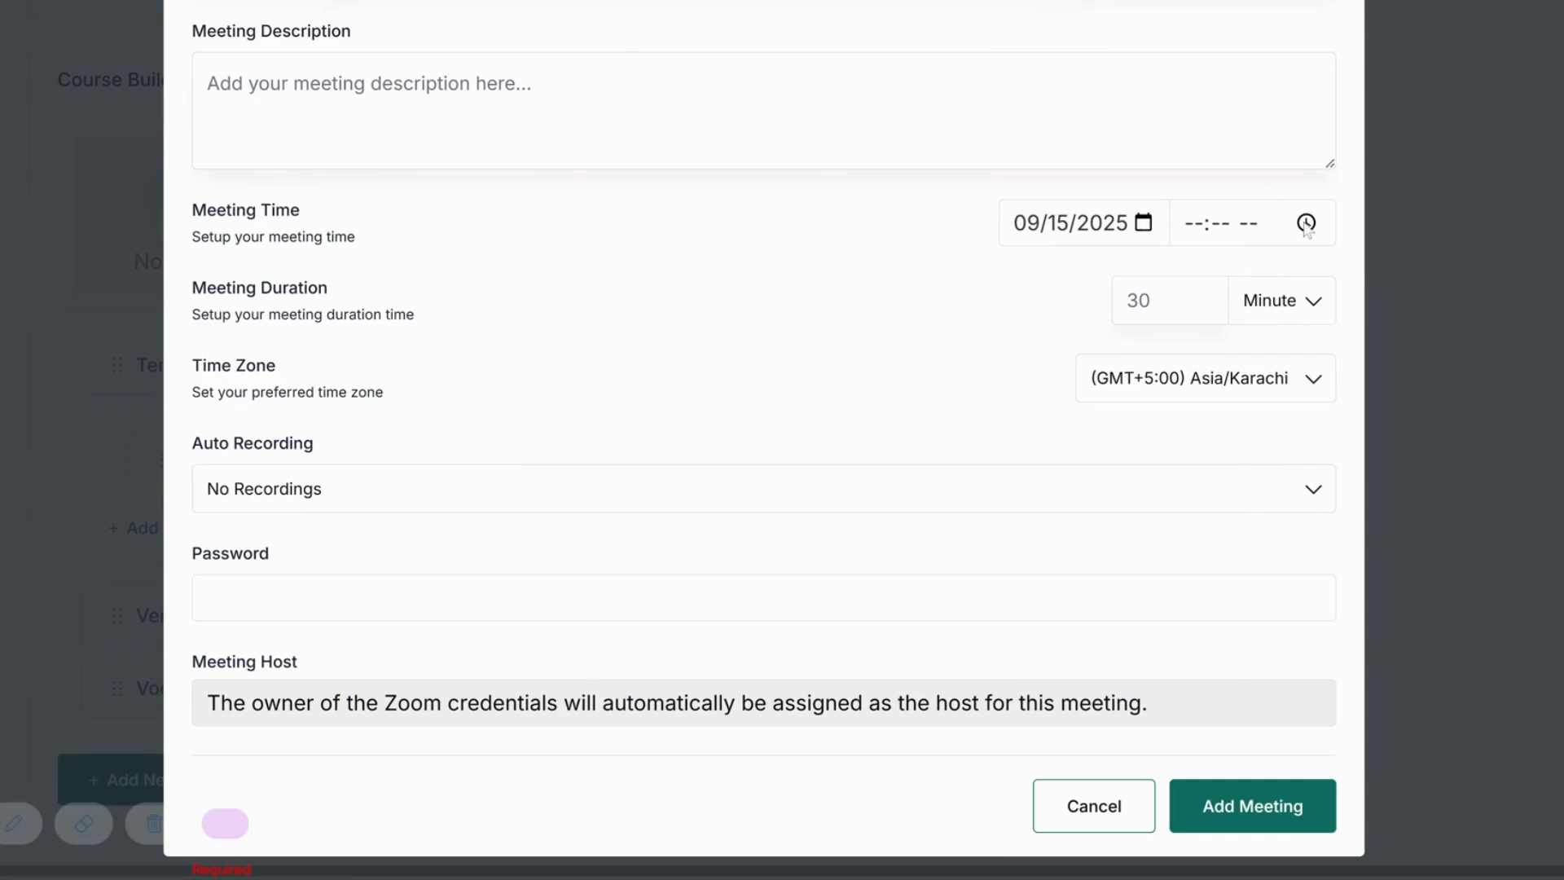
pyautogui.click(1271, 257)
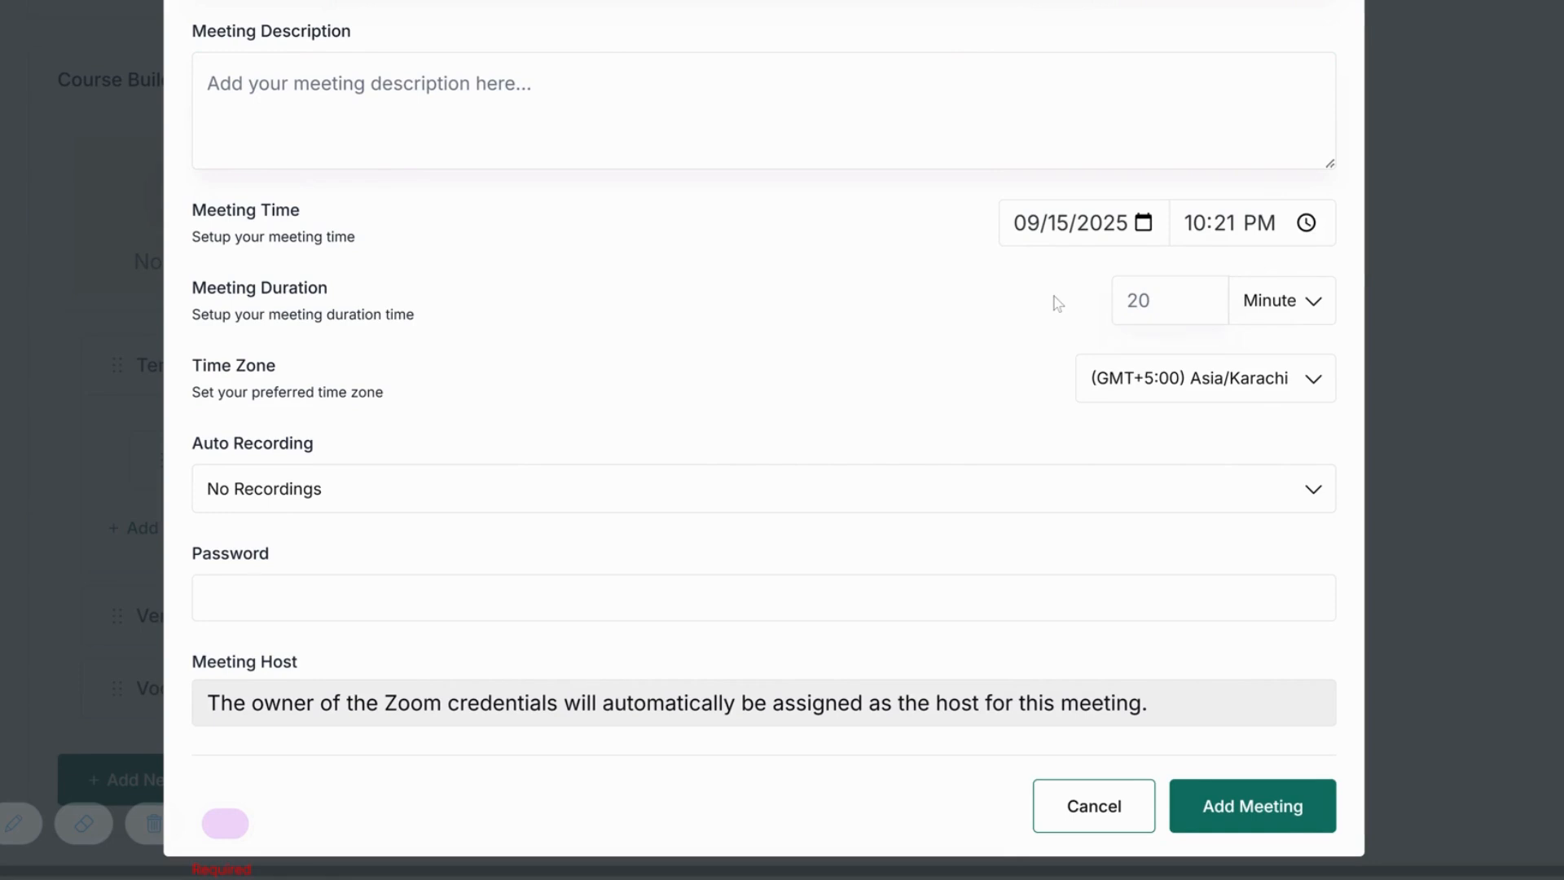
pyautogui.click(964, 489)
pyautogui.click(872, 605)
pyautogui.click(207, 599)
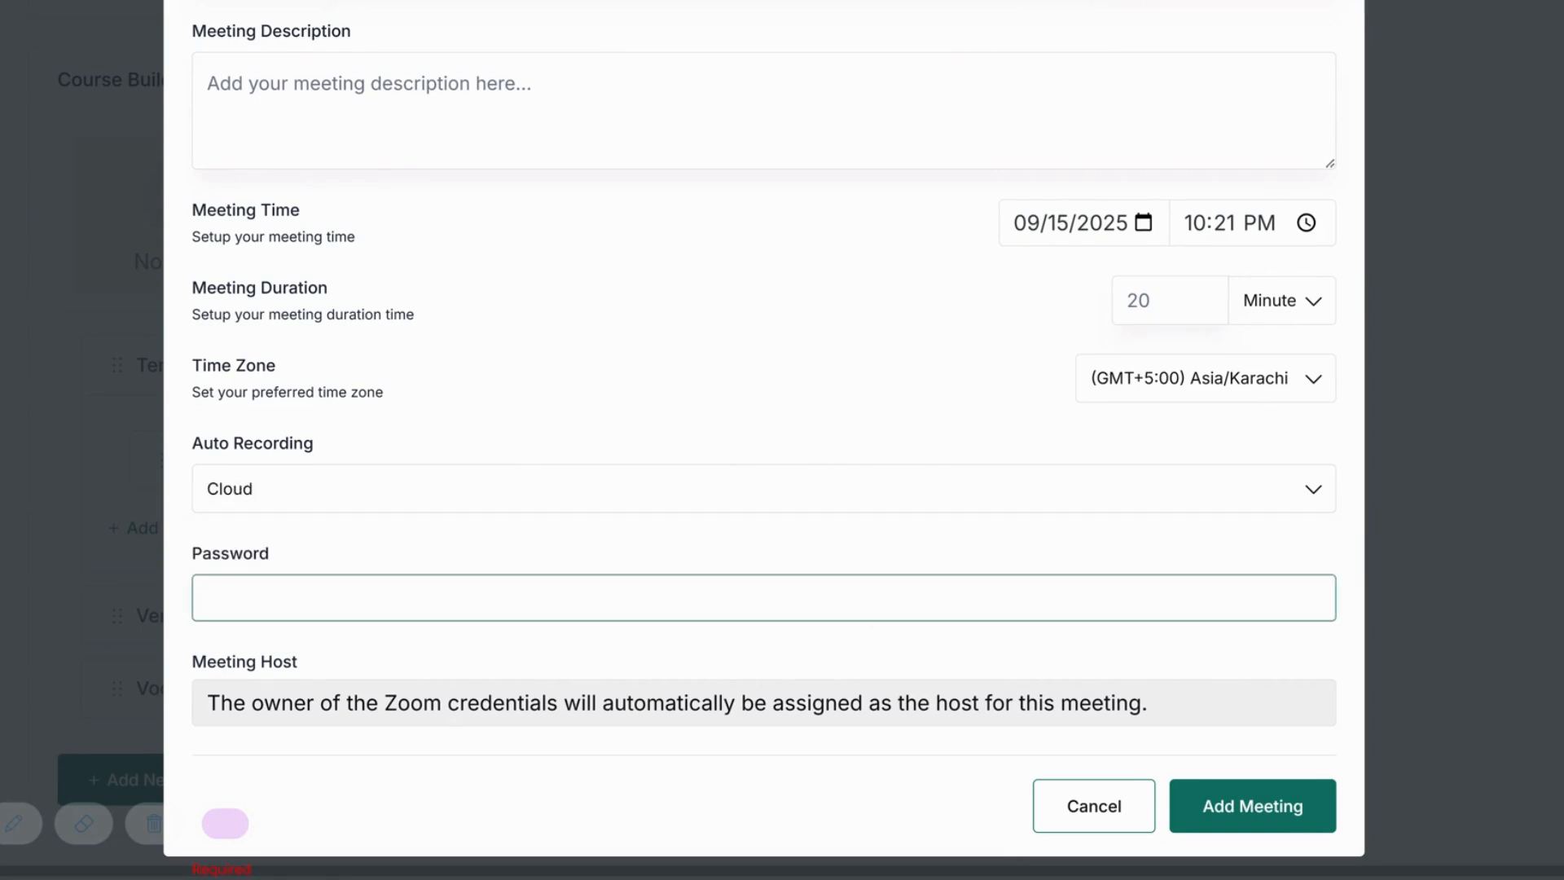
pyautogui.write('123456')
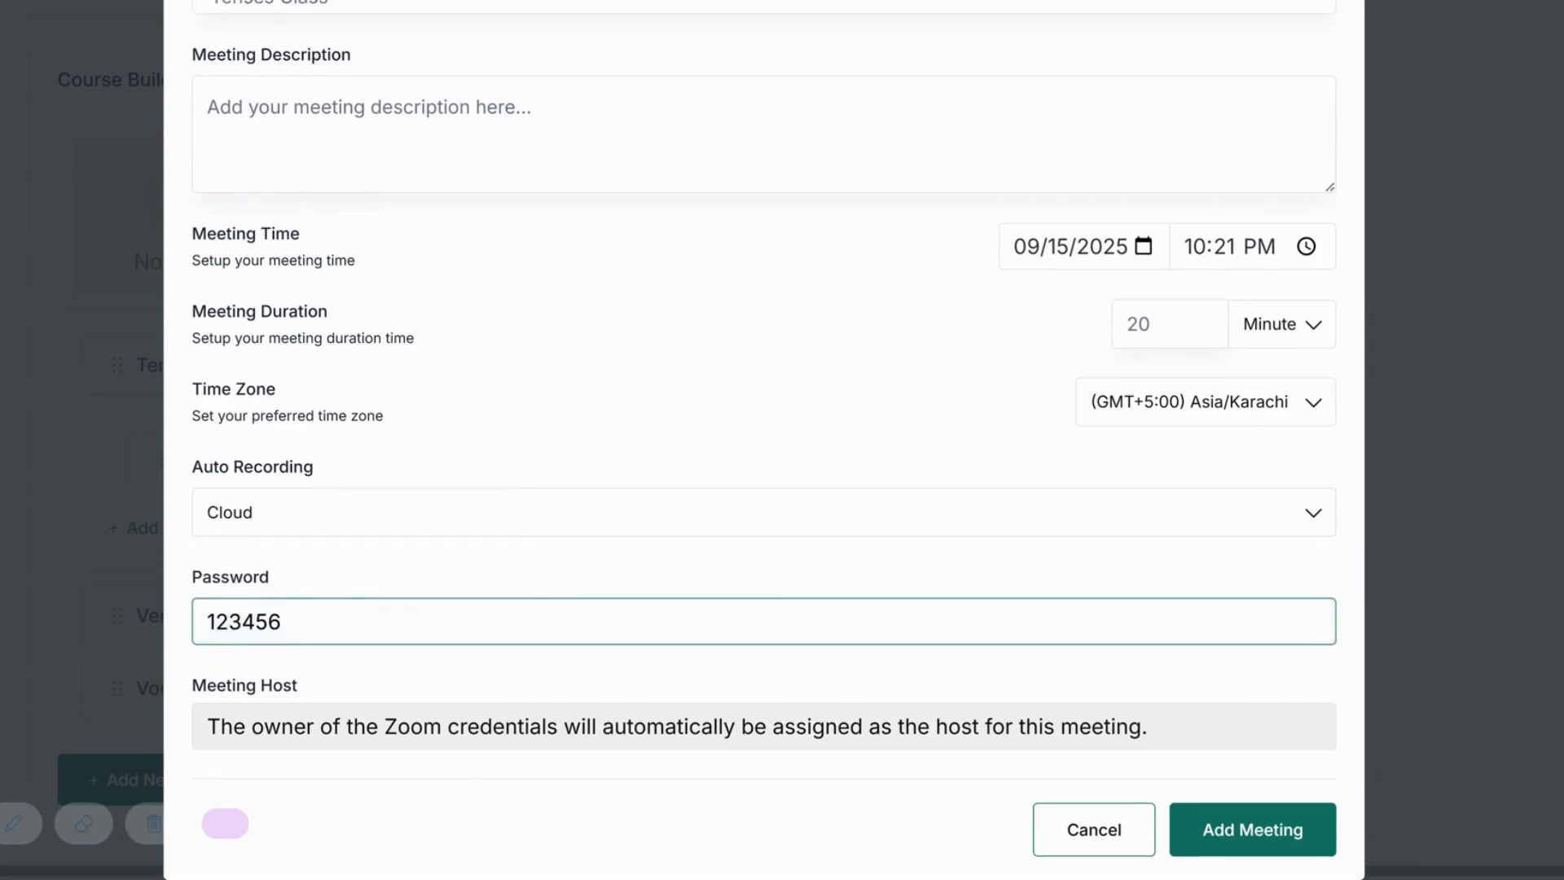
pyautogui.click(1253, 829)
pyautogui.click(900, 320)
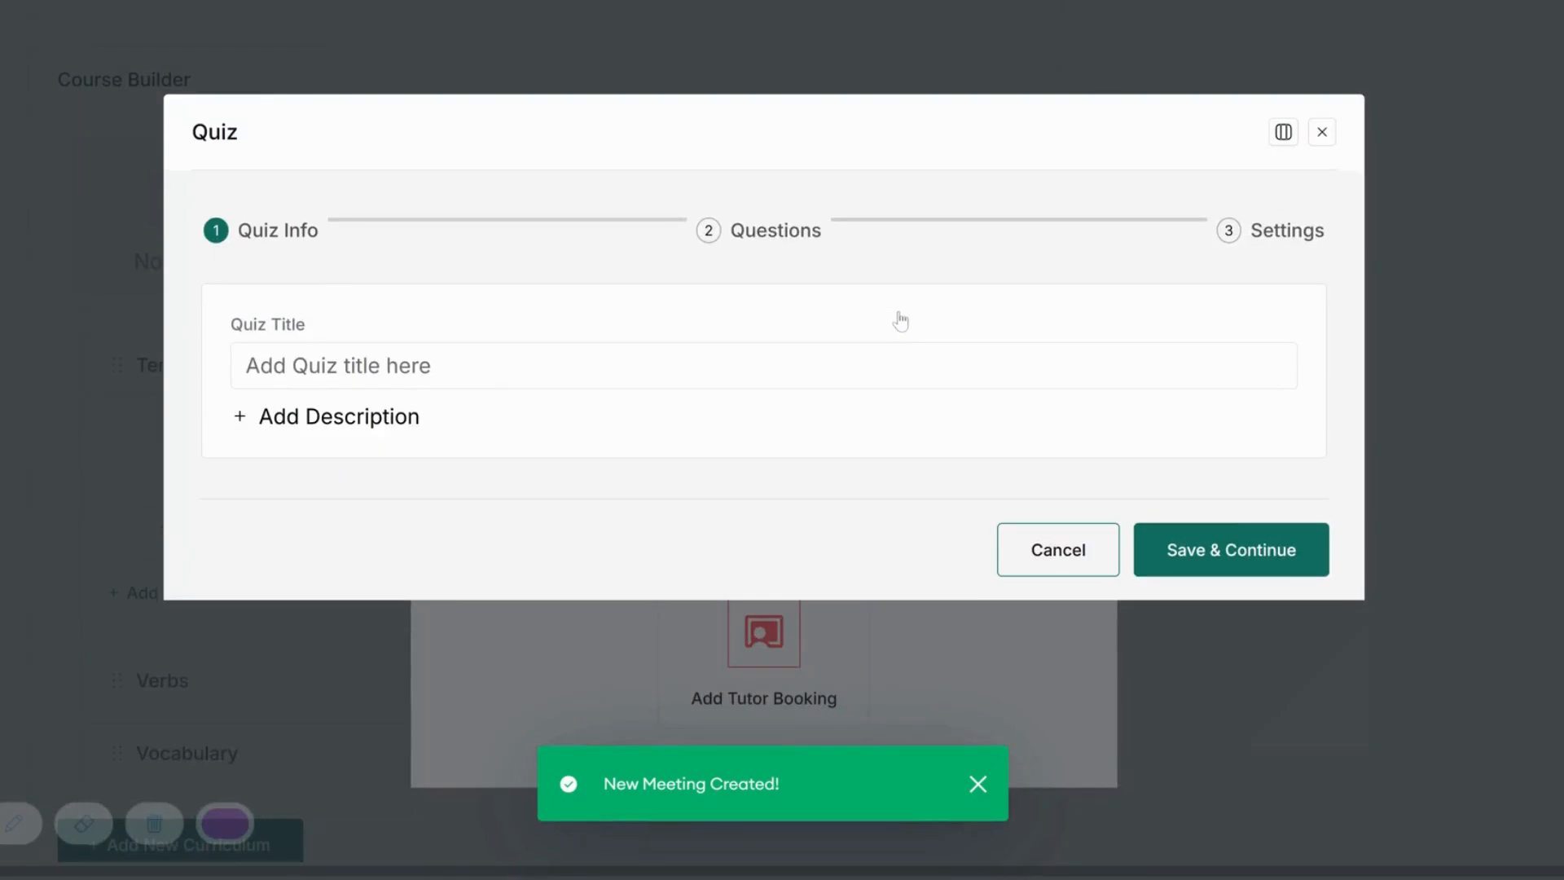
# Title the quiz 'Tenses Quiz' and save its info.
pyautogui.write('Tenses Q')
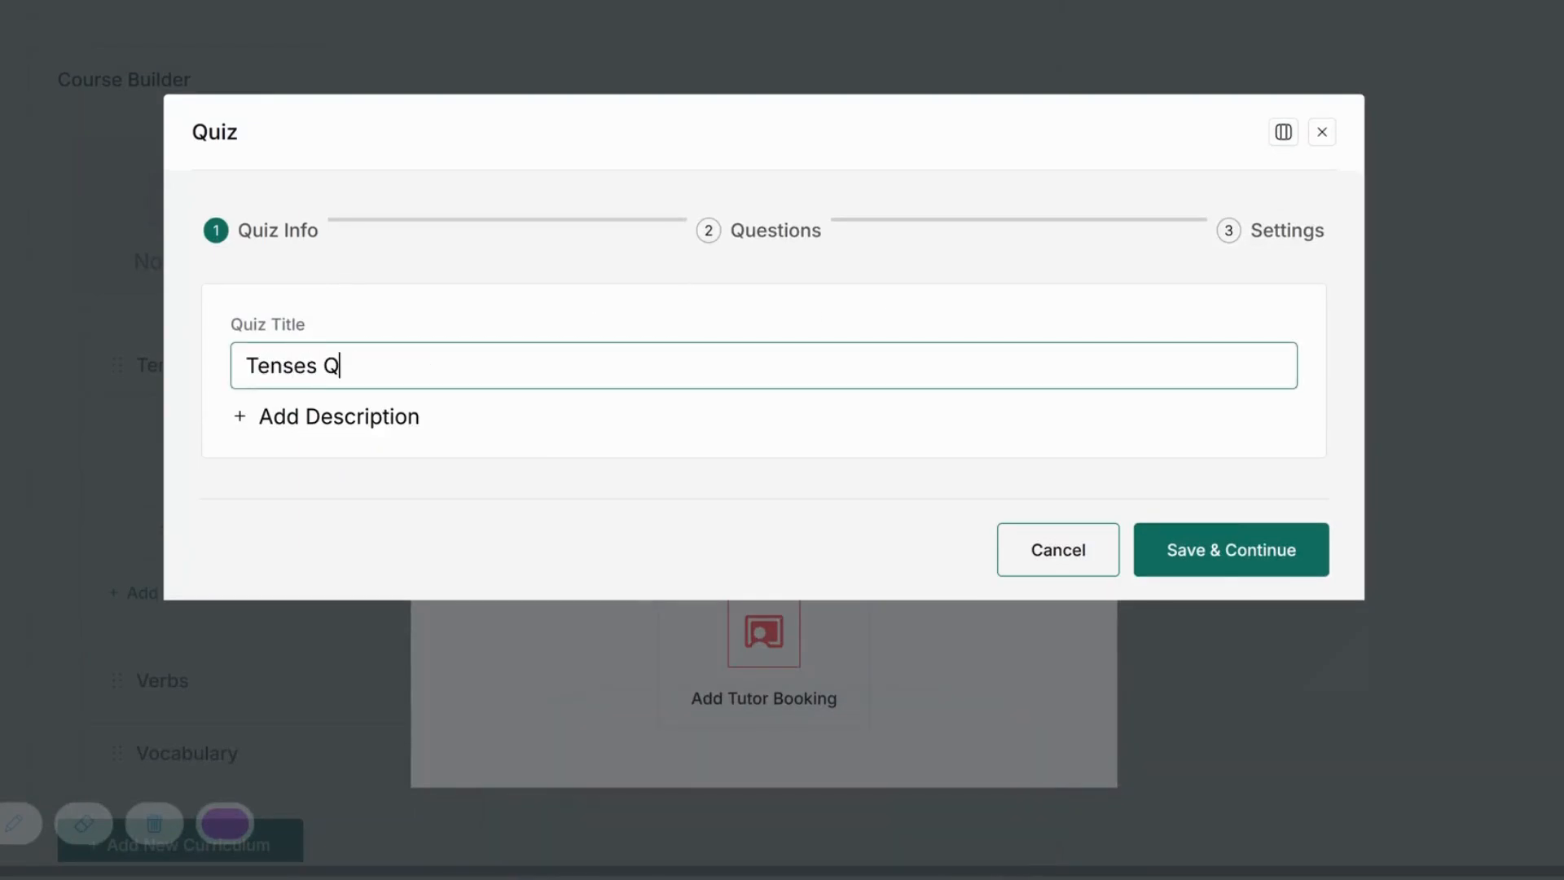
pyautogui.write('uiz')
pyautogui.click(298, 424)
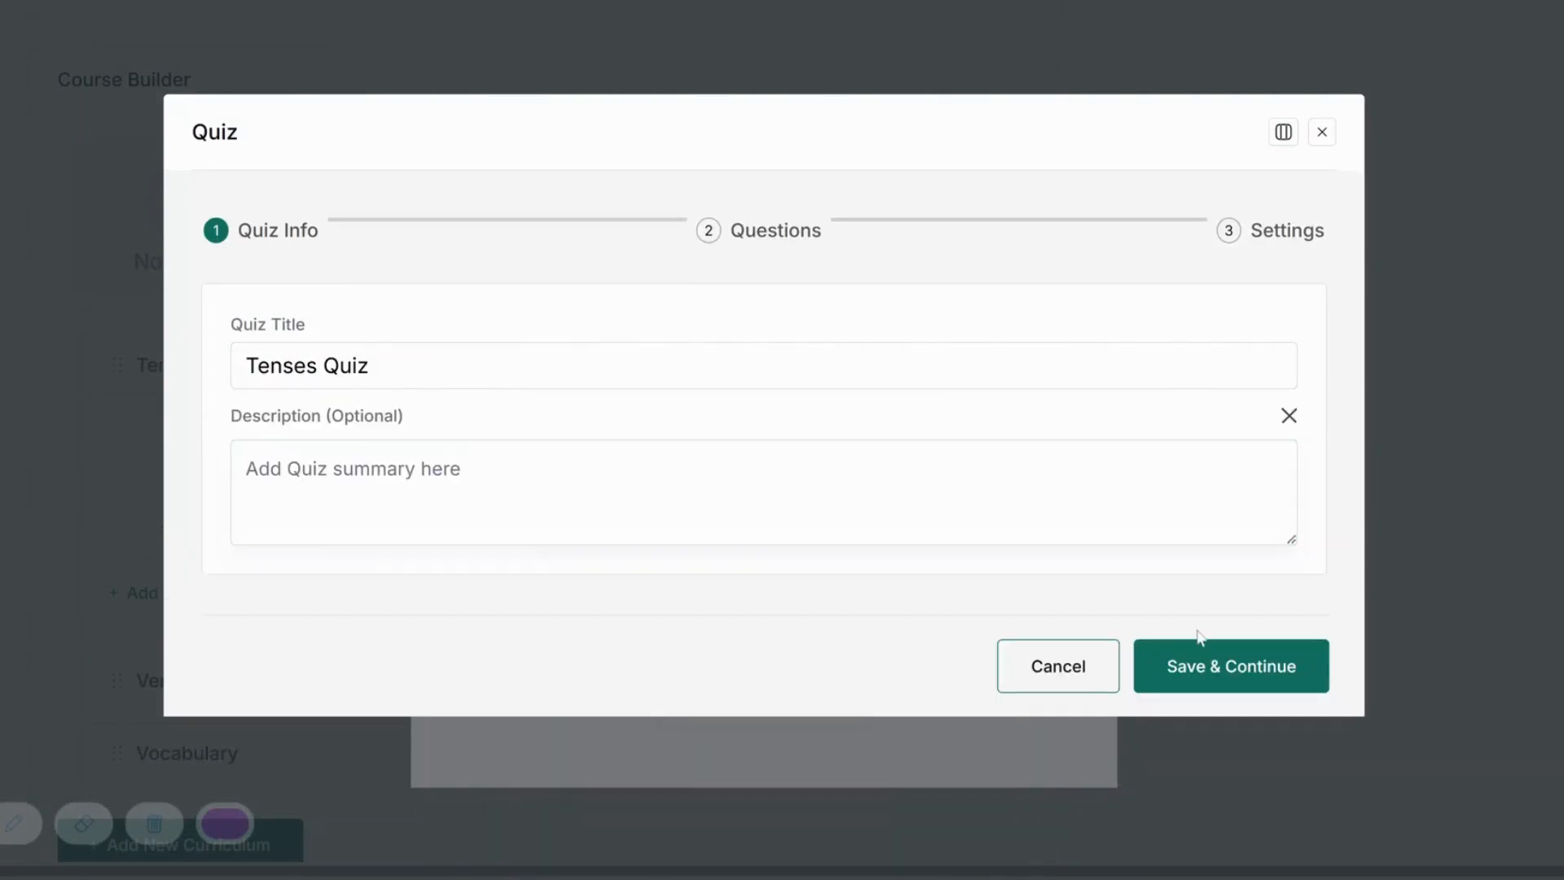
pyautogui.click(1201, 665)
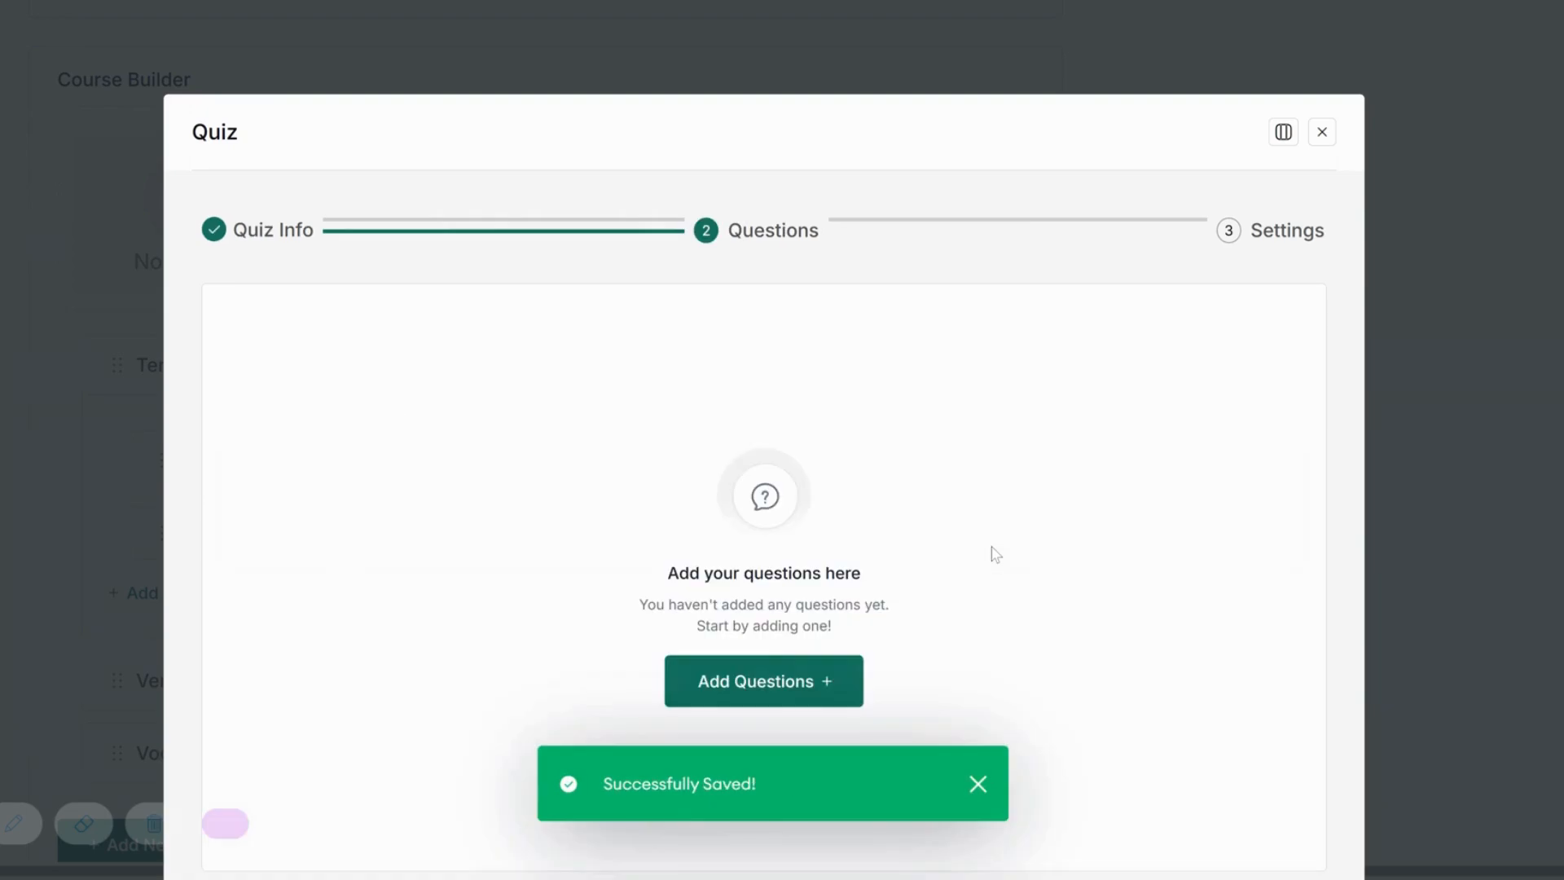
# Add a multiple-choice question titled 'The sun _______ brightly all day.'.
pyautogui.click(831, 528)
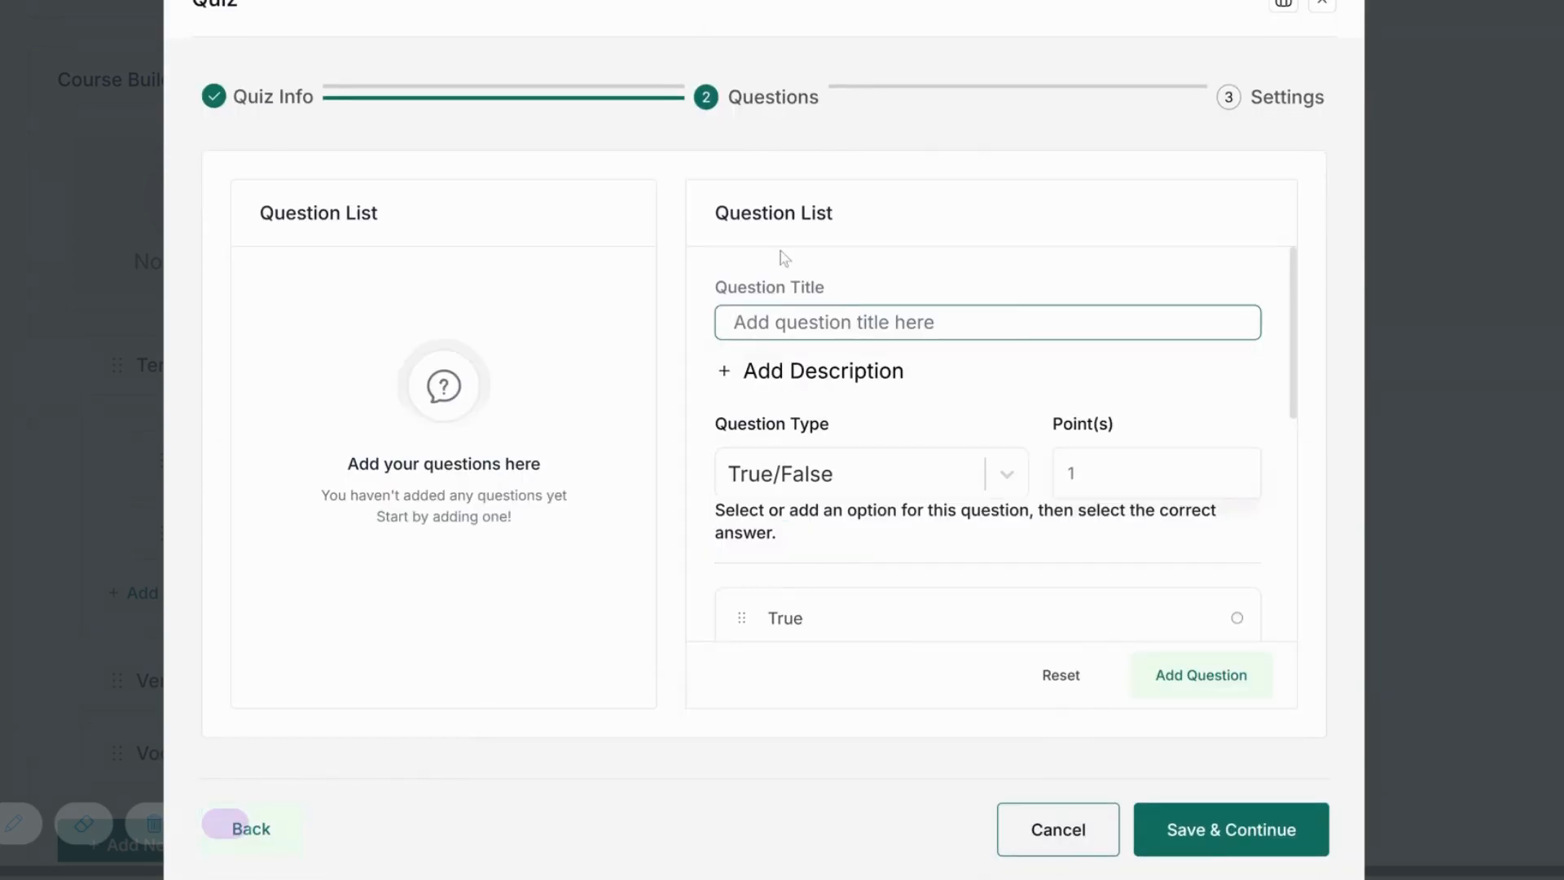
pyautogui.write('The sun _______ brightly all day.')
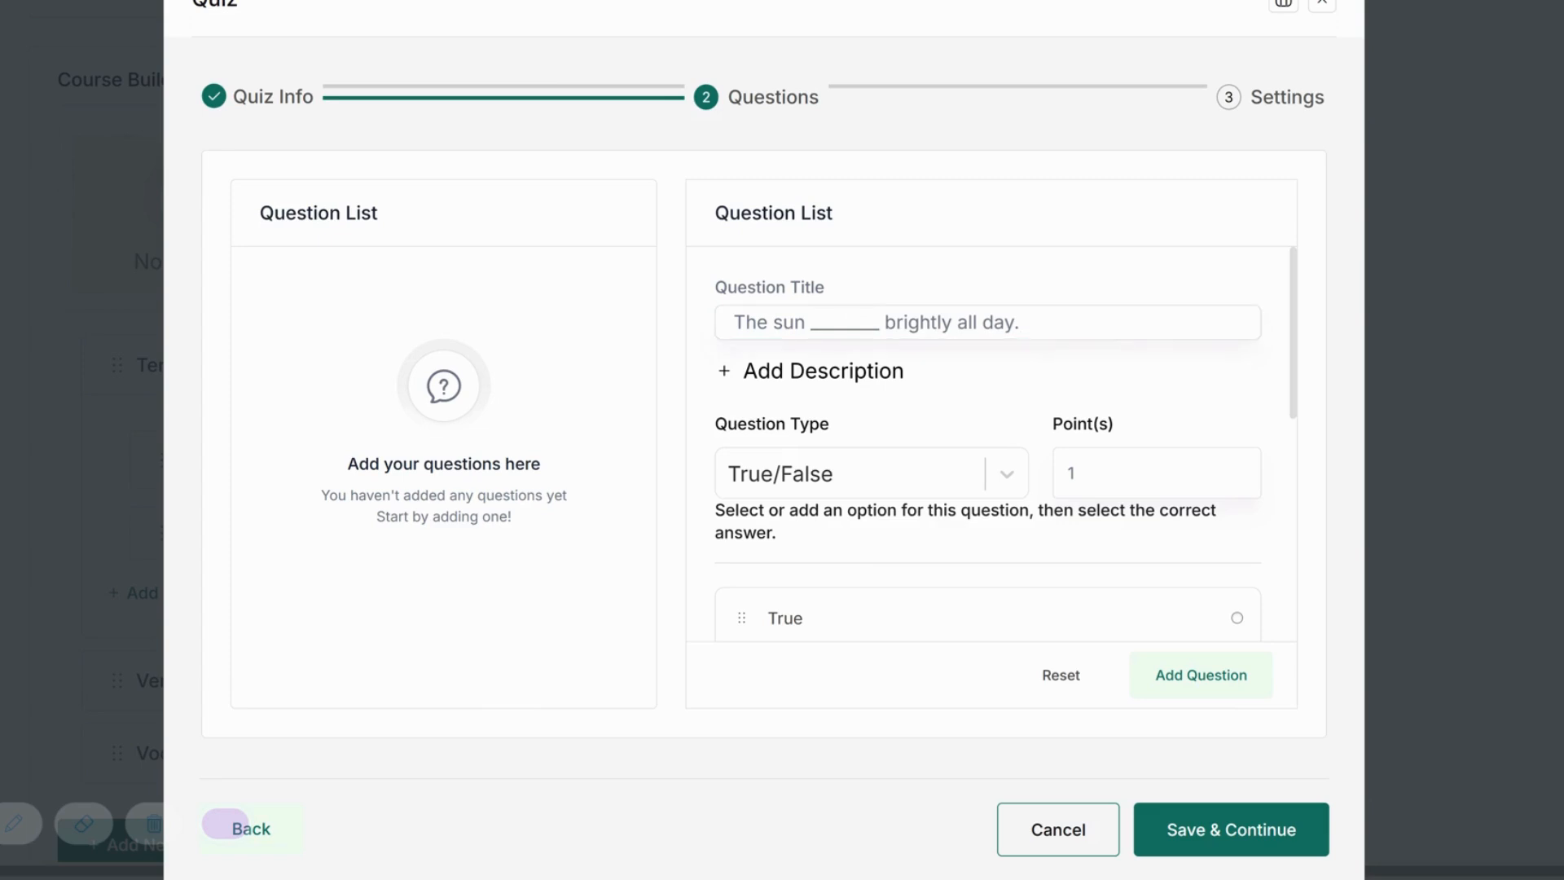
pyautogui.click(864, 474)
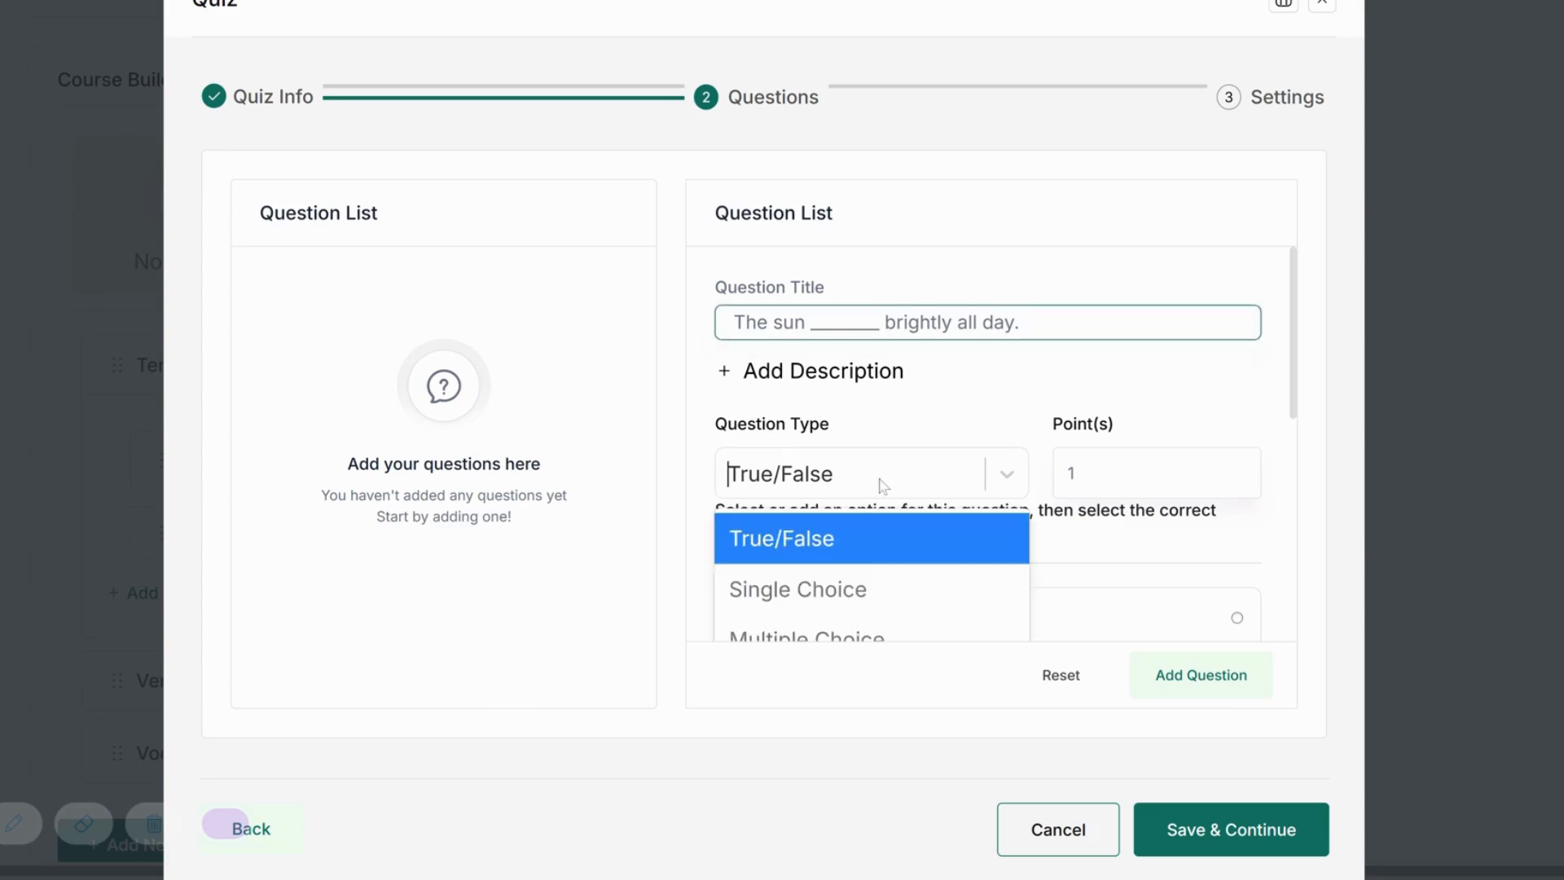
pyautogui.click(845, 633)
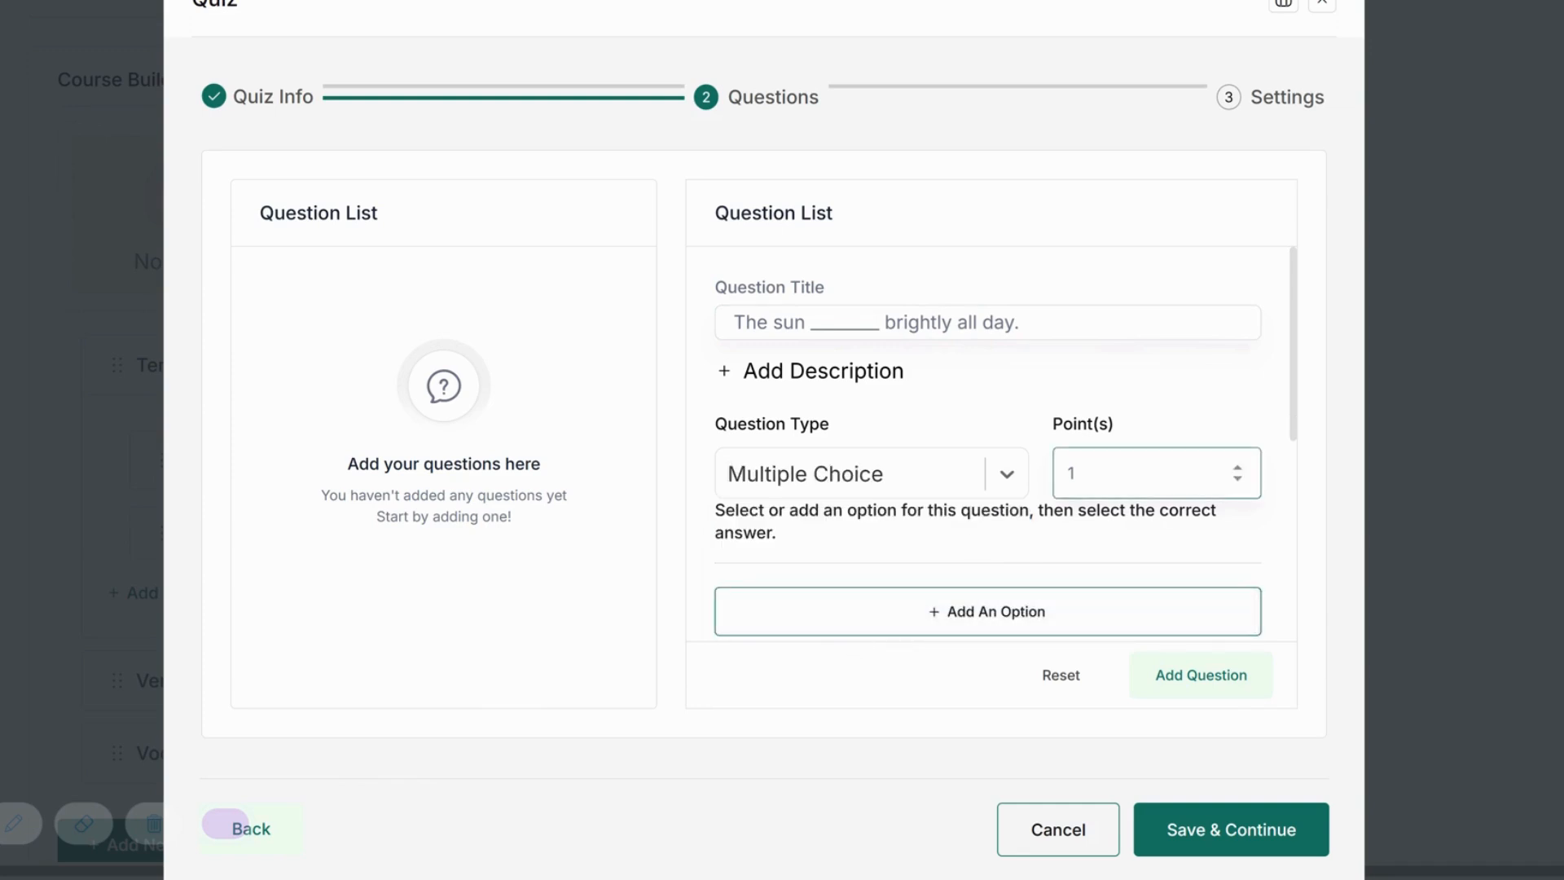
# Add the answer options 'will shine' and 'shined'.
pyautogui.scroll(-3, 1027, 461)
pyautogui.click(1010, 427)
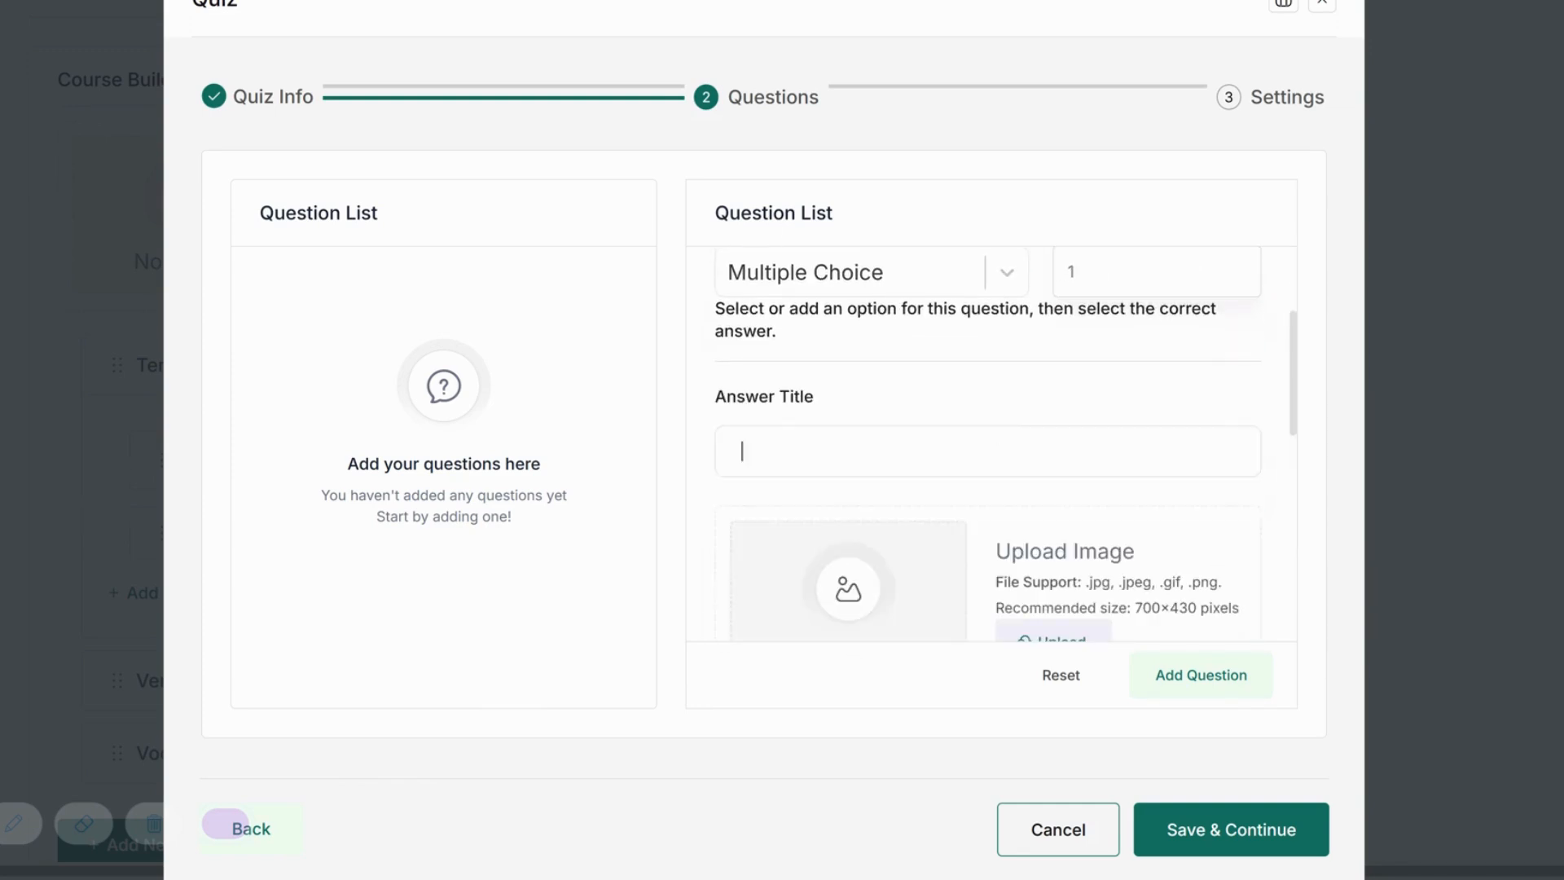
pyautogui.write('will shine')
pyautogui.scroll(1, 930, 535)
pyautogui.scroll(-4, 930, 535)
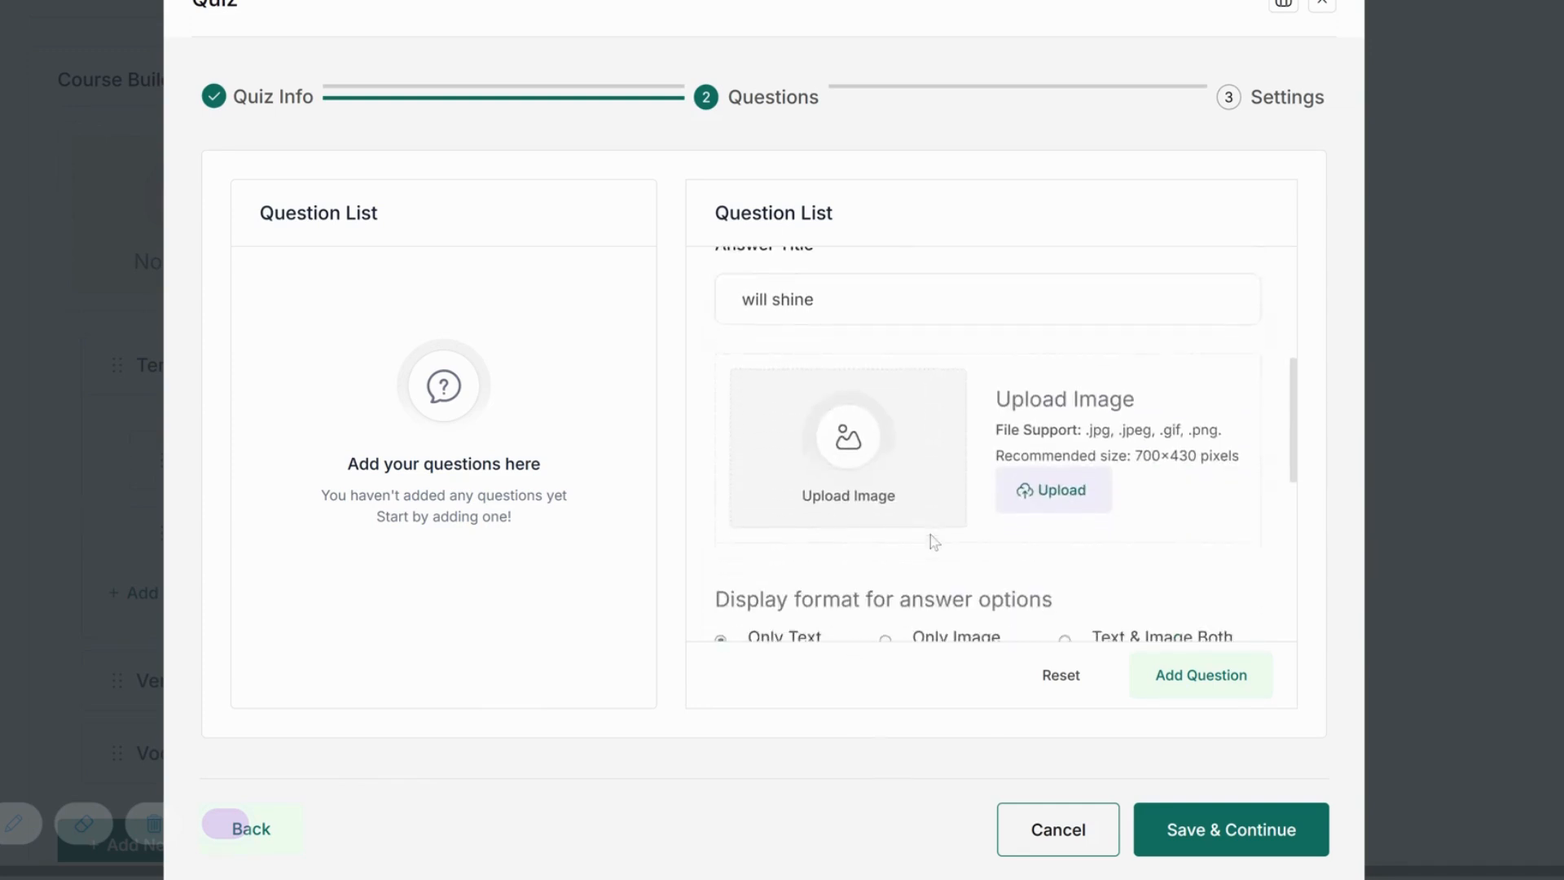
pyautogui.scroll(-2, 890, 444)
pyautogui.click(890, 454)
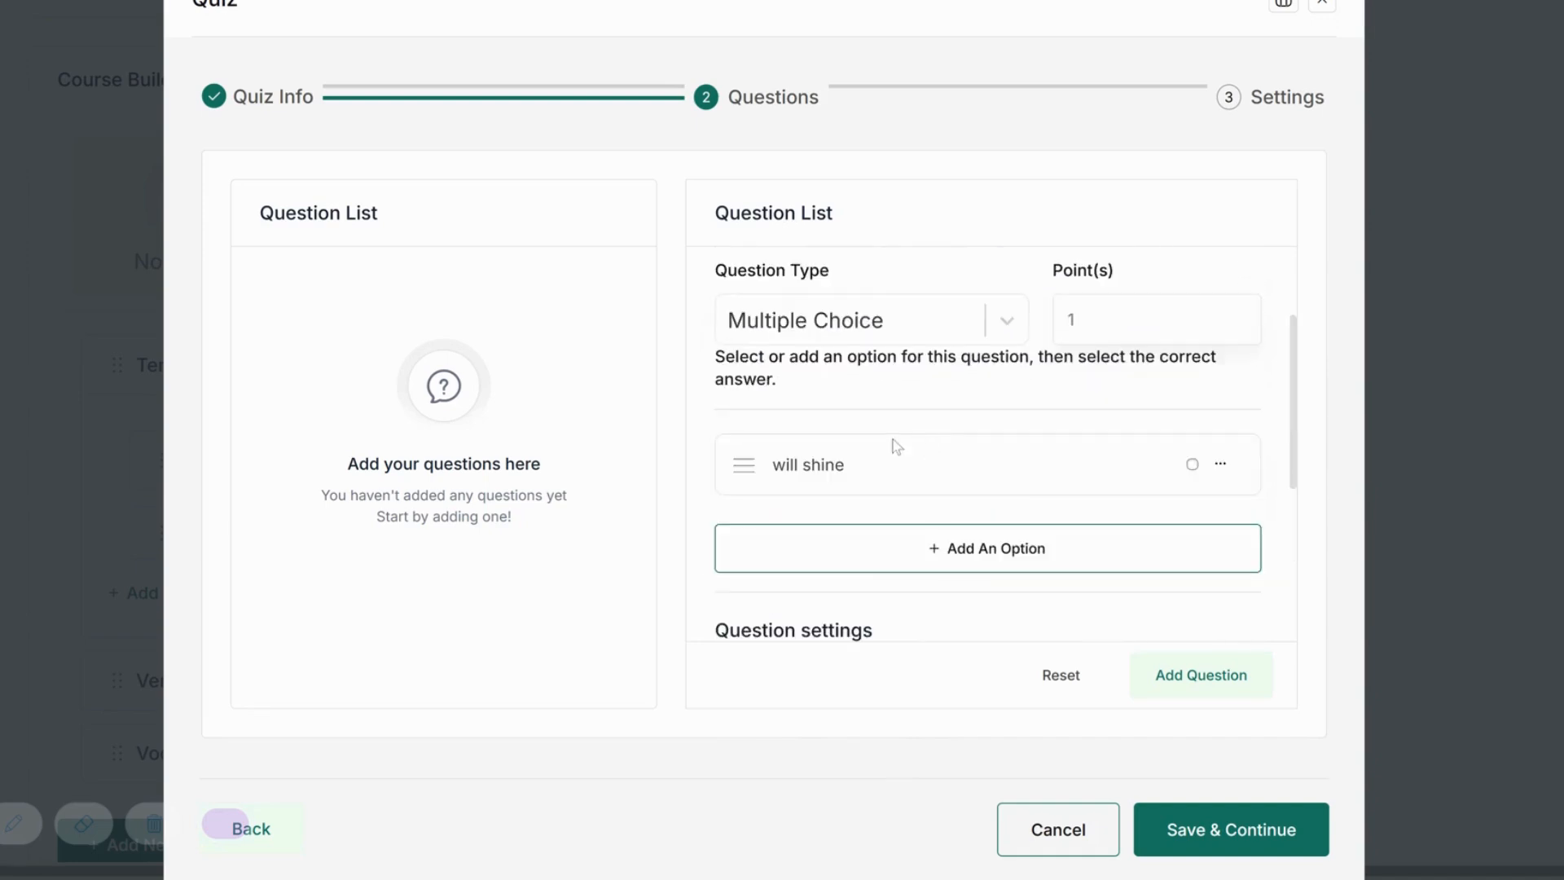
pyautogui.scroll(1, 1141, 551)
pyautogui.click(1077, 601)
pyautogui.write('shined')
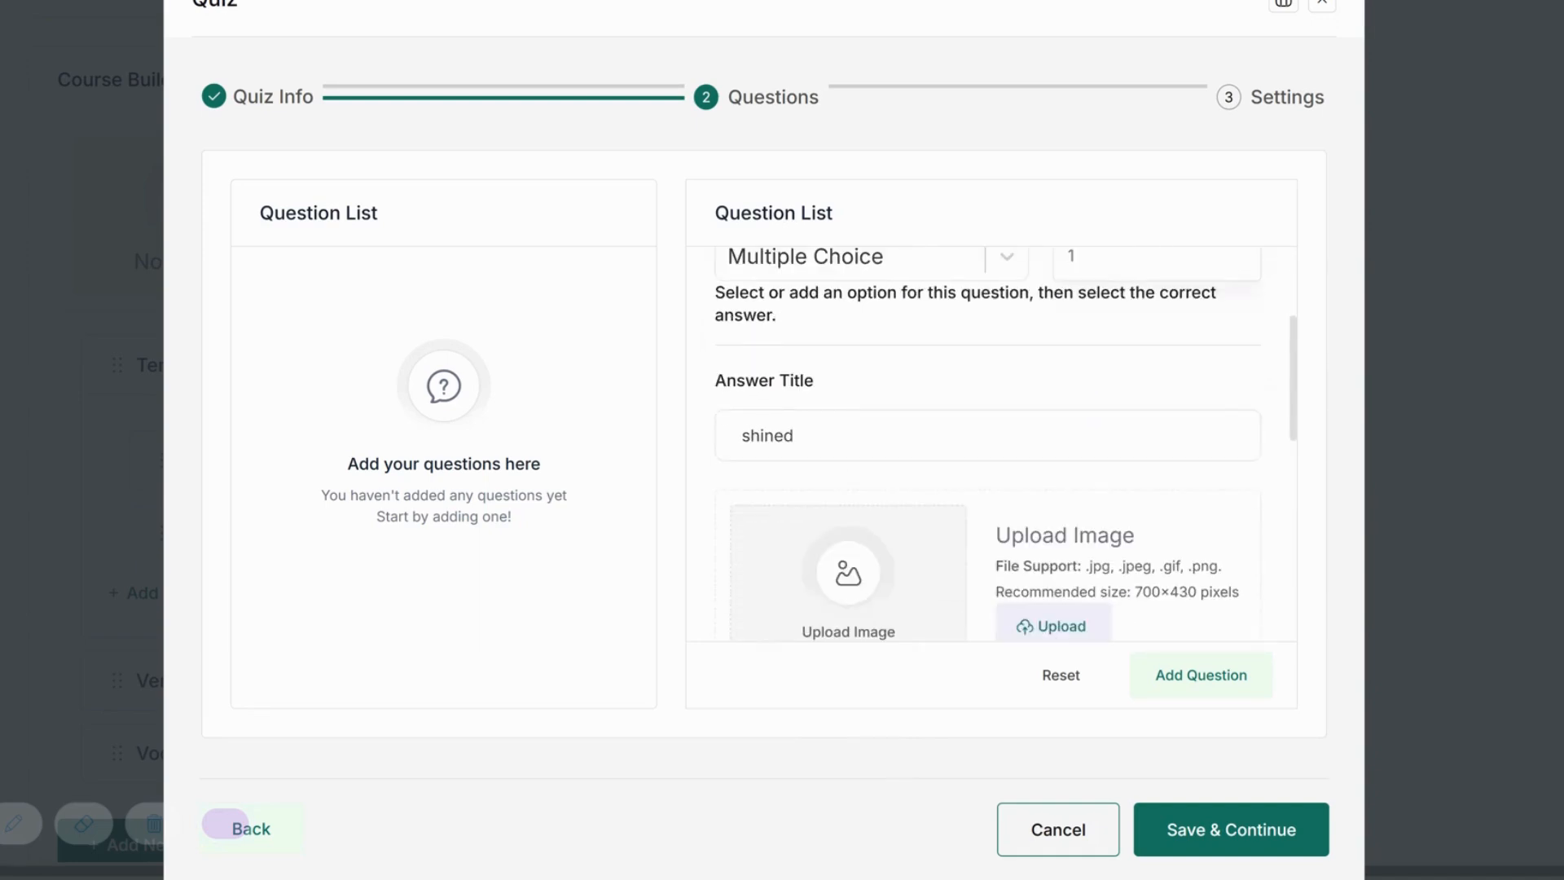
pyautogui.scroll(-3, 1113, 605)
pyautogui.click(1113, 603)
# Add the answer options 'was shining' and 'has been shining'.
pyautogui.scroll(-3, 897, 528)
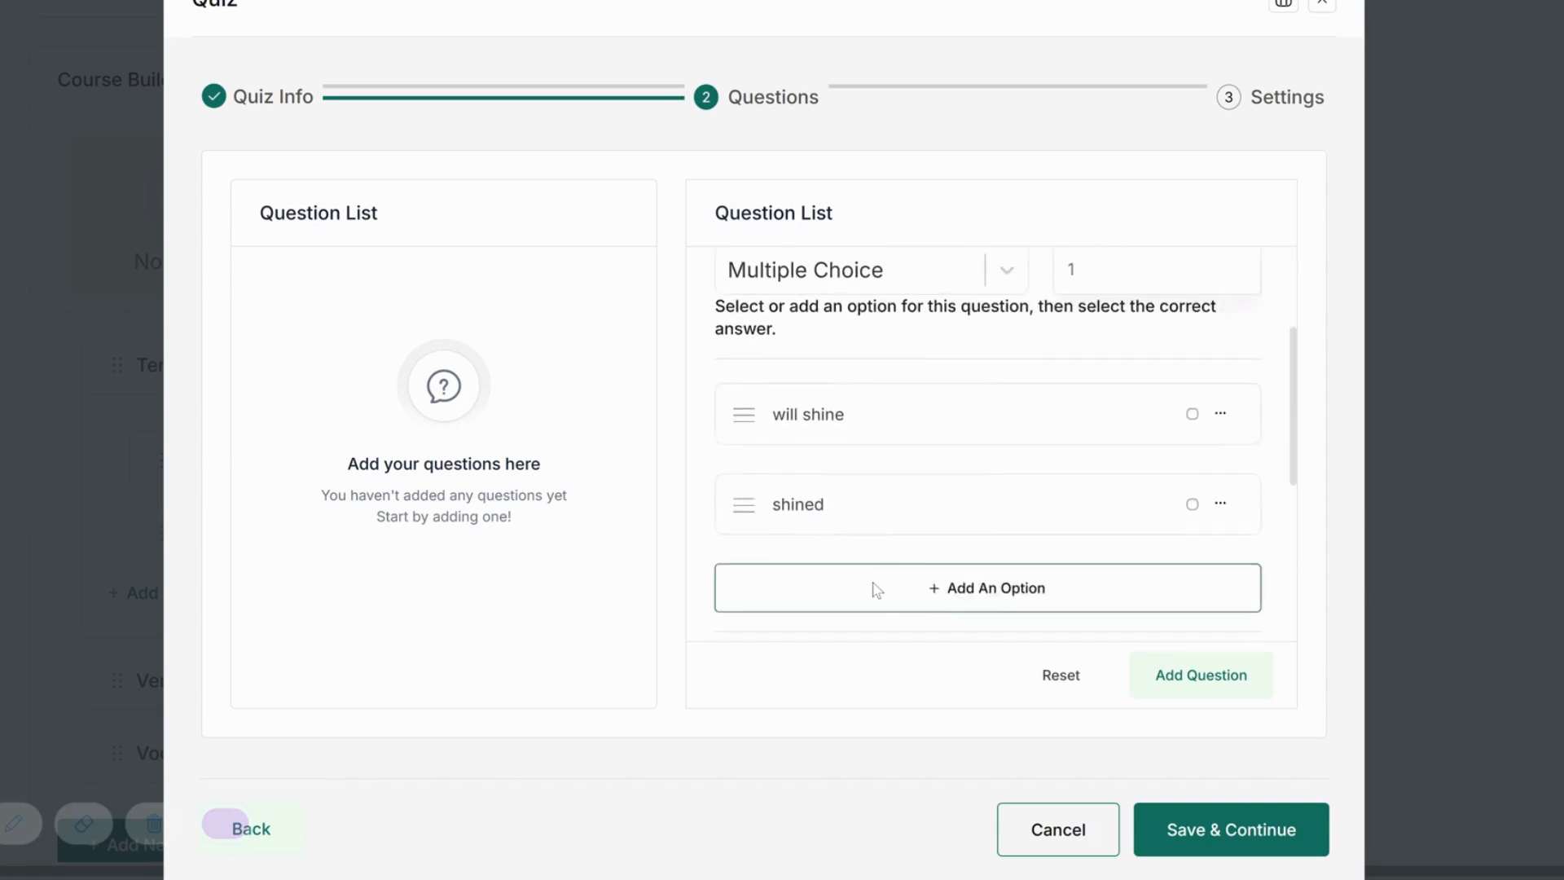
pyautogui.click(873, 586)
pyautogui.write('was shining')
pyautogui.scroll(-3, 1020, 387)
pyautogui.click(1020, 387)
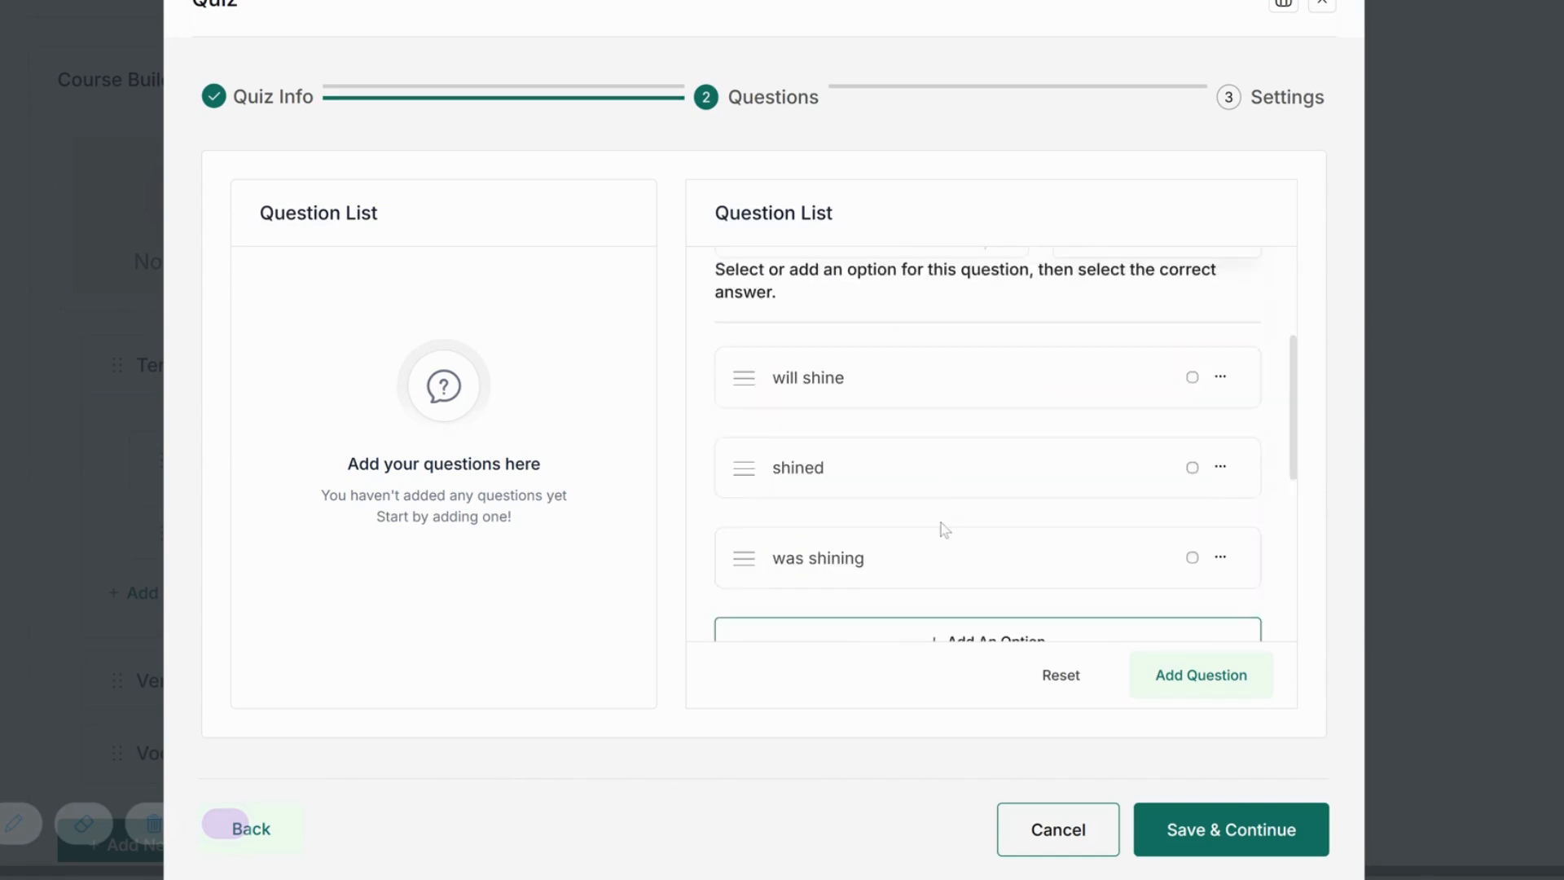
pyautogui.click(855, 522)
pyautogui.write('has been shining')
pyautogui.scroll(-5, 921, 468)
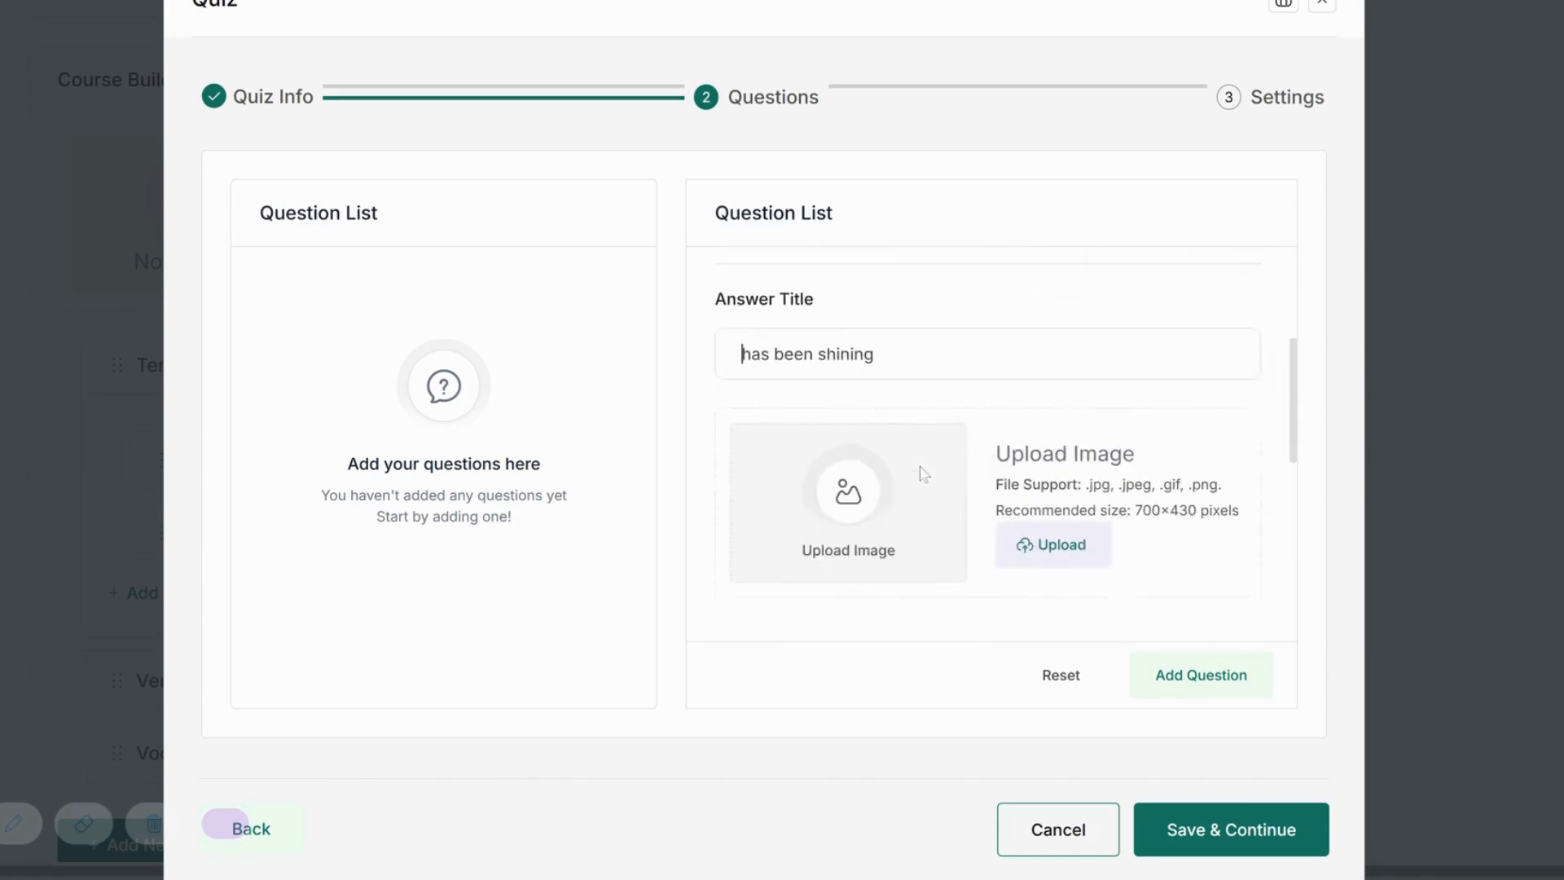
pyautogui.click(959, 531)
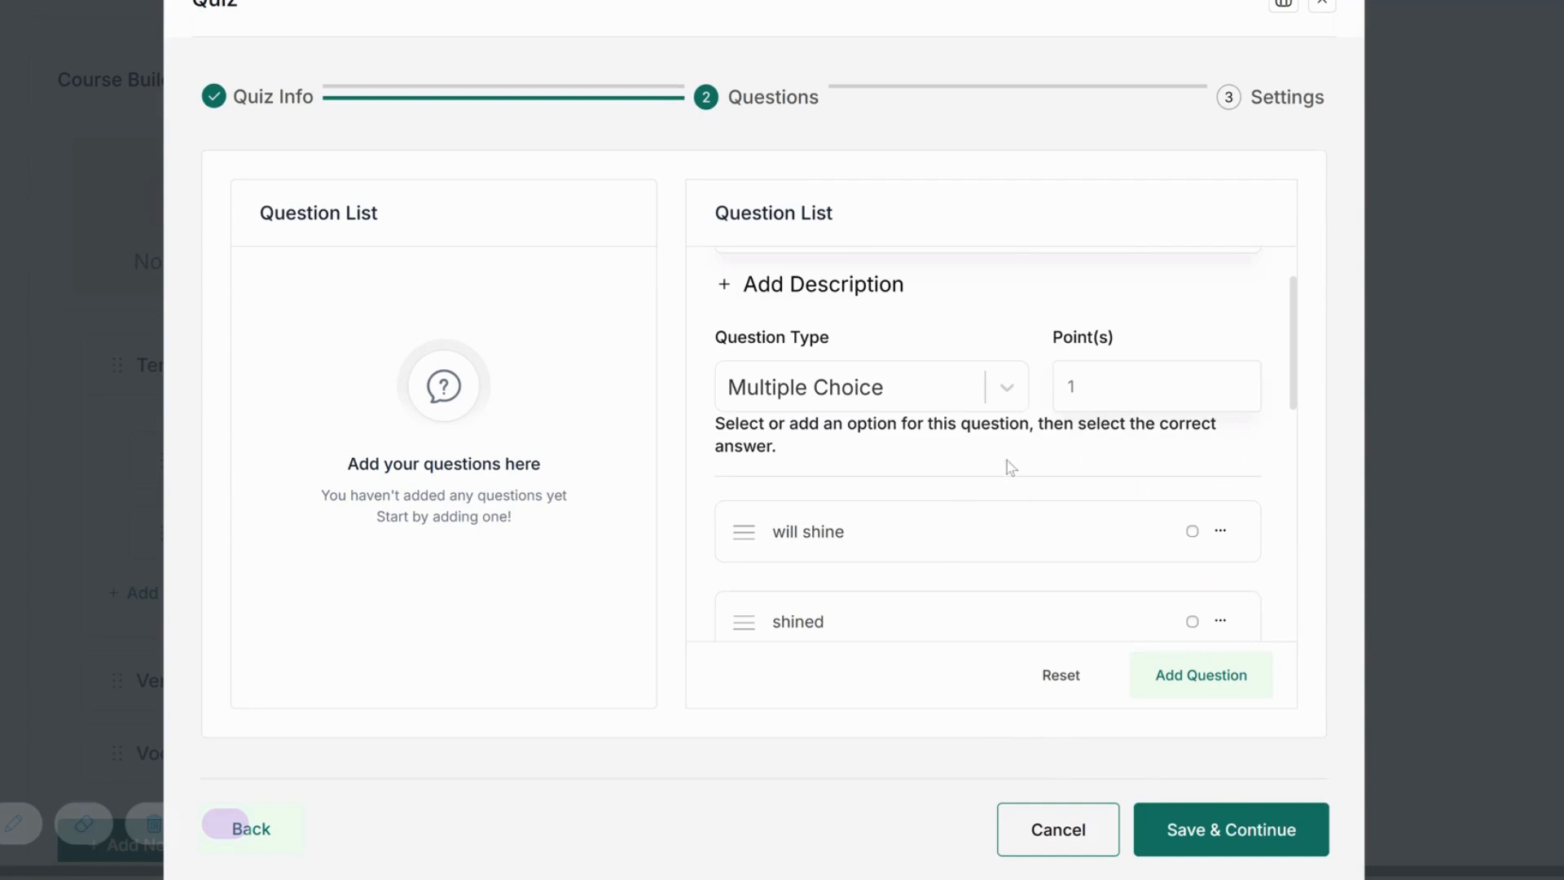
# Make the question required, mark 'has been shining' correct, and add it to the quiz.
pyautogui.scroll(-5, 1007, 461)
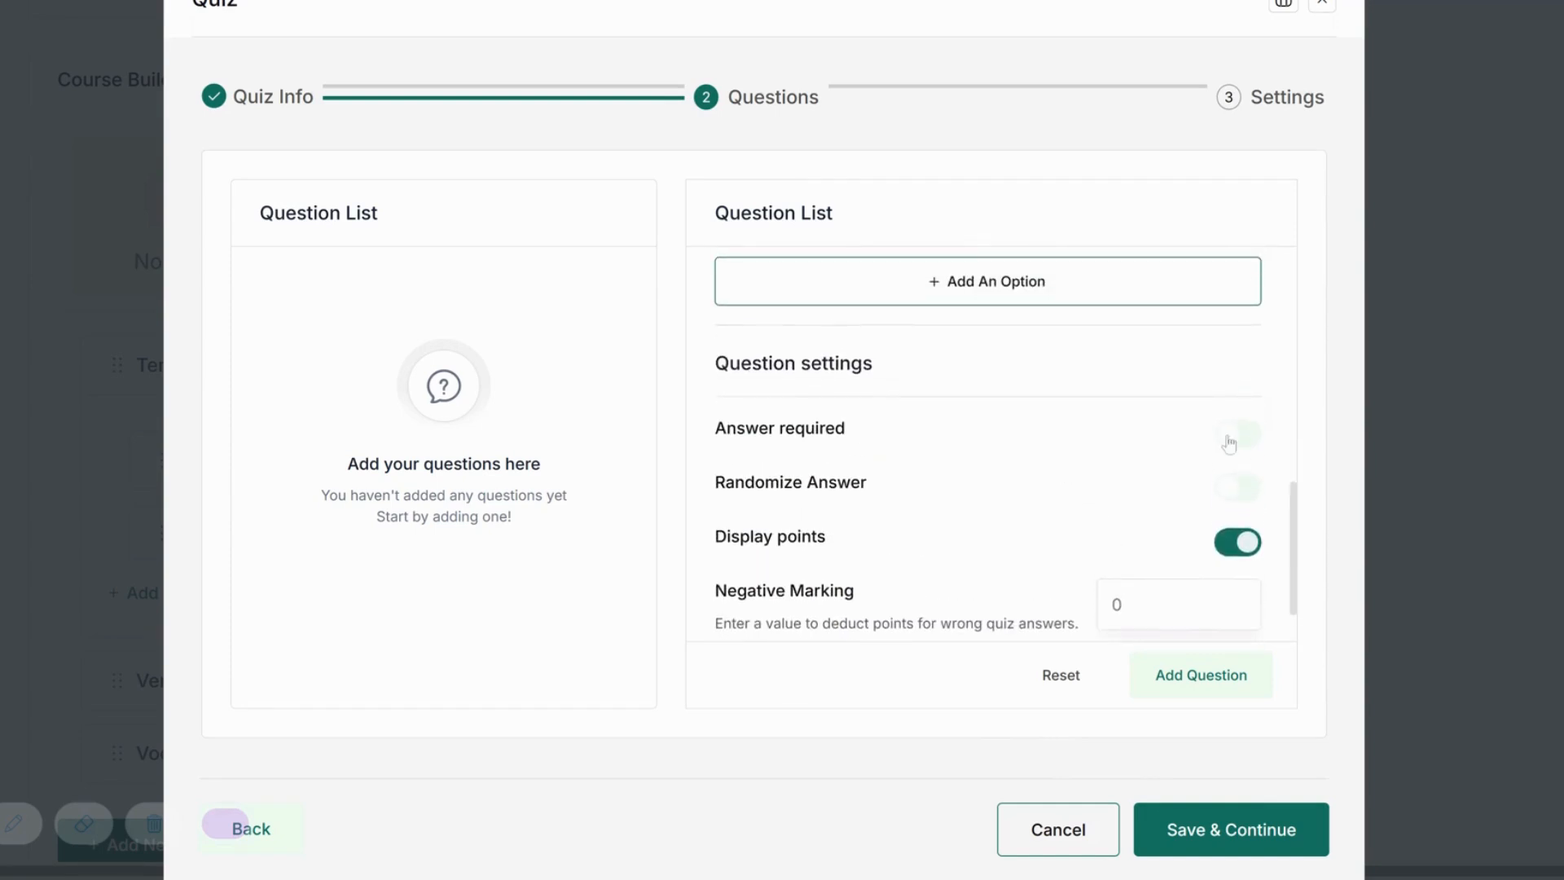
pyautogui.click(1230, 443)
pyautogui.scroll(-5, 921, 472)
pyautogui.scroll(-2, 1141, 447)
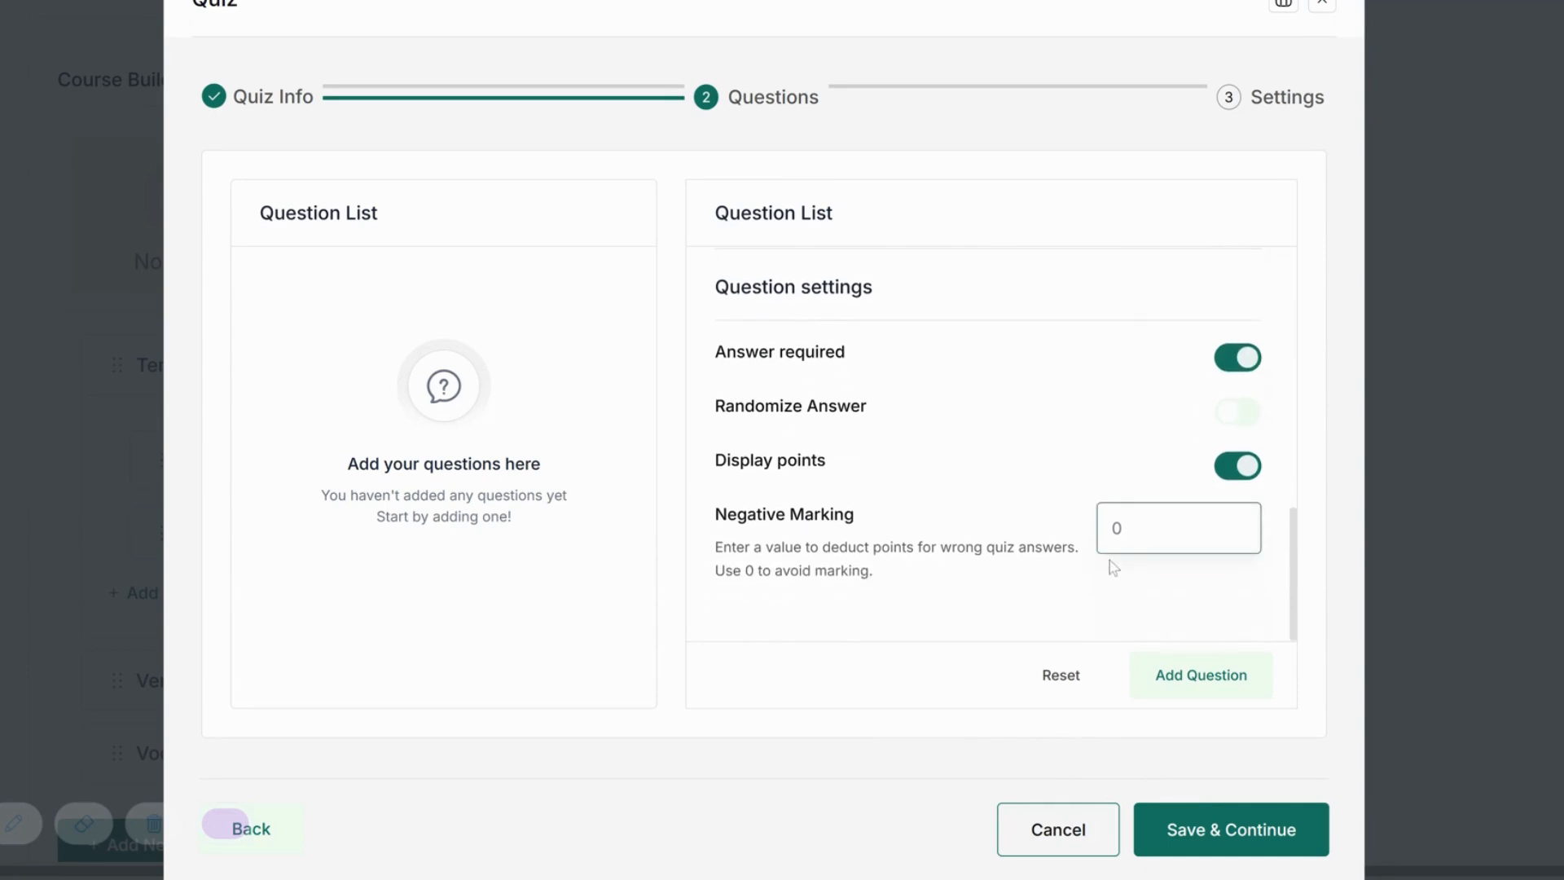
pyautogui.click(1173, 675)
pyautogui.scroll(3, 998, 583)
pyautogui.scroll(3, 996, 584)
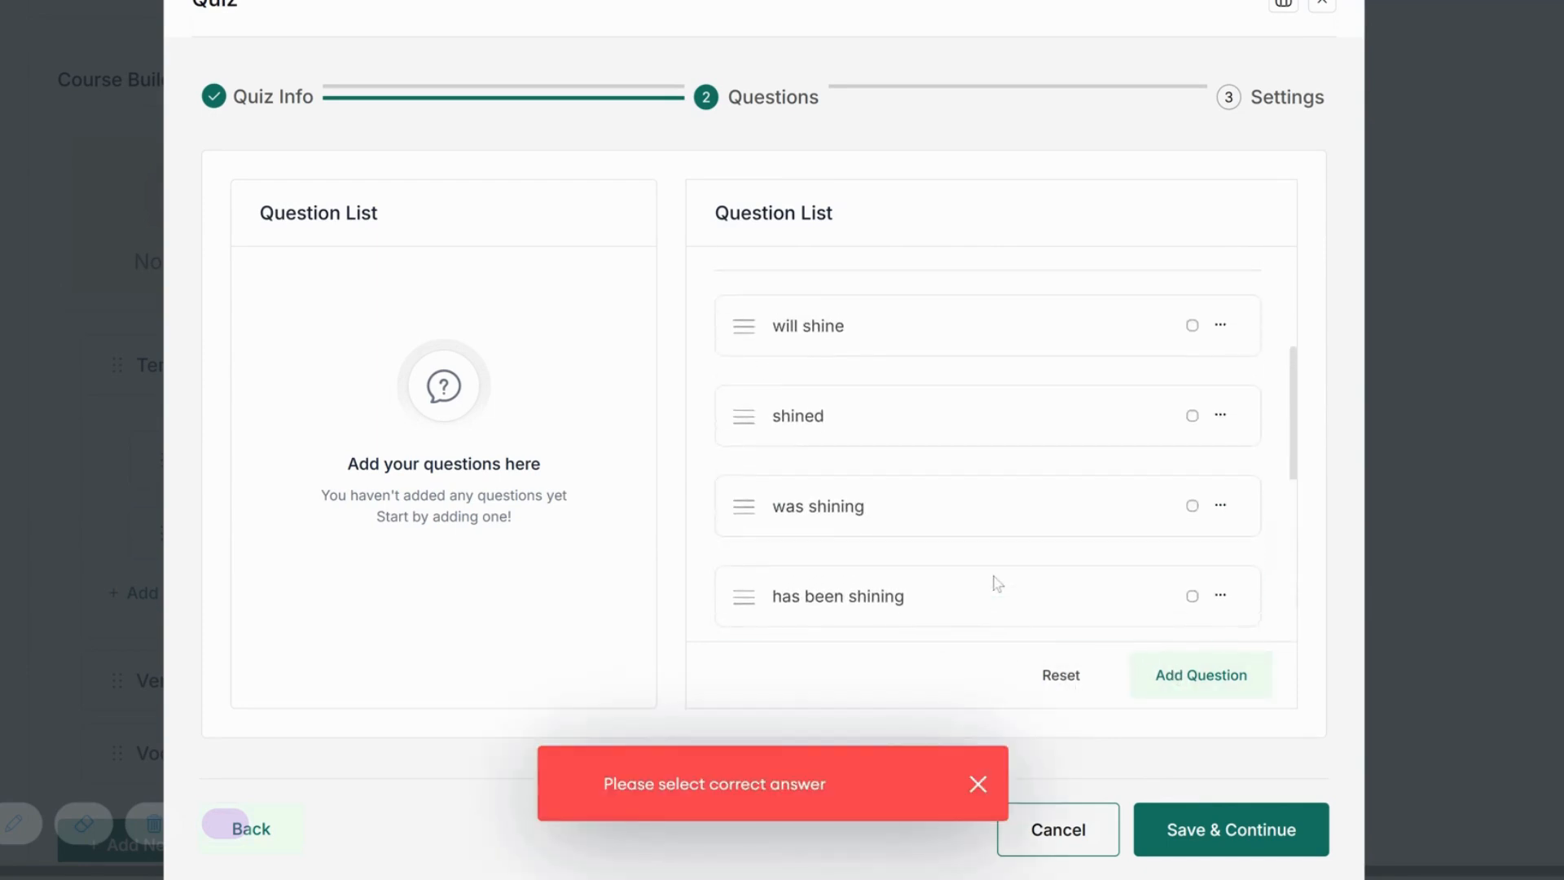
pyautogui.click(1192, 596)
pyautogui.click(1178, 681)
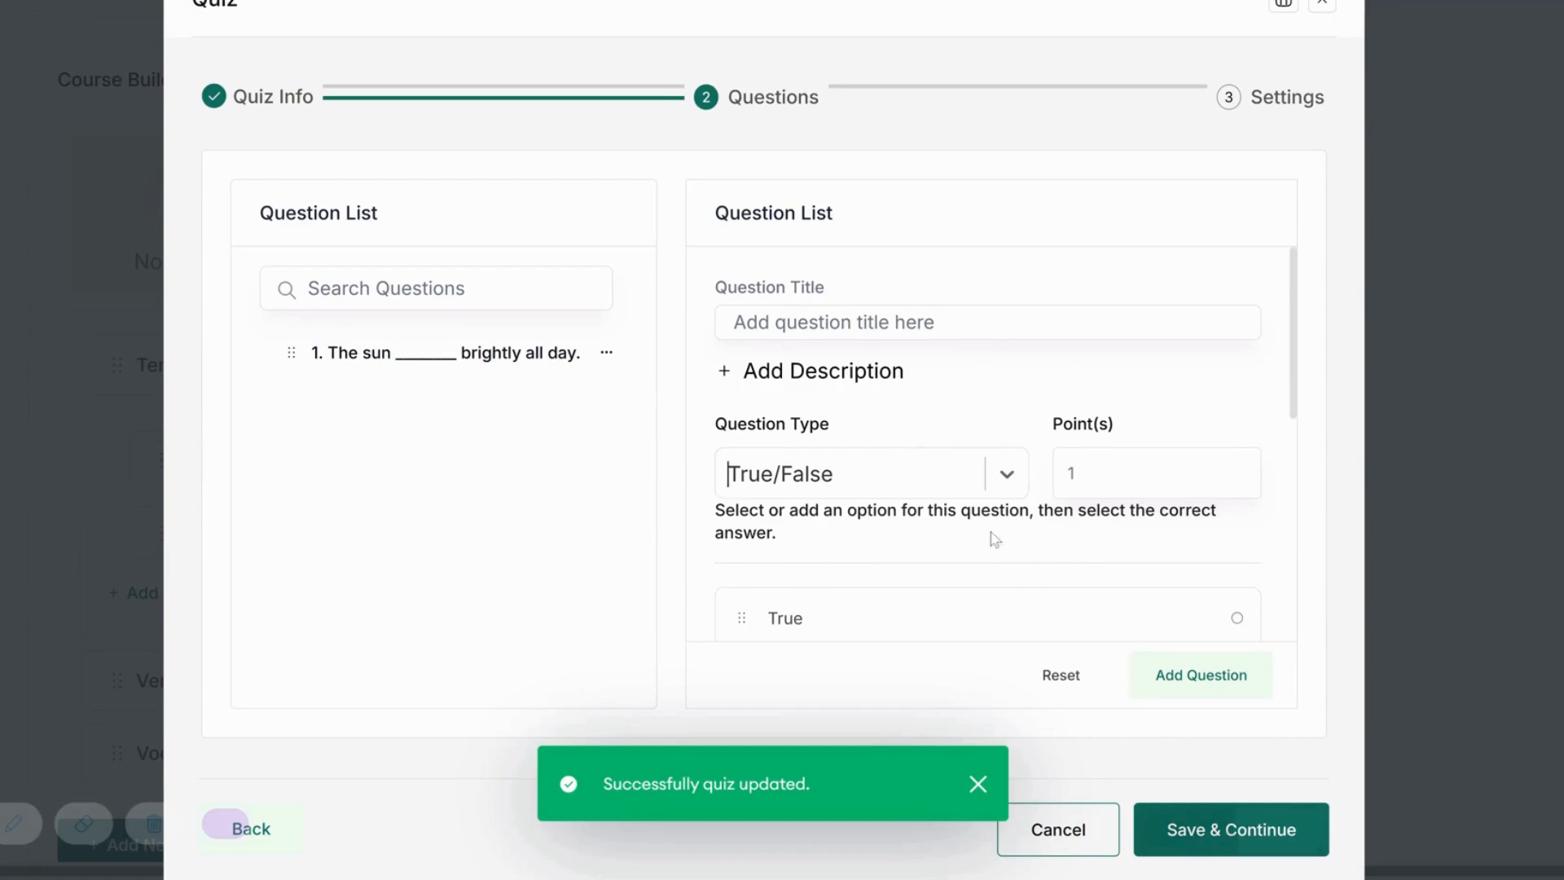
pyautogui.scroll(-5, 992, 534)
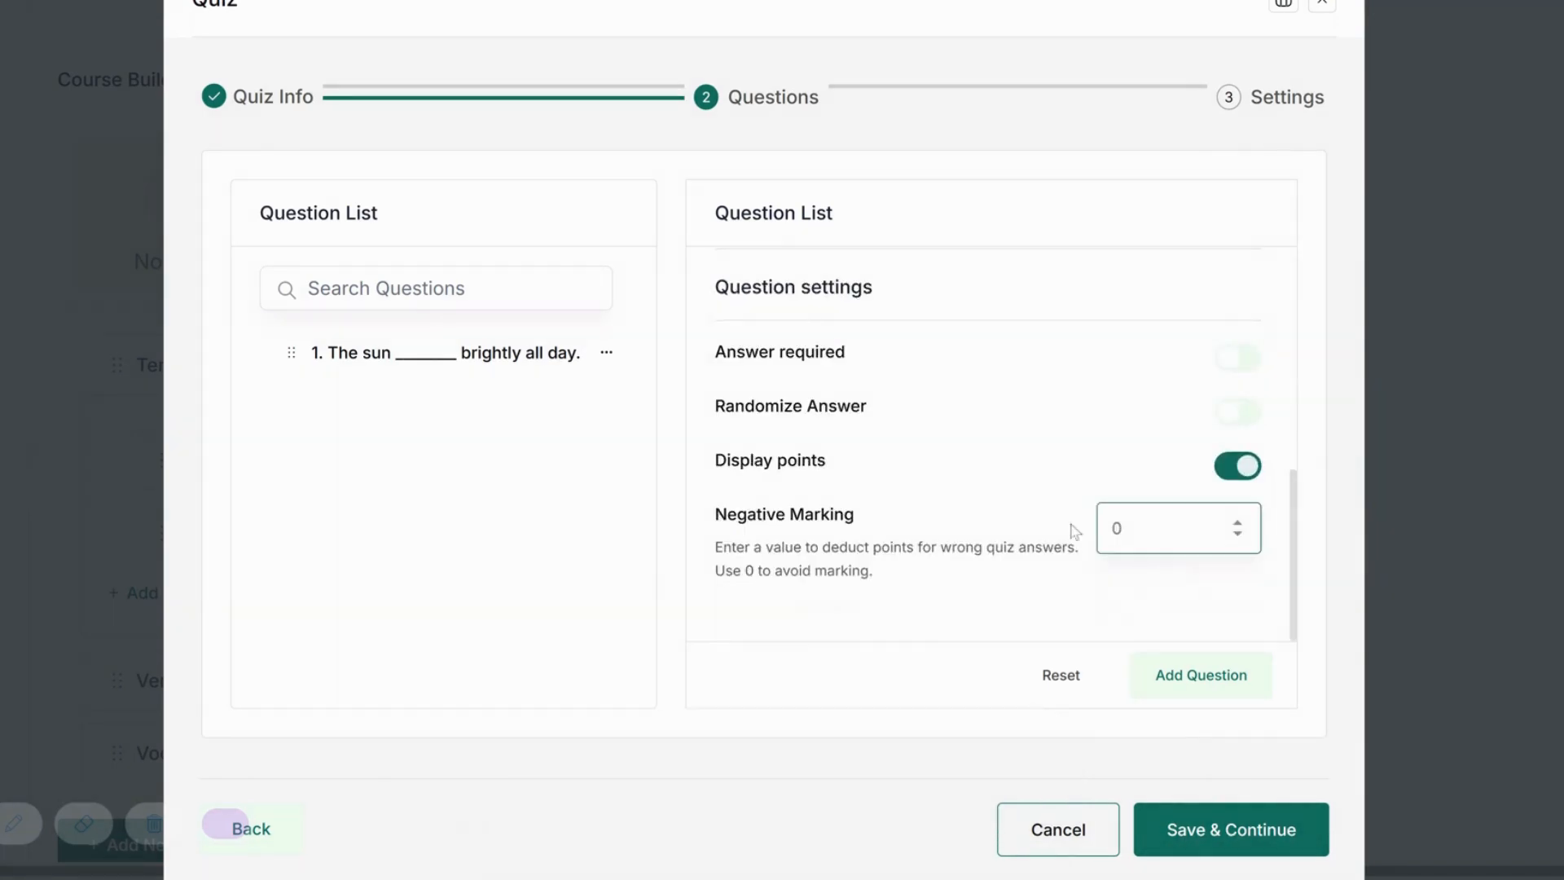
# Give the quiz a 2-minute limit, random question order, 80% passing grade and Default feedback.
pyautogui.click(1184, 844)
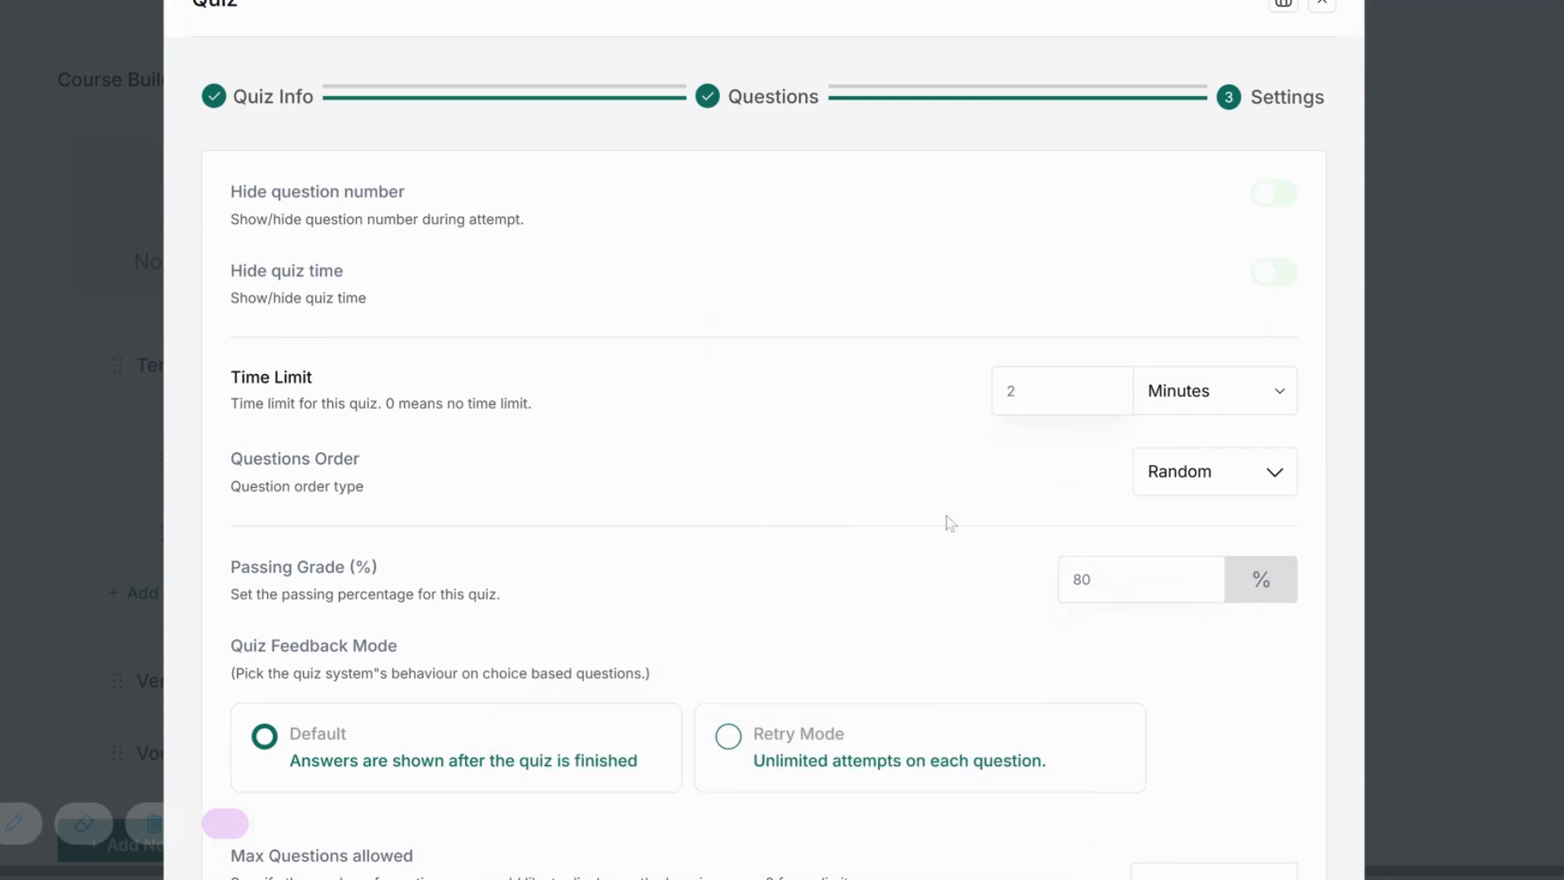
pyautogui.scroll(-3, 945, 523)
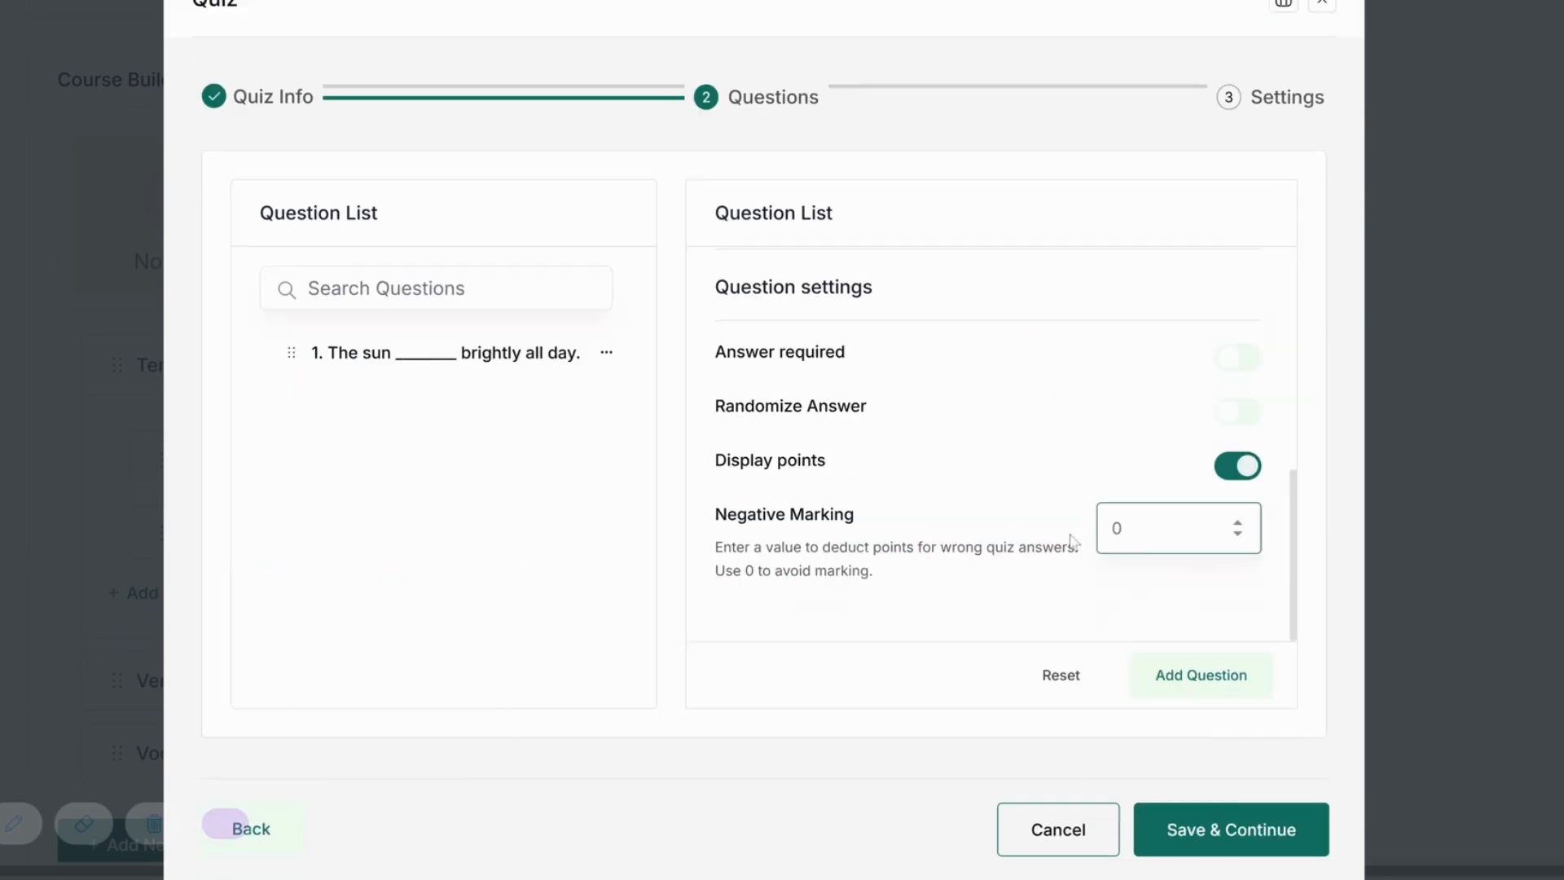
pyautogui.click(1157, 819)
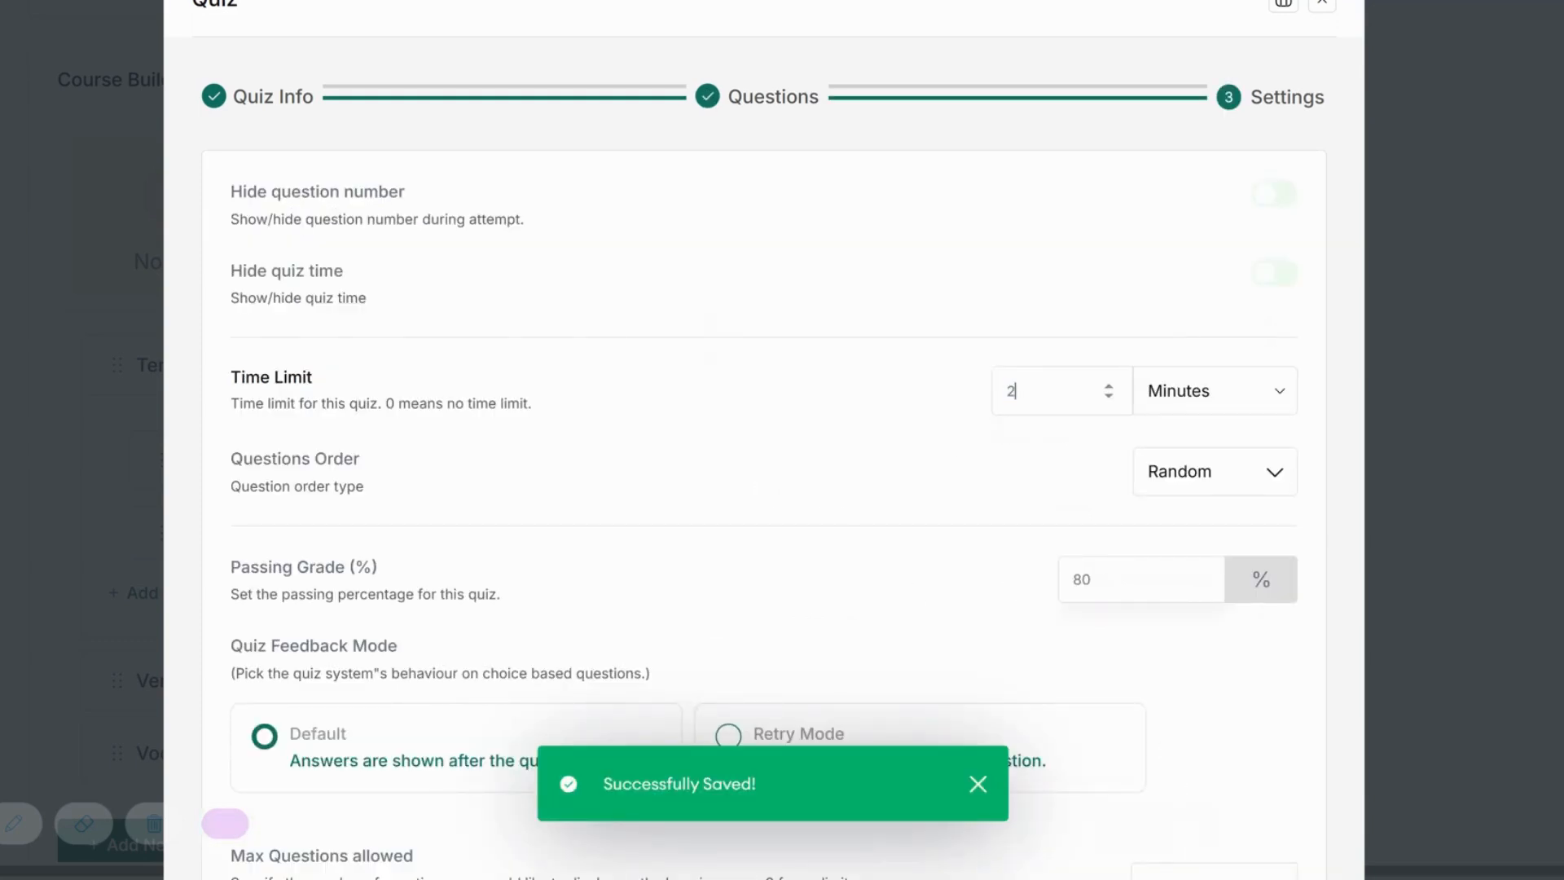
pyautogui.click(1090, 580)
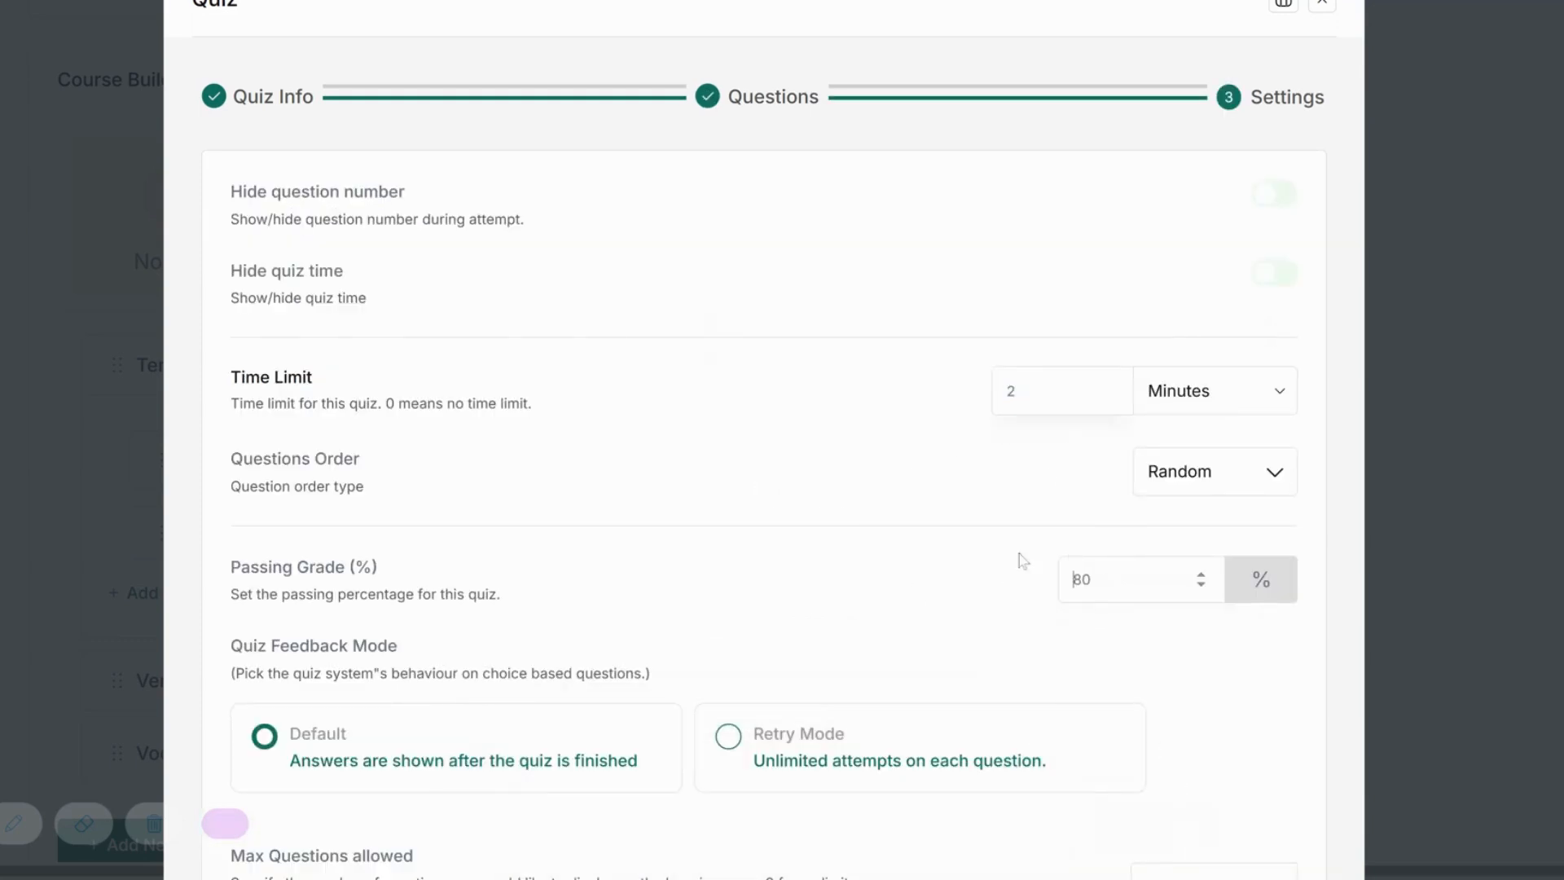
pyautogui.click(947, 520)
pyautogui.scroll(-3, 947, 520)
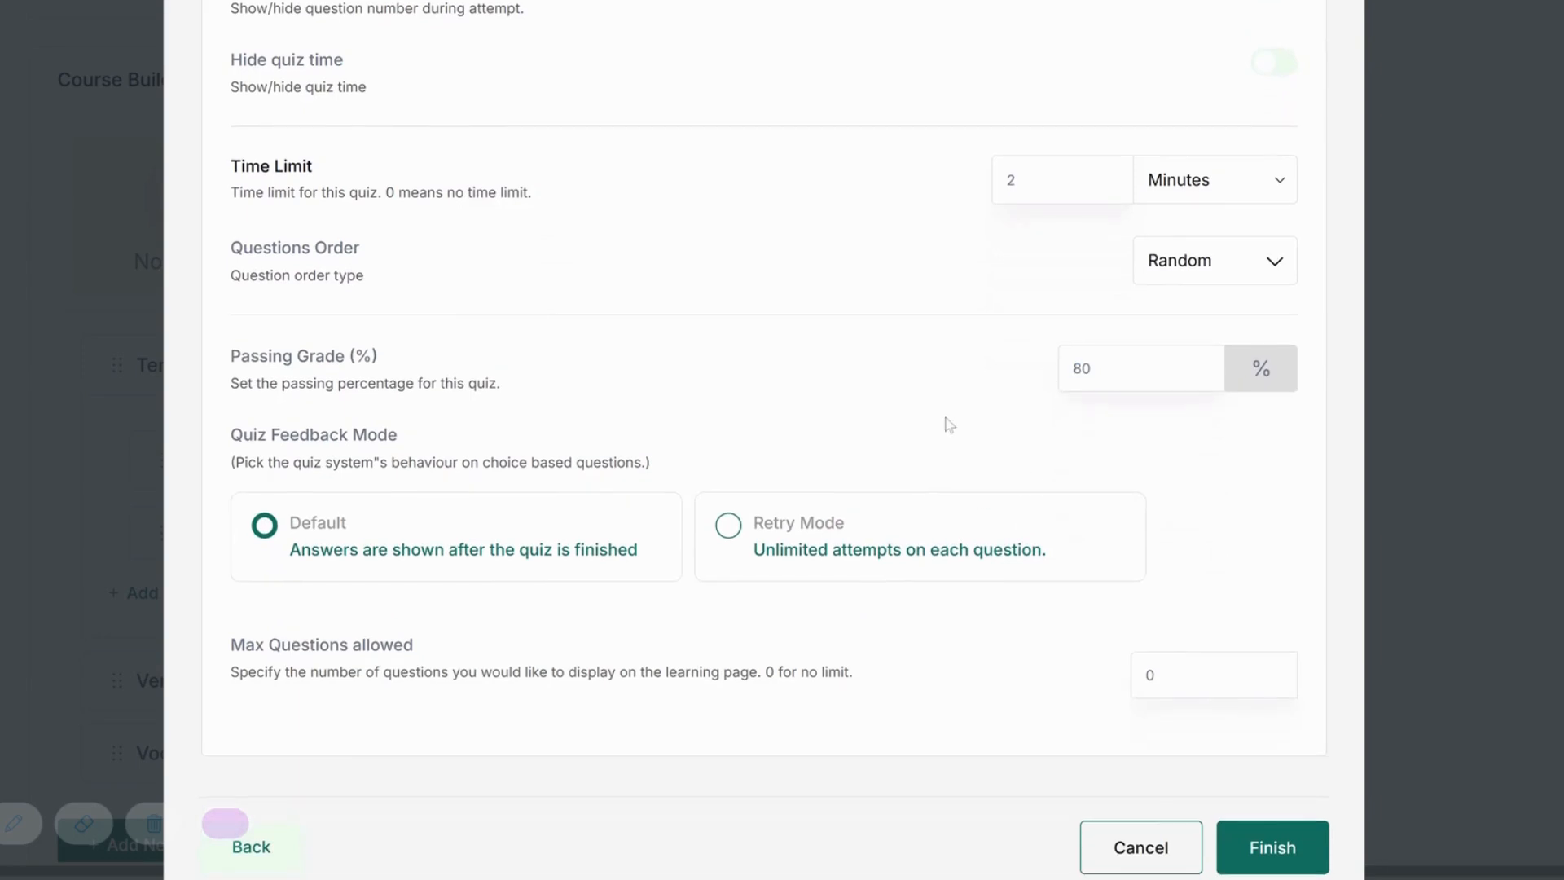
pyautogui.scroll(-1, 946, 418)
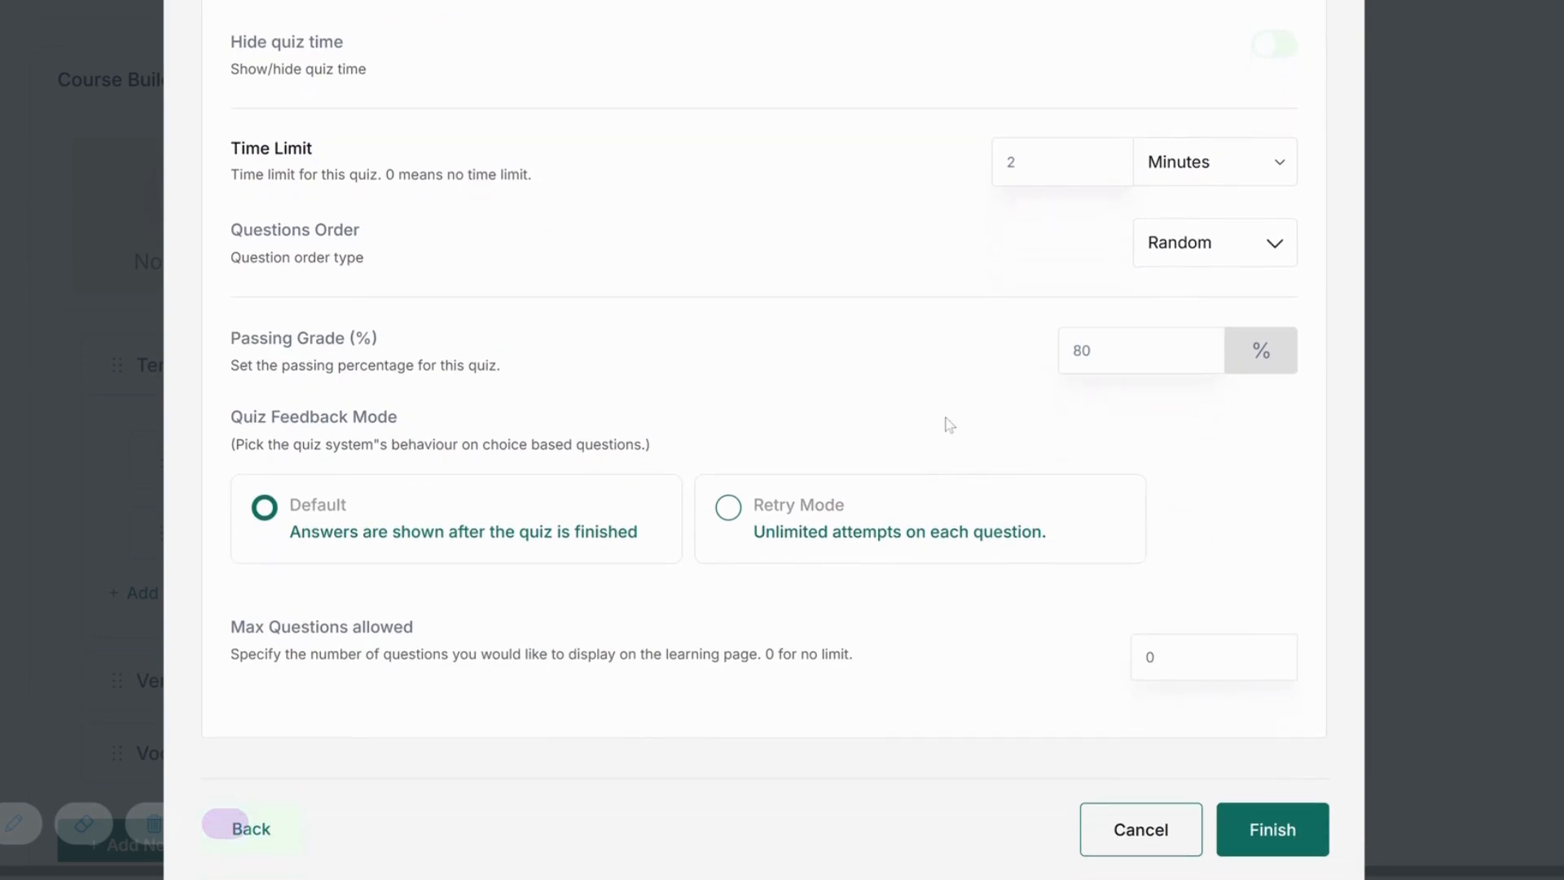
pyautogui.click(743, 513)
pyautogui.click(461, 523)
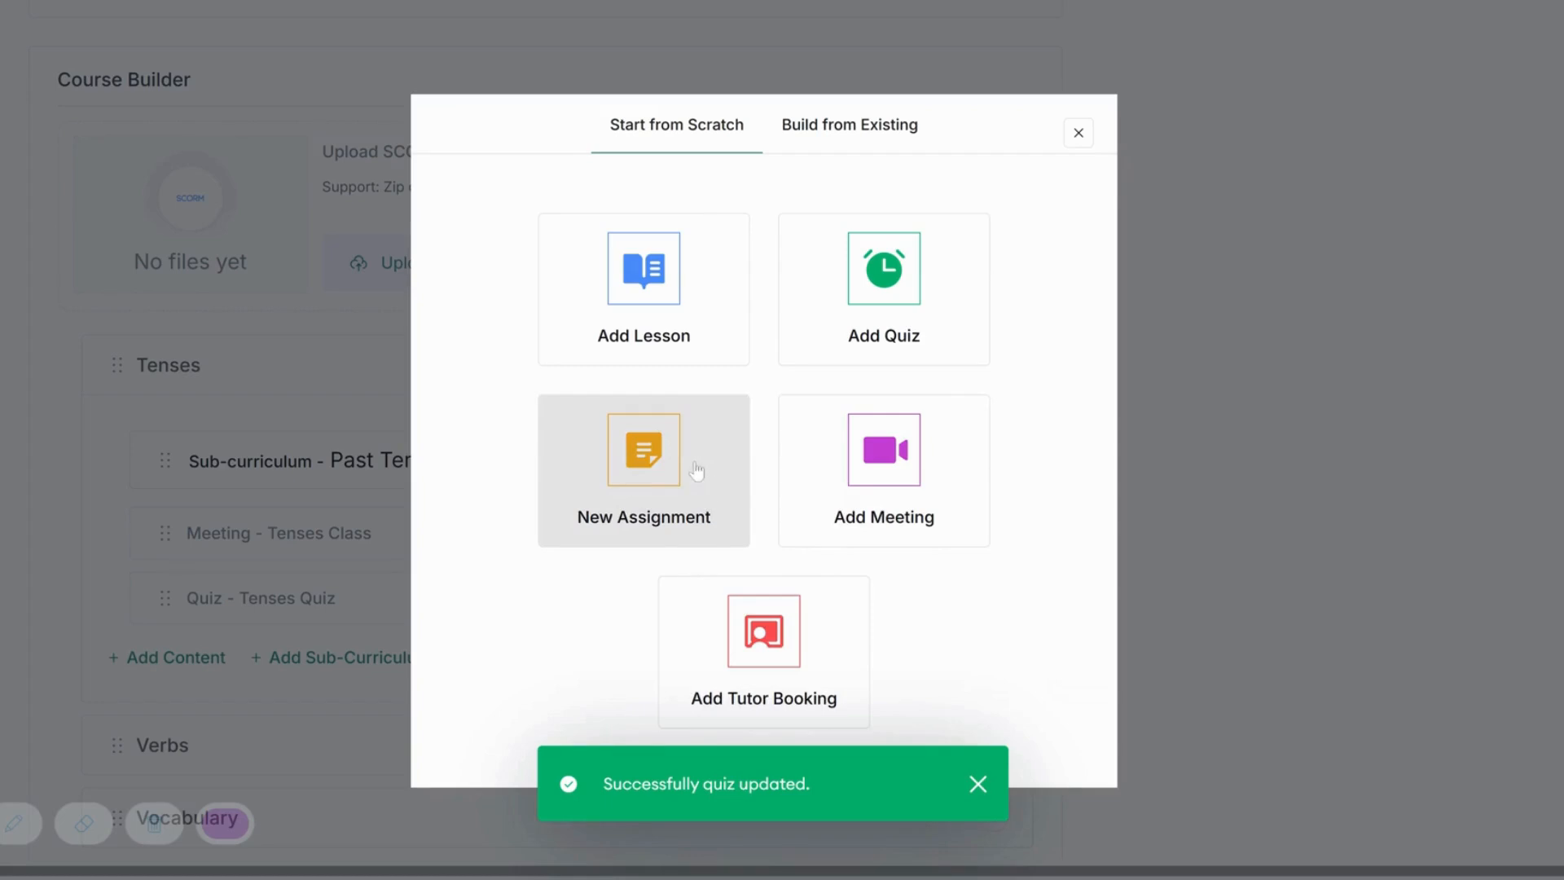
# Start a new assignment in the Tenses topic titled 'Tenses Assignment'.
pyautogui.click(691, 472)
pyautogui.click(691, 264)
pyautogui.write('AS')
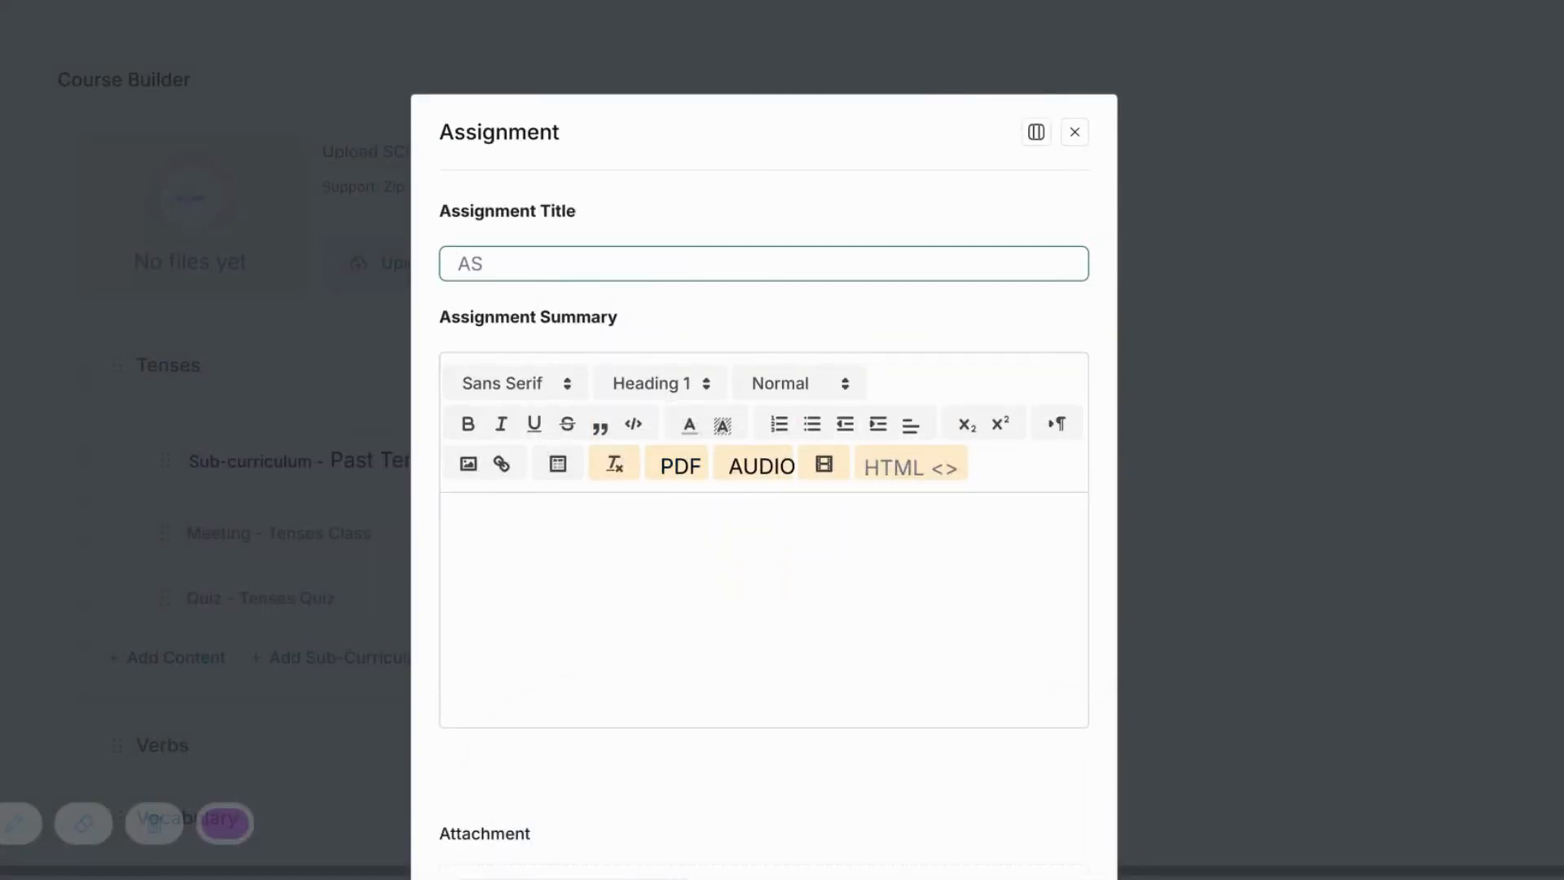
pyautogui.write('si')
pyautogui.write('gnment')
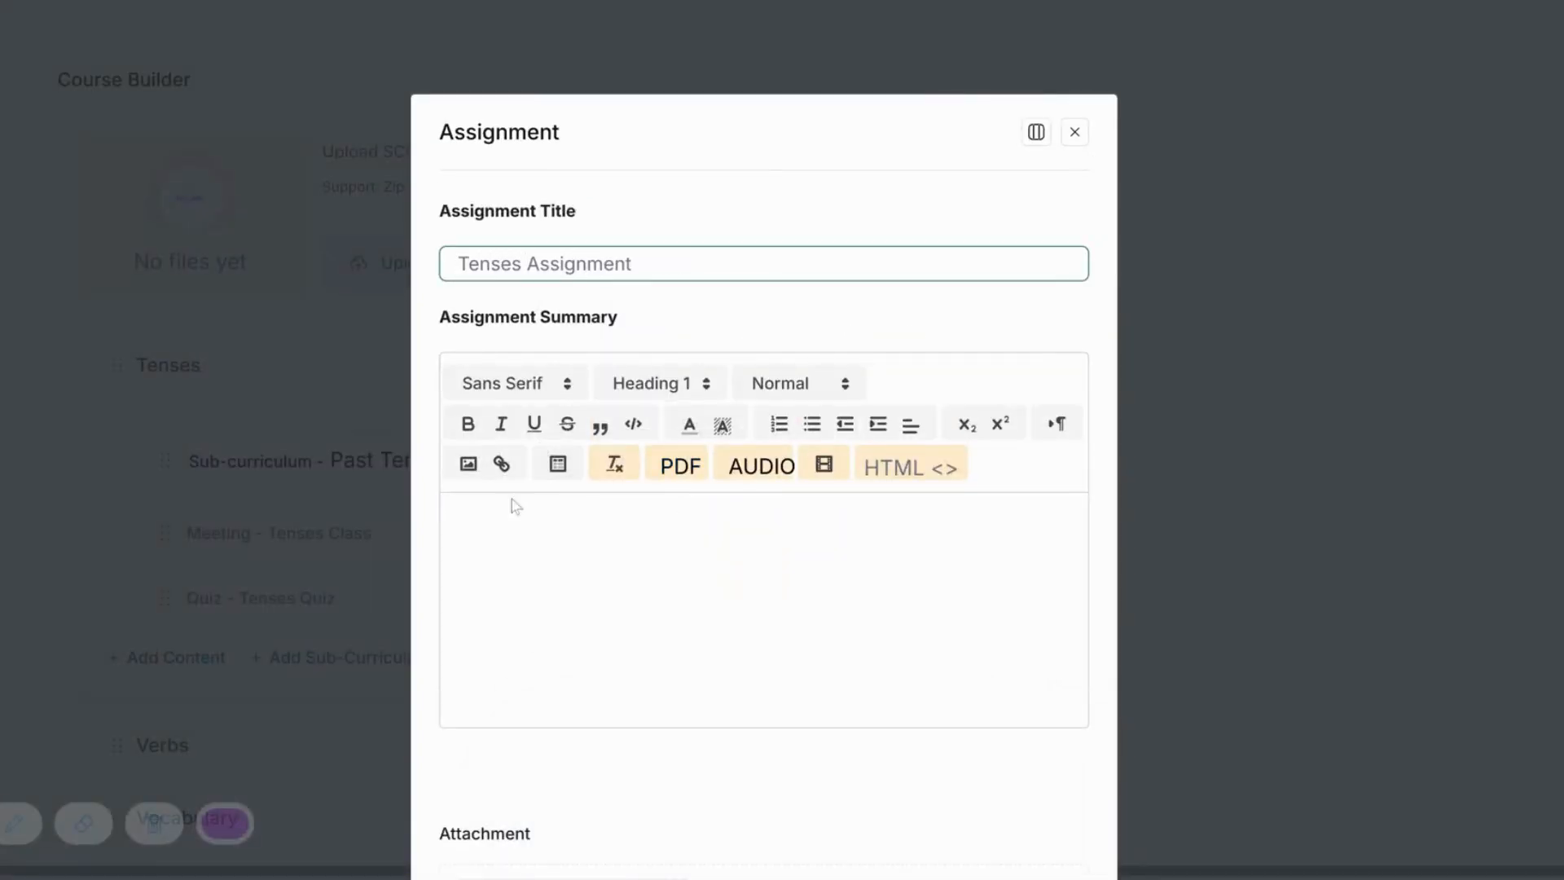
pyautogui.click(511, 498)
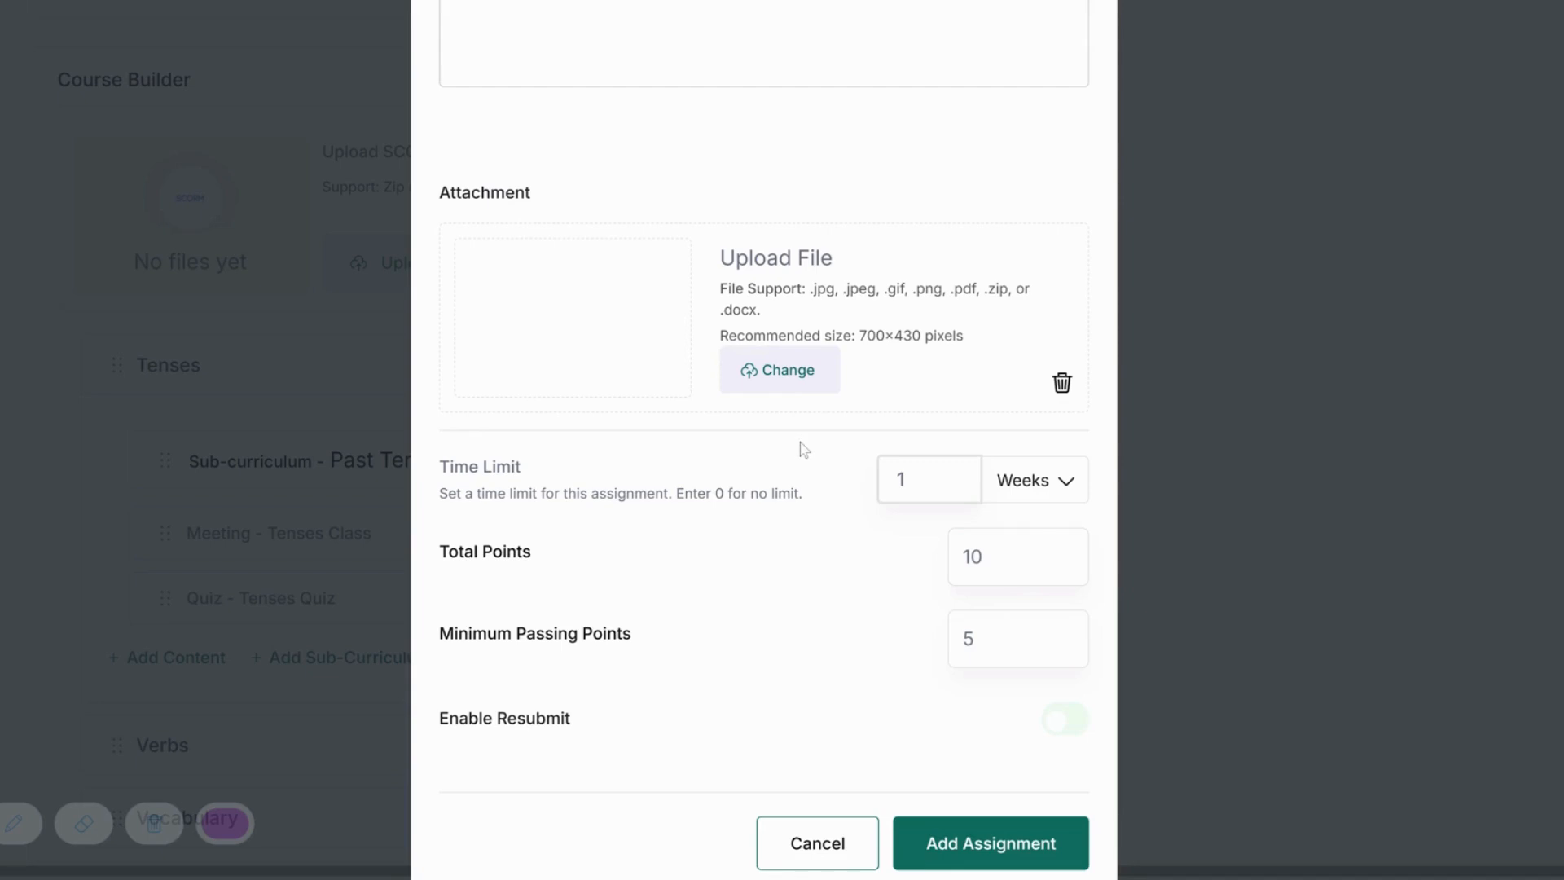
pyautogui.scroll(-1, 823, 452)
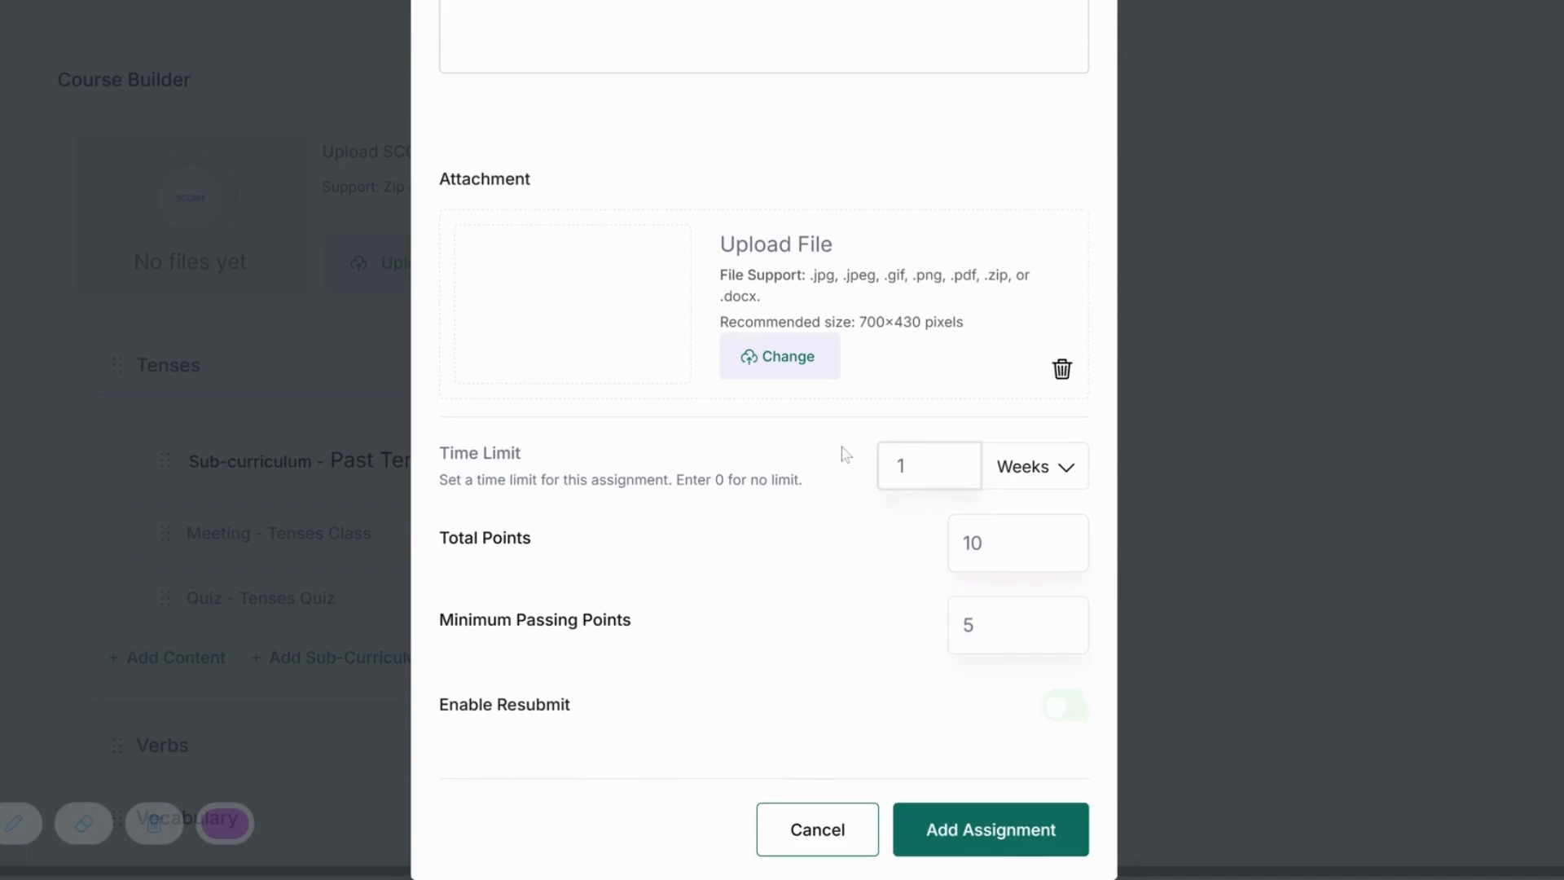
# Set Total Points to 5 and Minimum Passing Points to 0, then create the assignment.
pyautogui.click(961, 541)
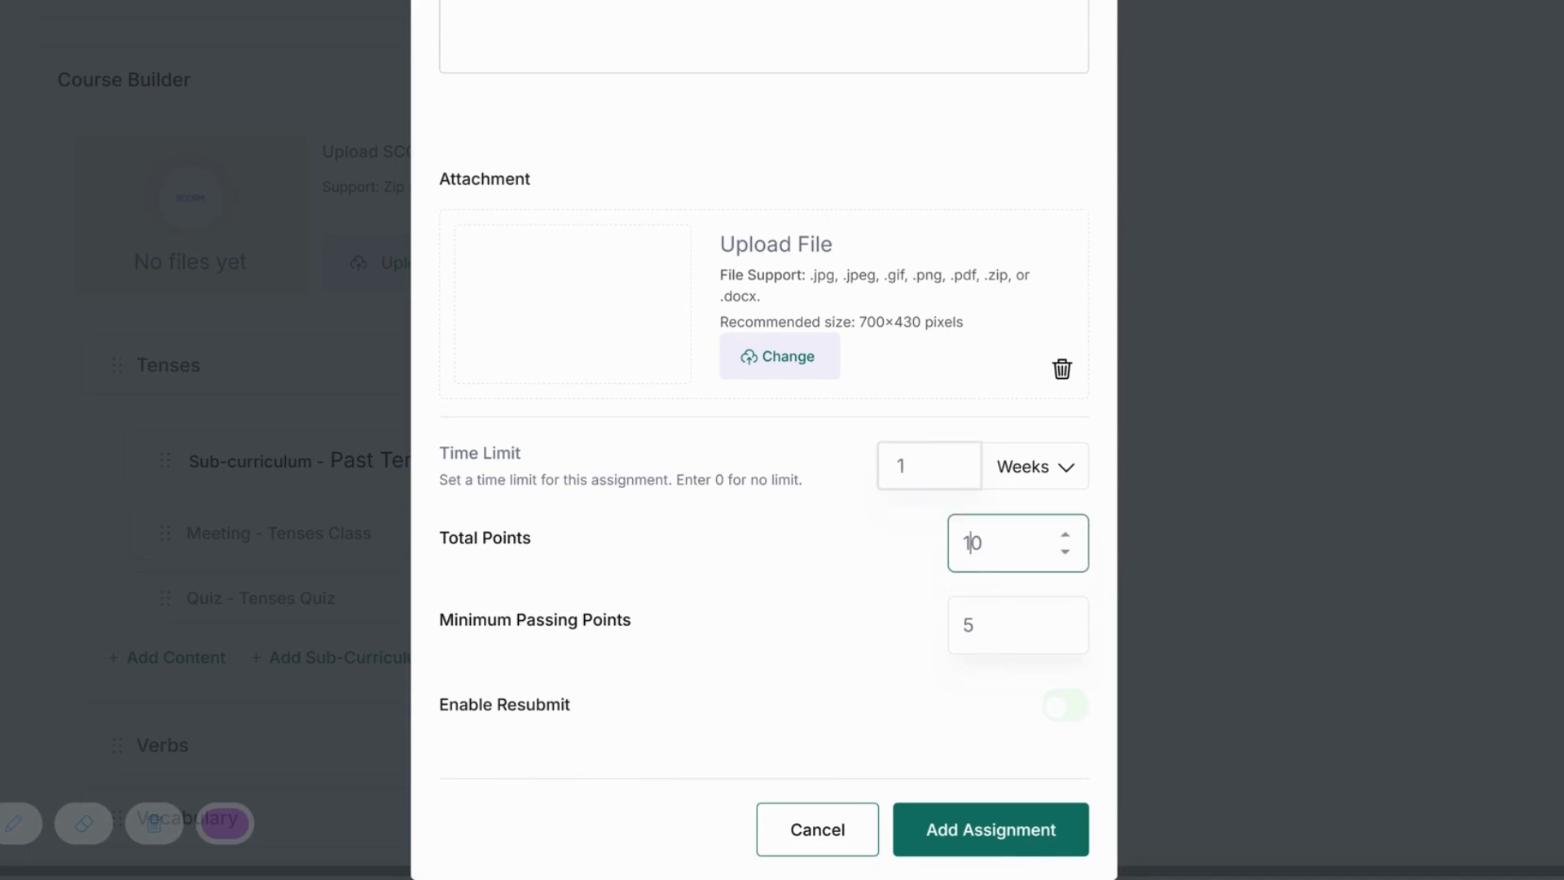
pyautogui.hotkey('ctrl', 'a')
pyautogui.write('5')
pyautogui.press('Tab')
pyautogui.write('4')
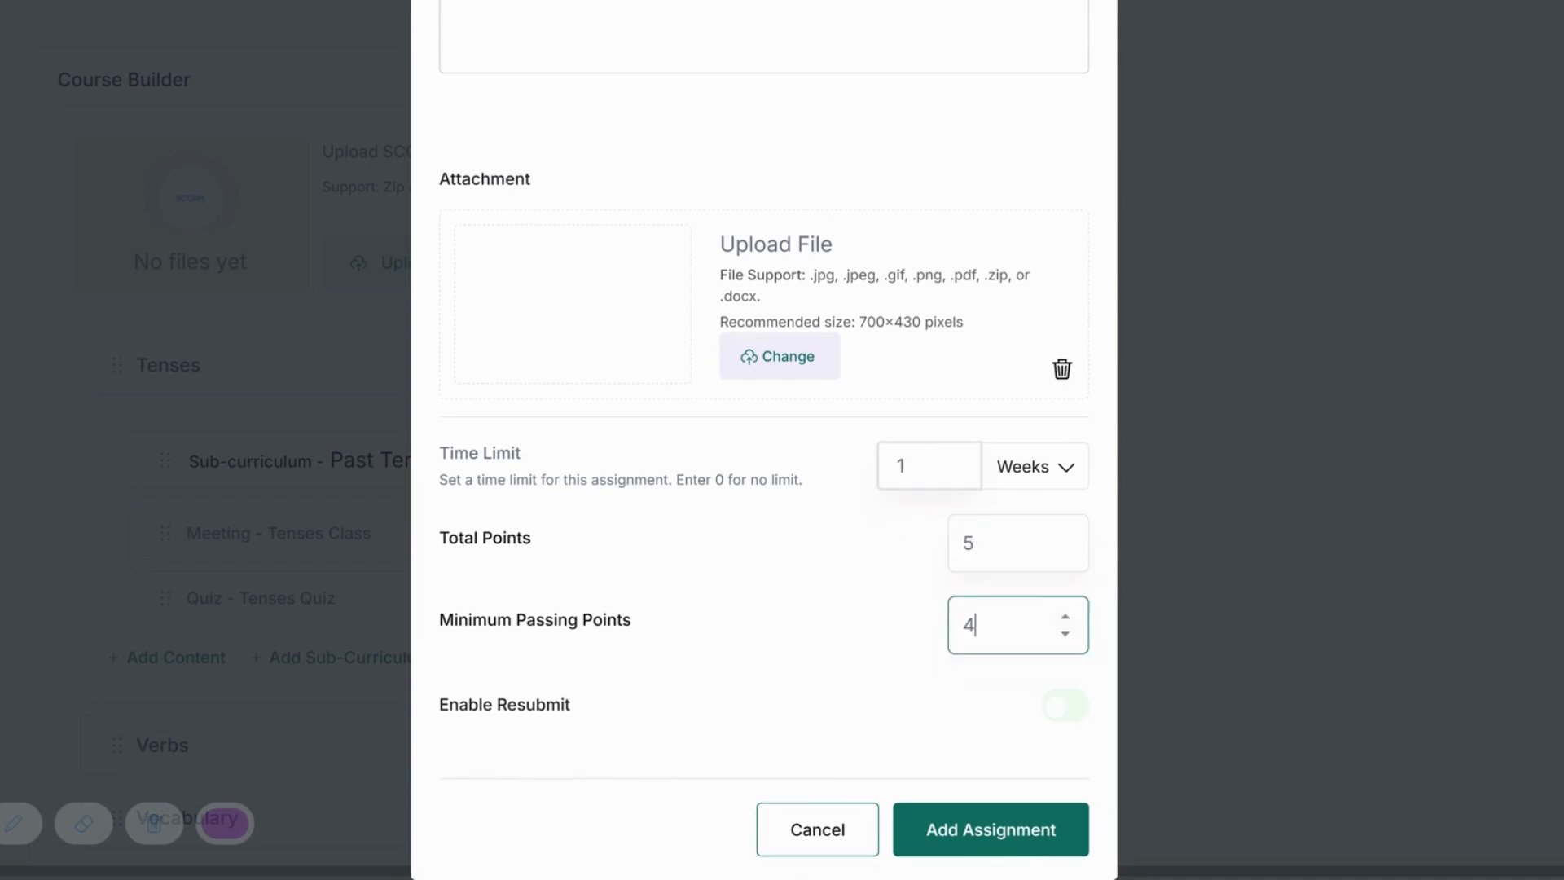
pyautogui.hotkey('ctrl', 'a')
pyautogui.write('0')
pyautogui.click(1023, 838)
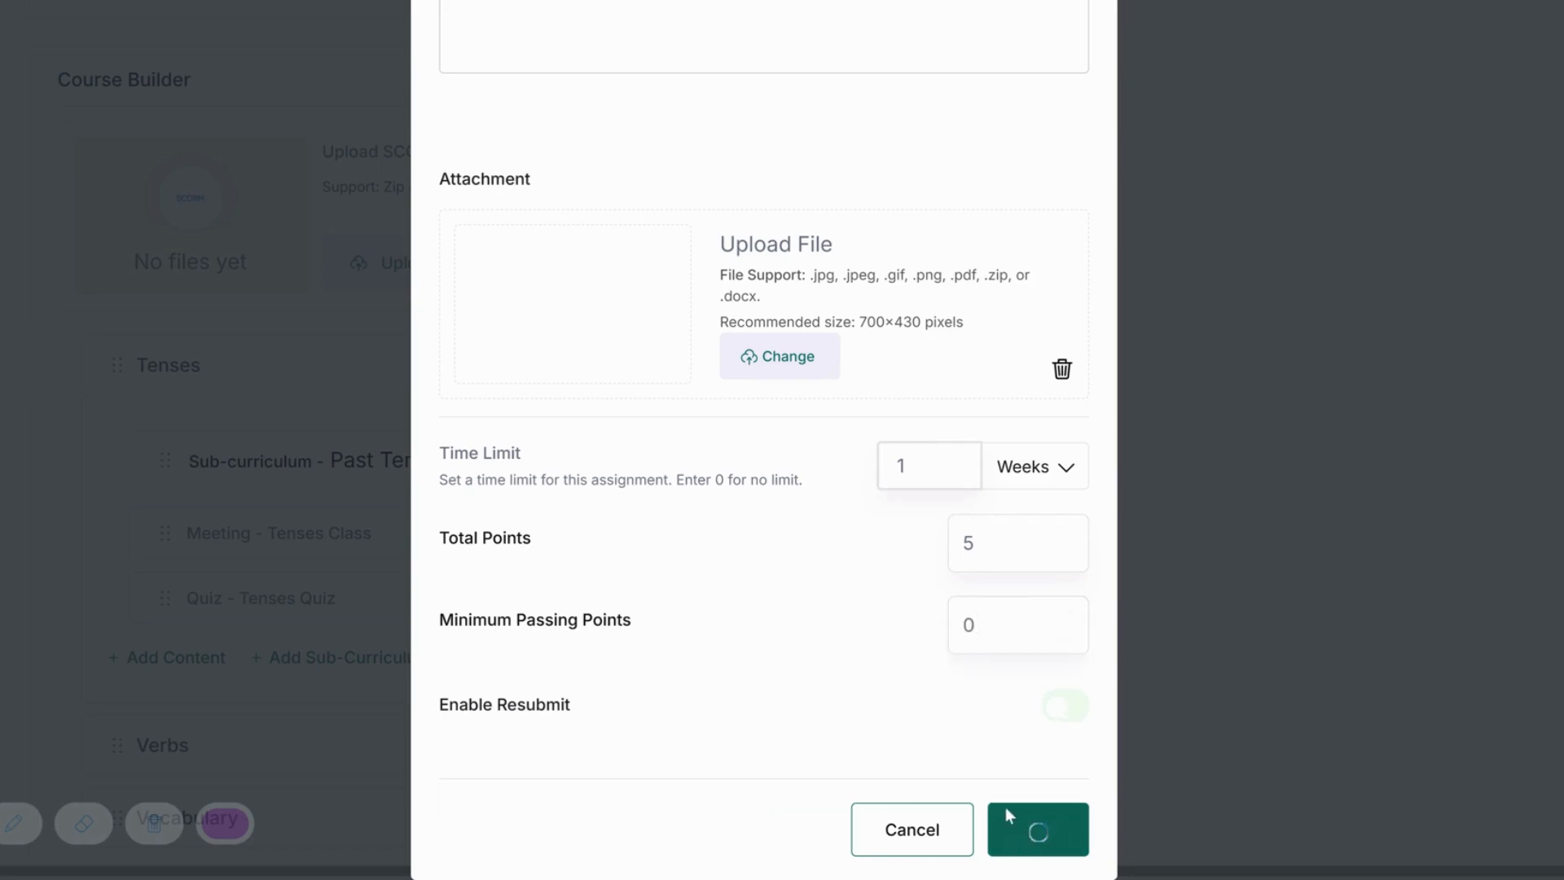
pyautogui.scroll(-3, 660, 665)
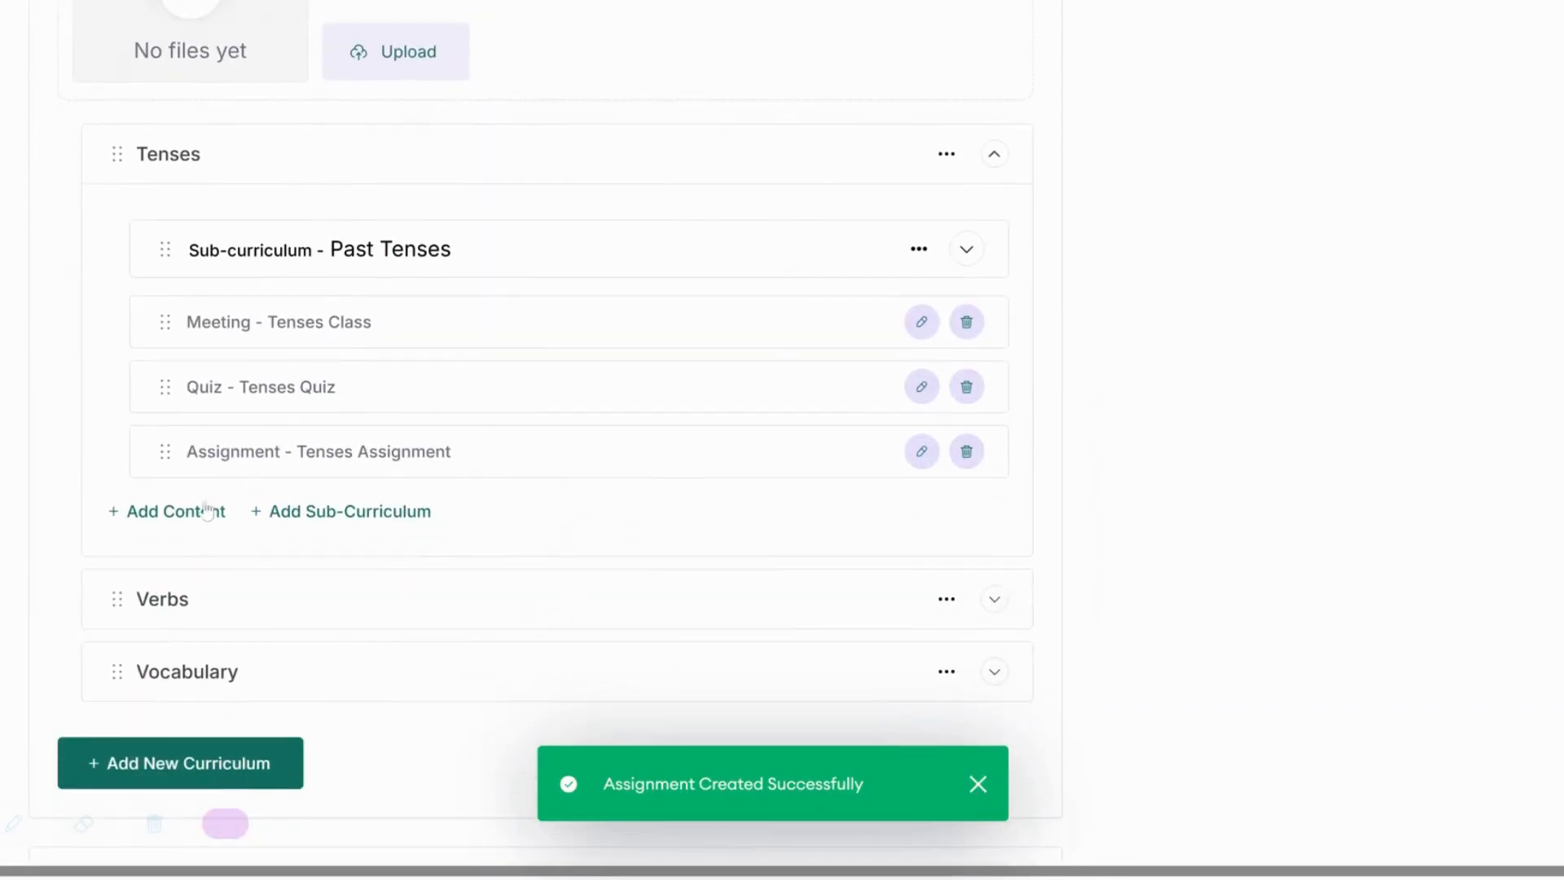
pyautogui.click(198, 513)
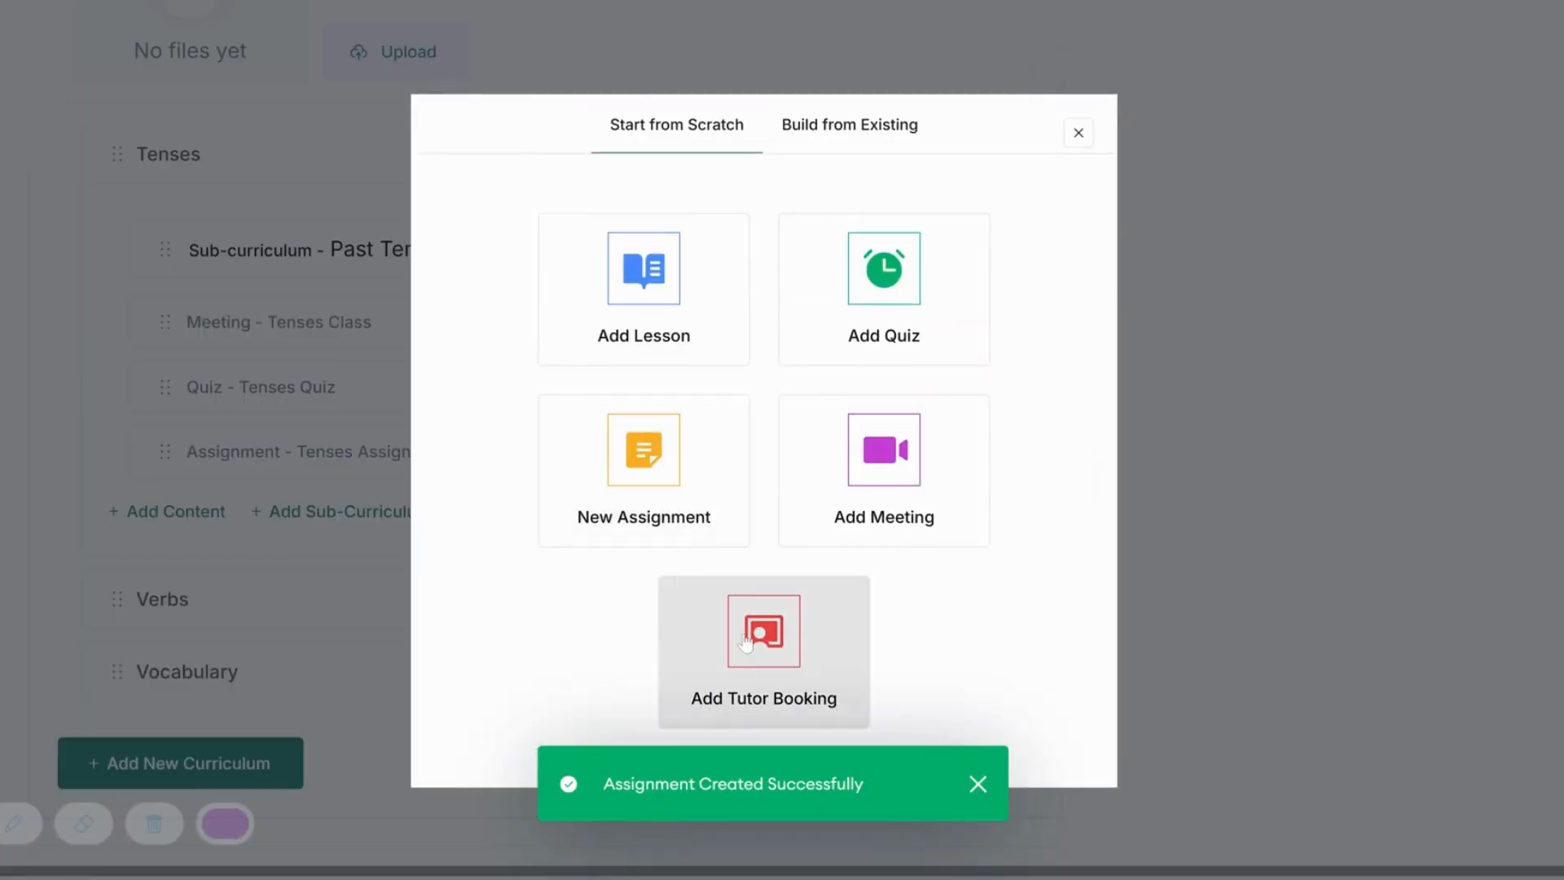
pyautogui.click(802, 137)
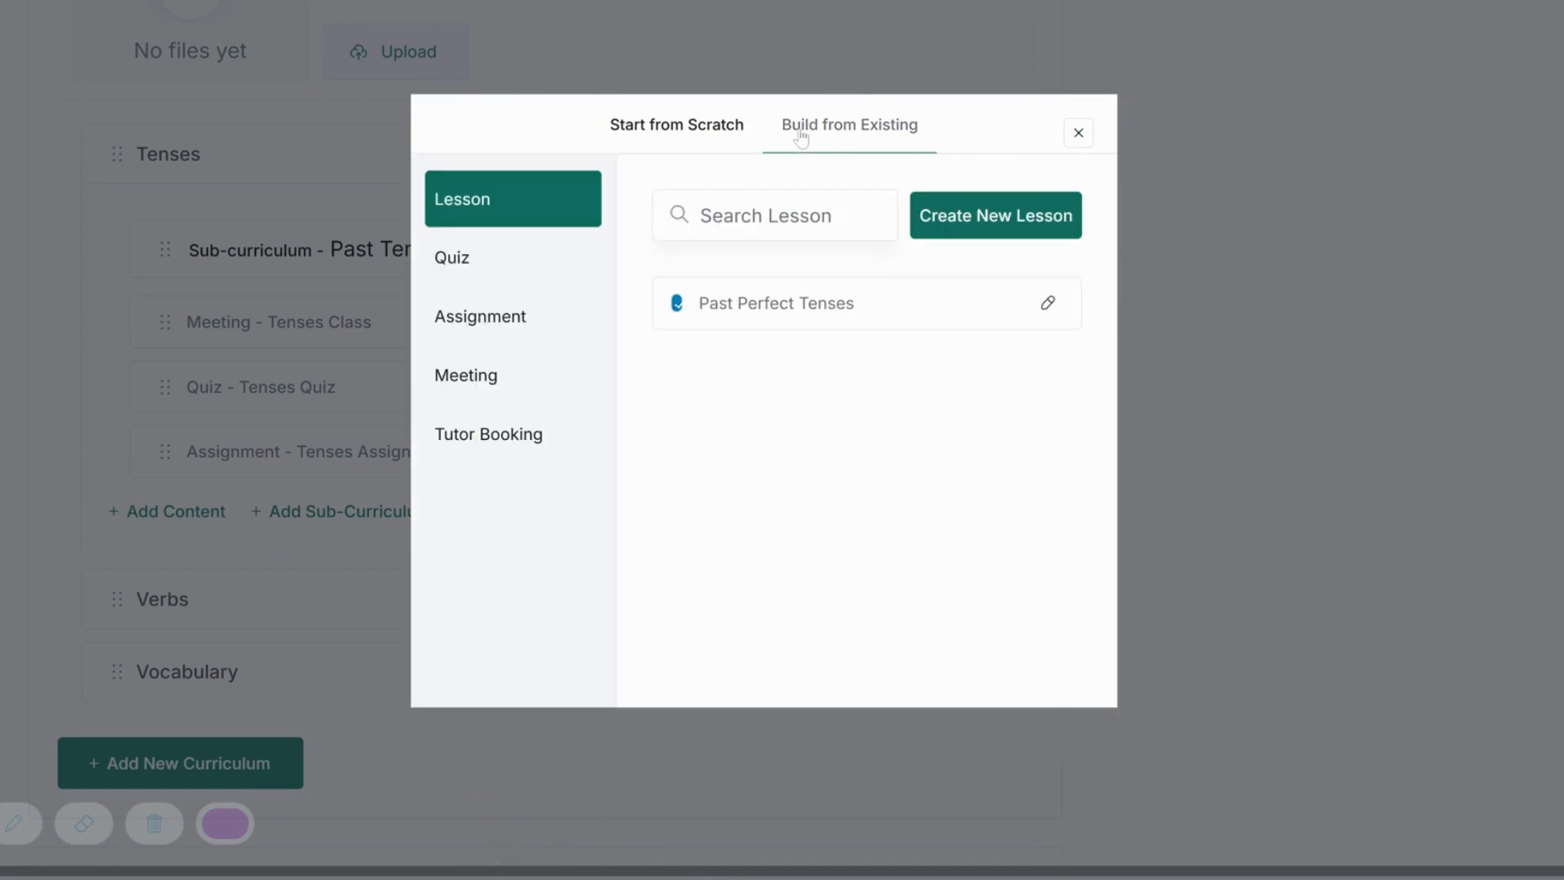
pyautogui.click(502, 262)
pyautogui.click(509, 322)
pyautogui.click(511, 371)
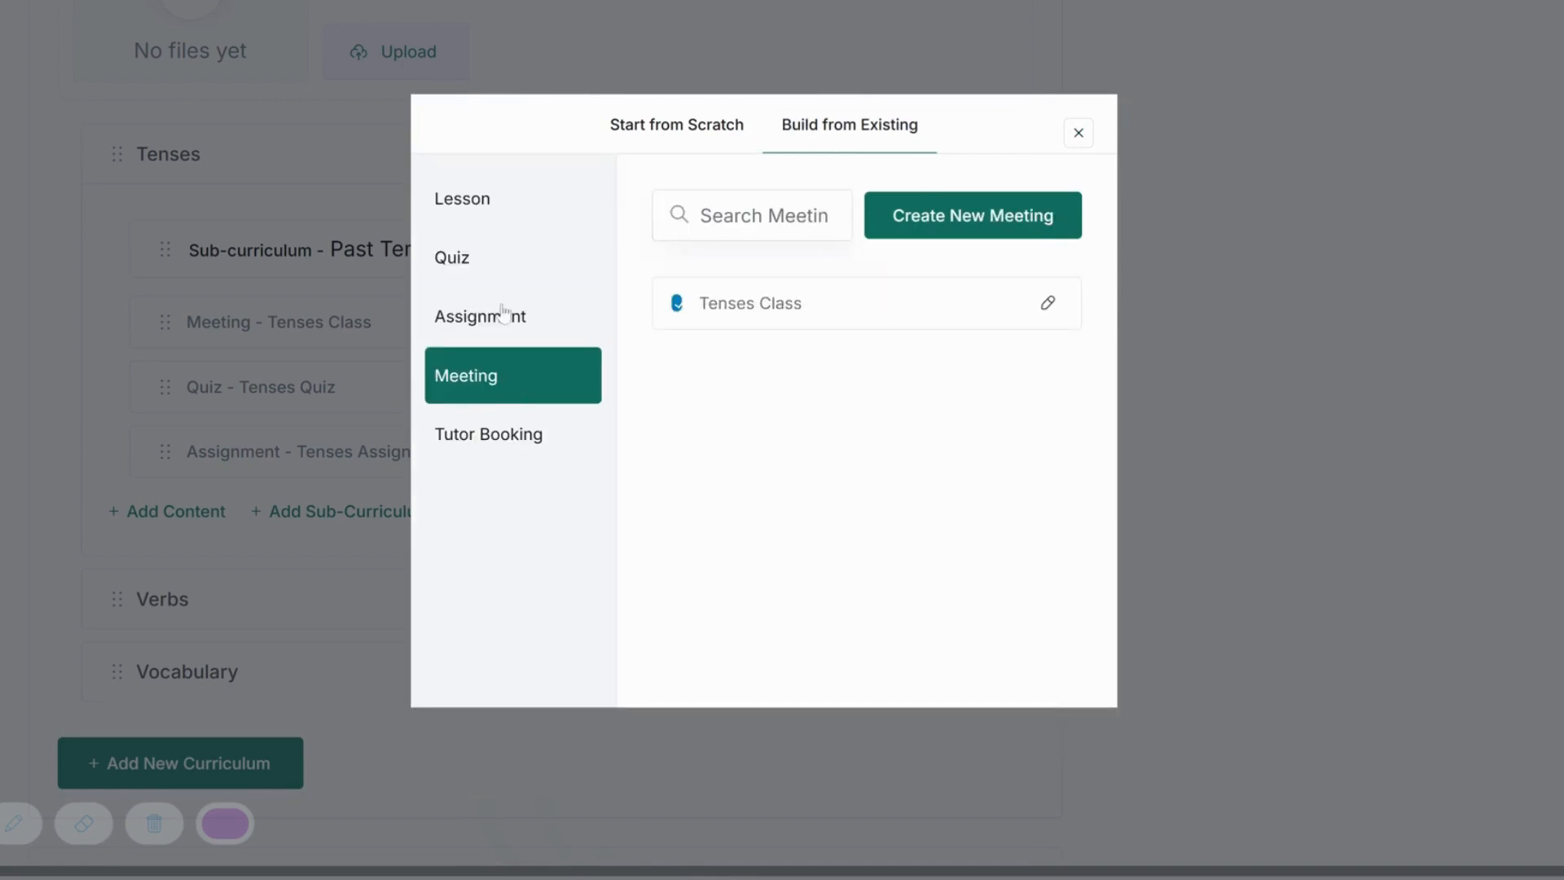
pyautogui.click(501, 266)
pyautogui.click(1085, 151)
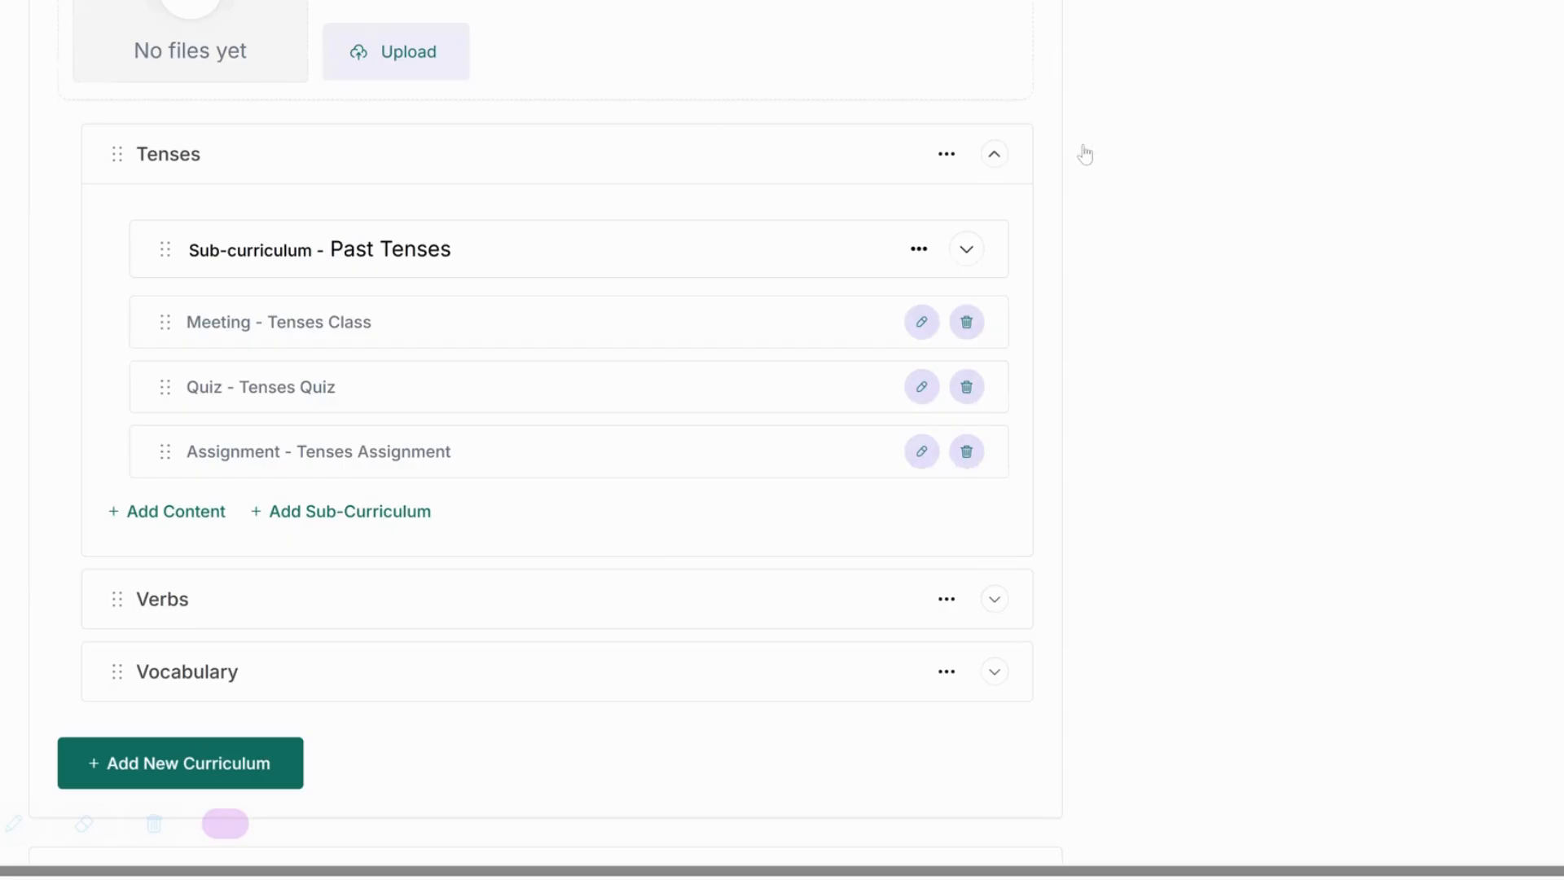
pyautogui.scroll(20, 325, 545)
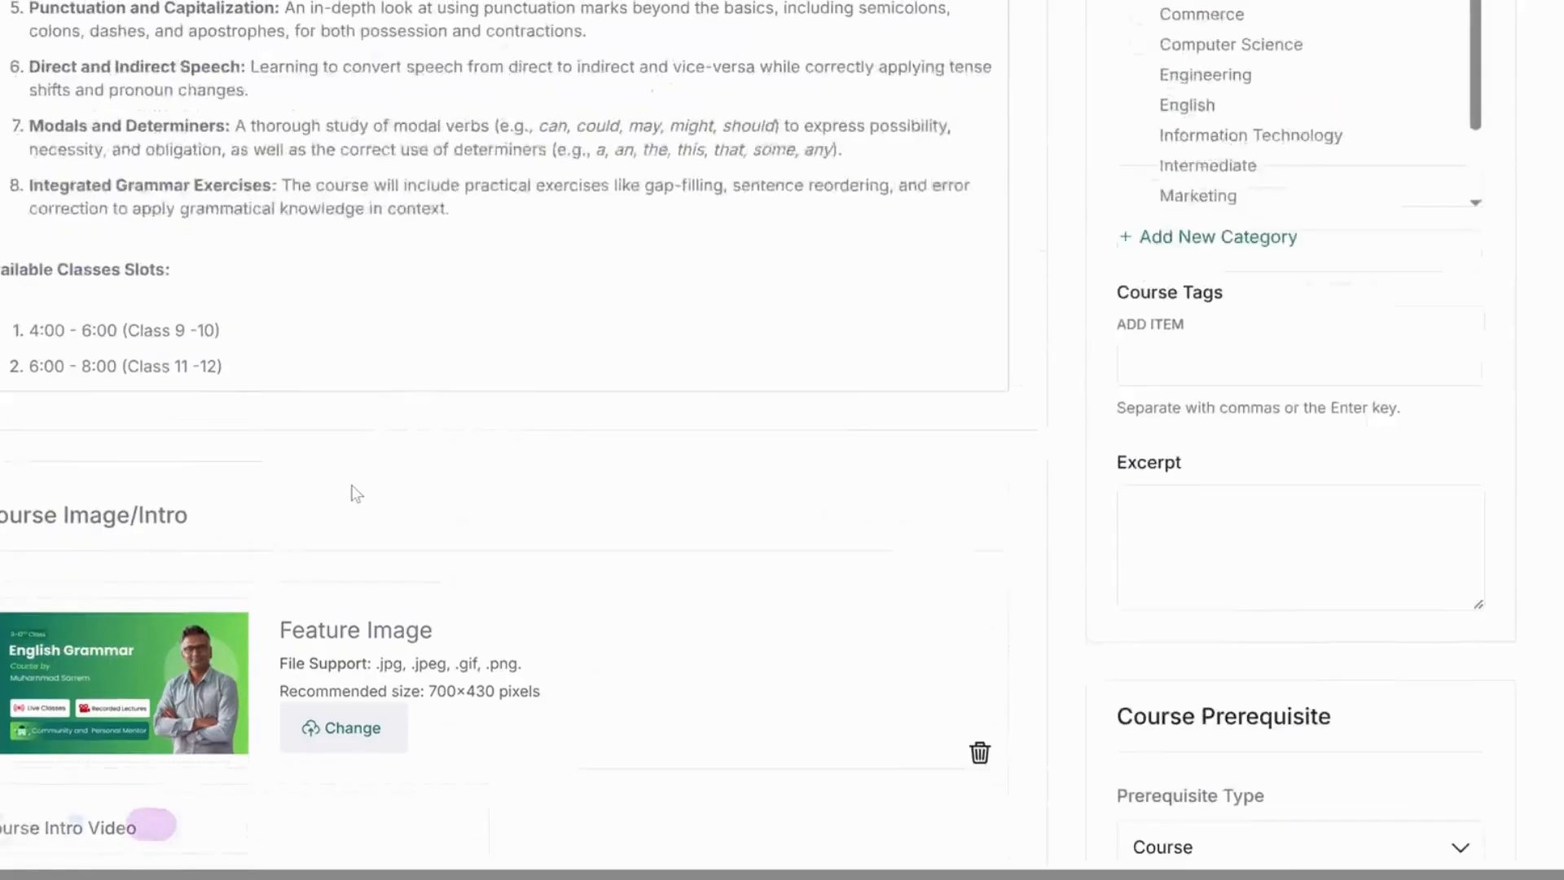
# Make the course paid through the English Grammar product with a regular price of 1200.
pyautogui.click(1178, 399)
pyautogui.click(1271, 443)
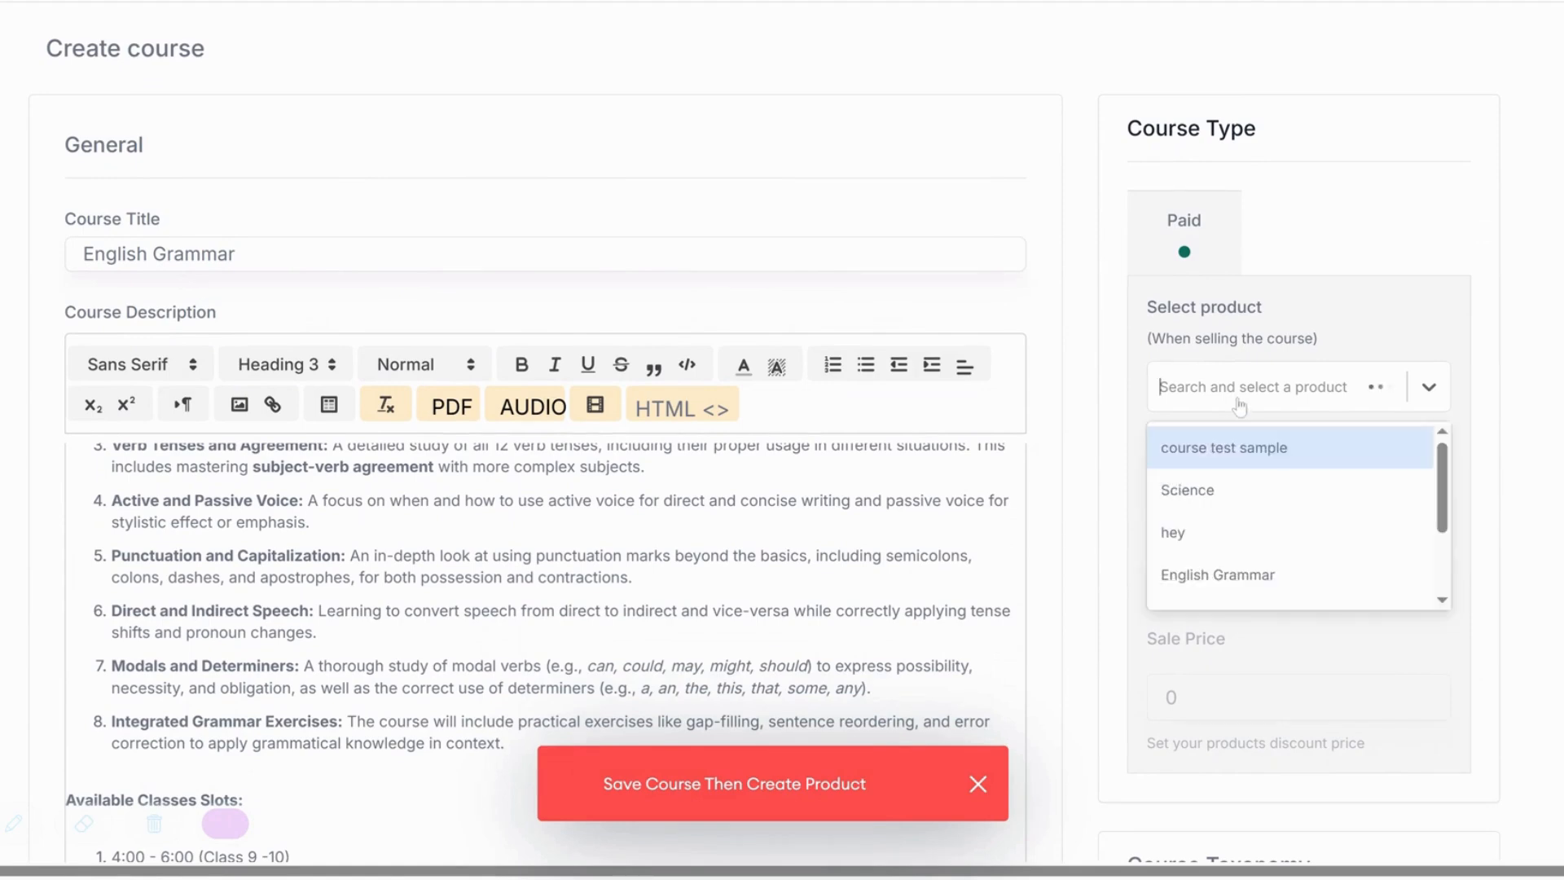
pyautogui.click(1219, 575)
pyautogui.write('1200')
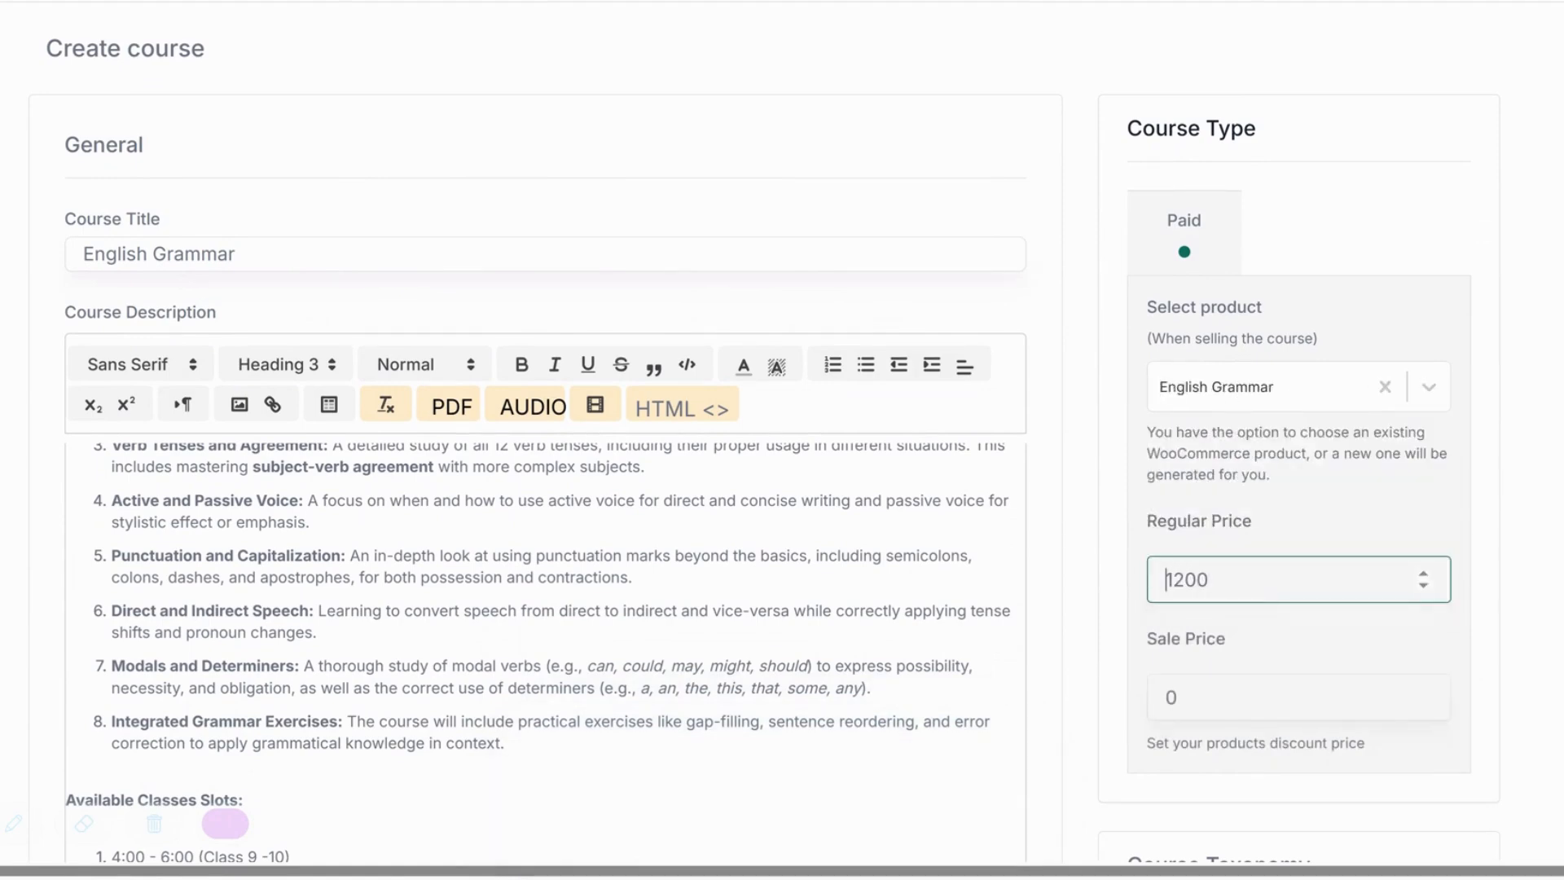
pyautogui.click(1309, 503)
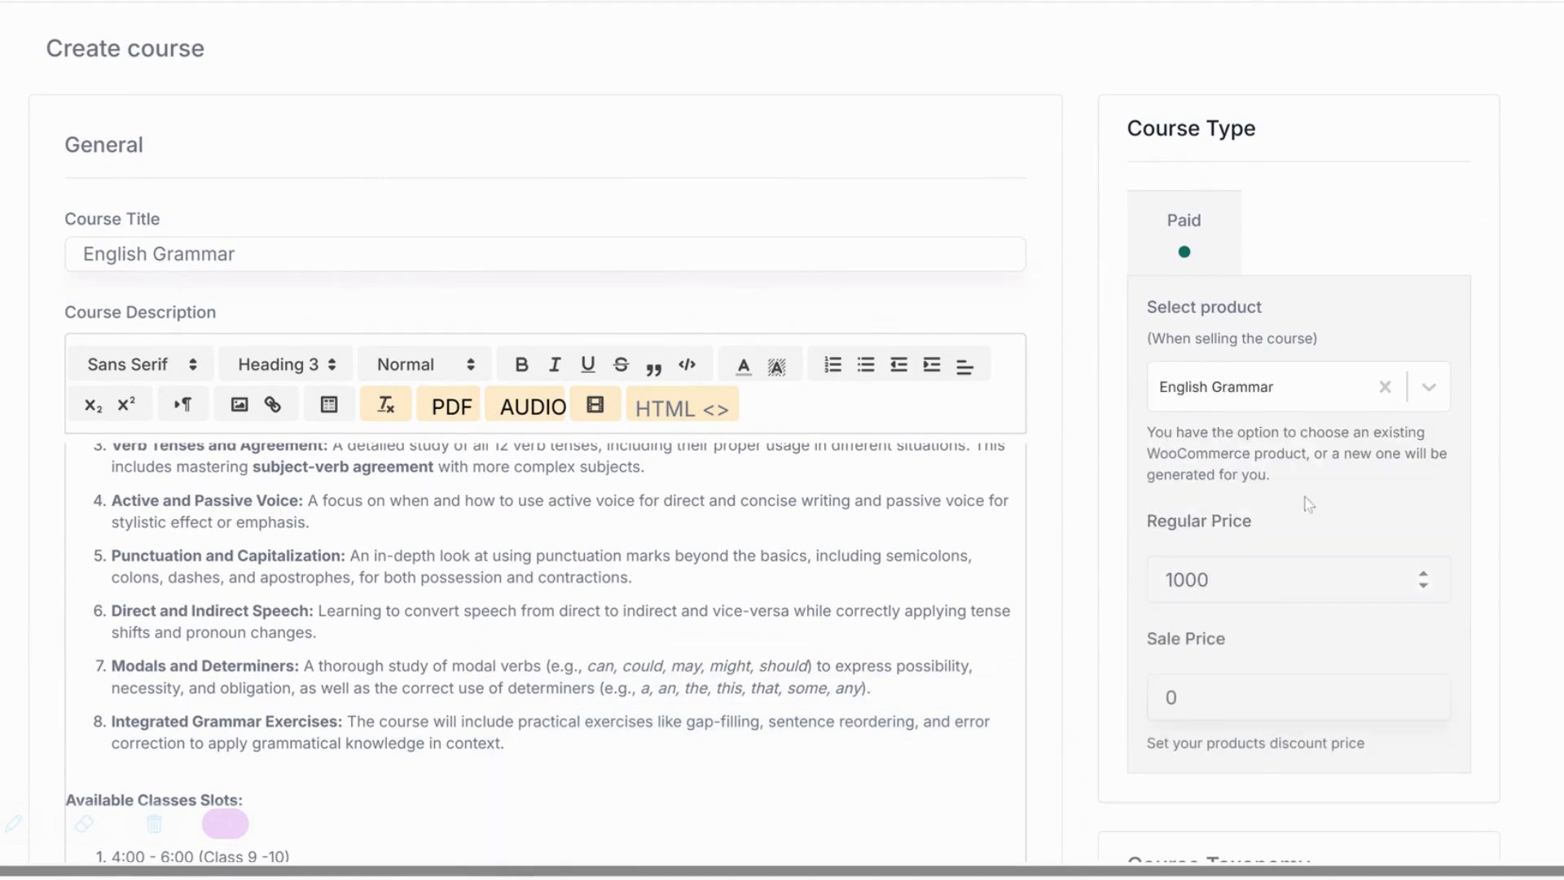
# Put the course in the Computer Science category and publish it.
pyautogui.scroll(-8, 1335, 497)
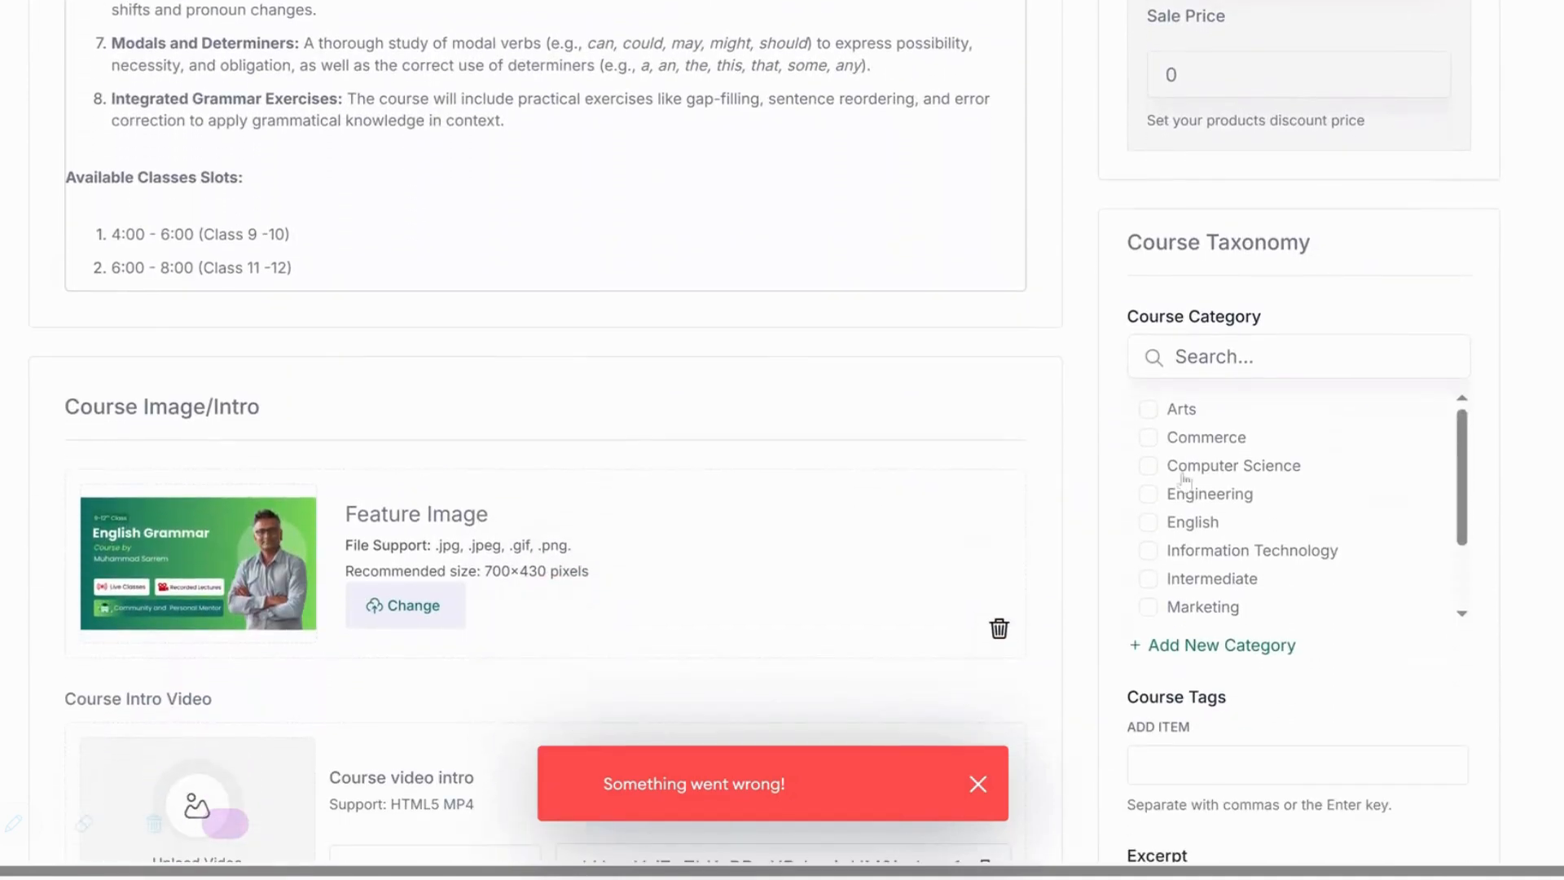
pyautogui.click(1148, 465)
pyautogui.scroll(-3, 1418, 500)
pyautogui.scroll(-10, 1538, 531)
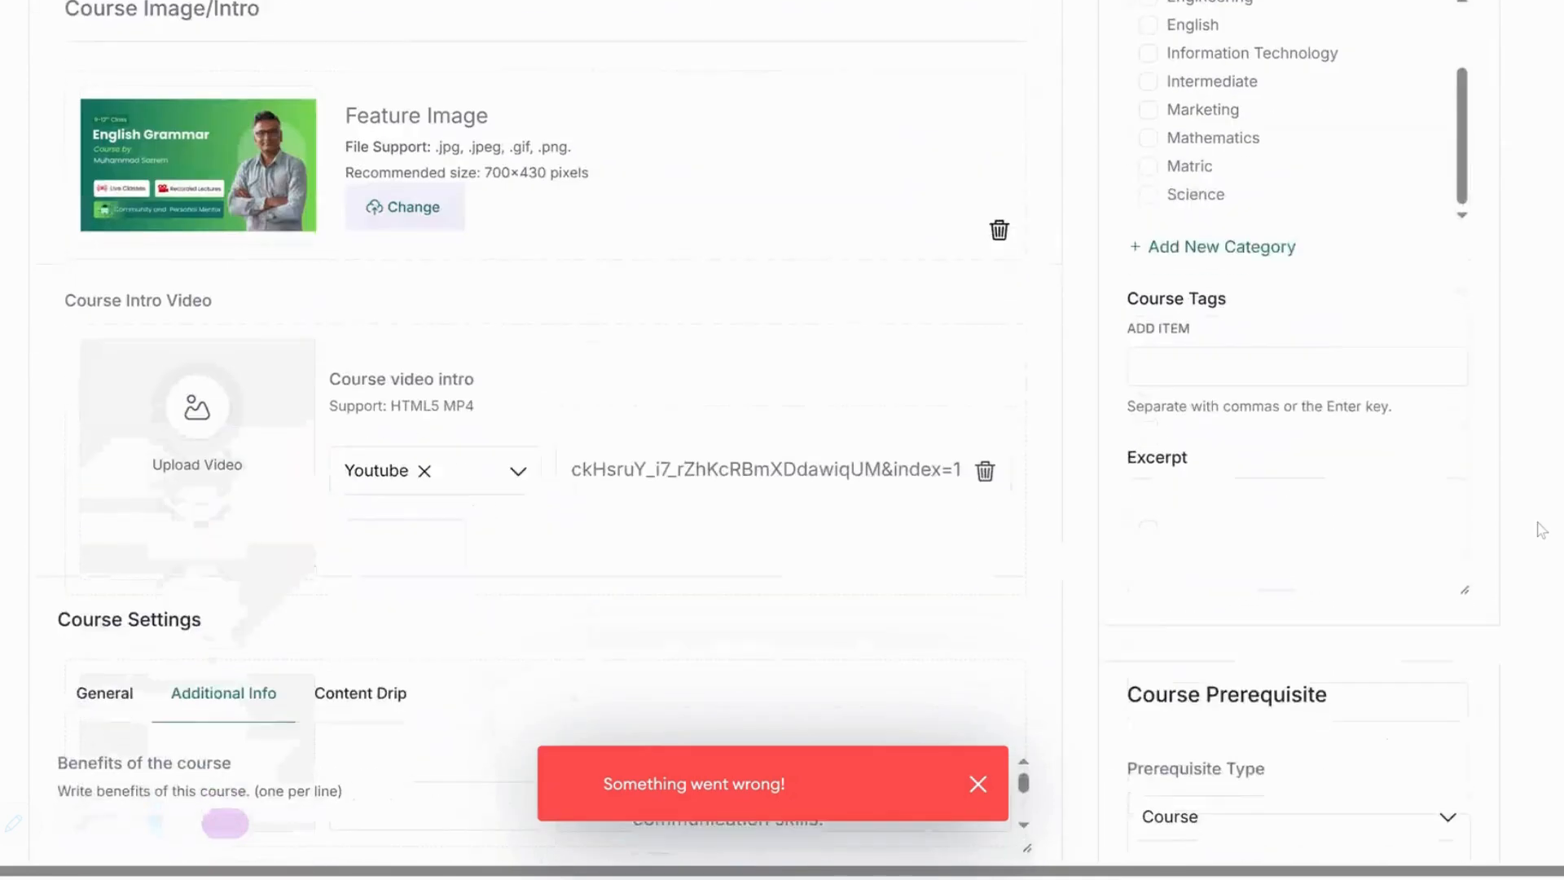
pyautogui.scroll(-4, 1540, 530)
pyautogui.scroll(20, 1507, 326)
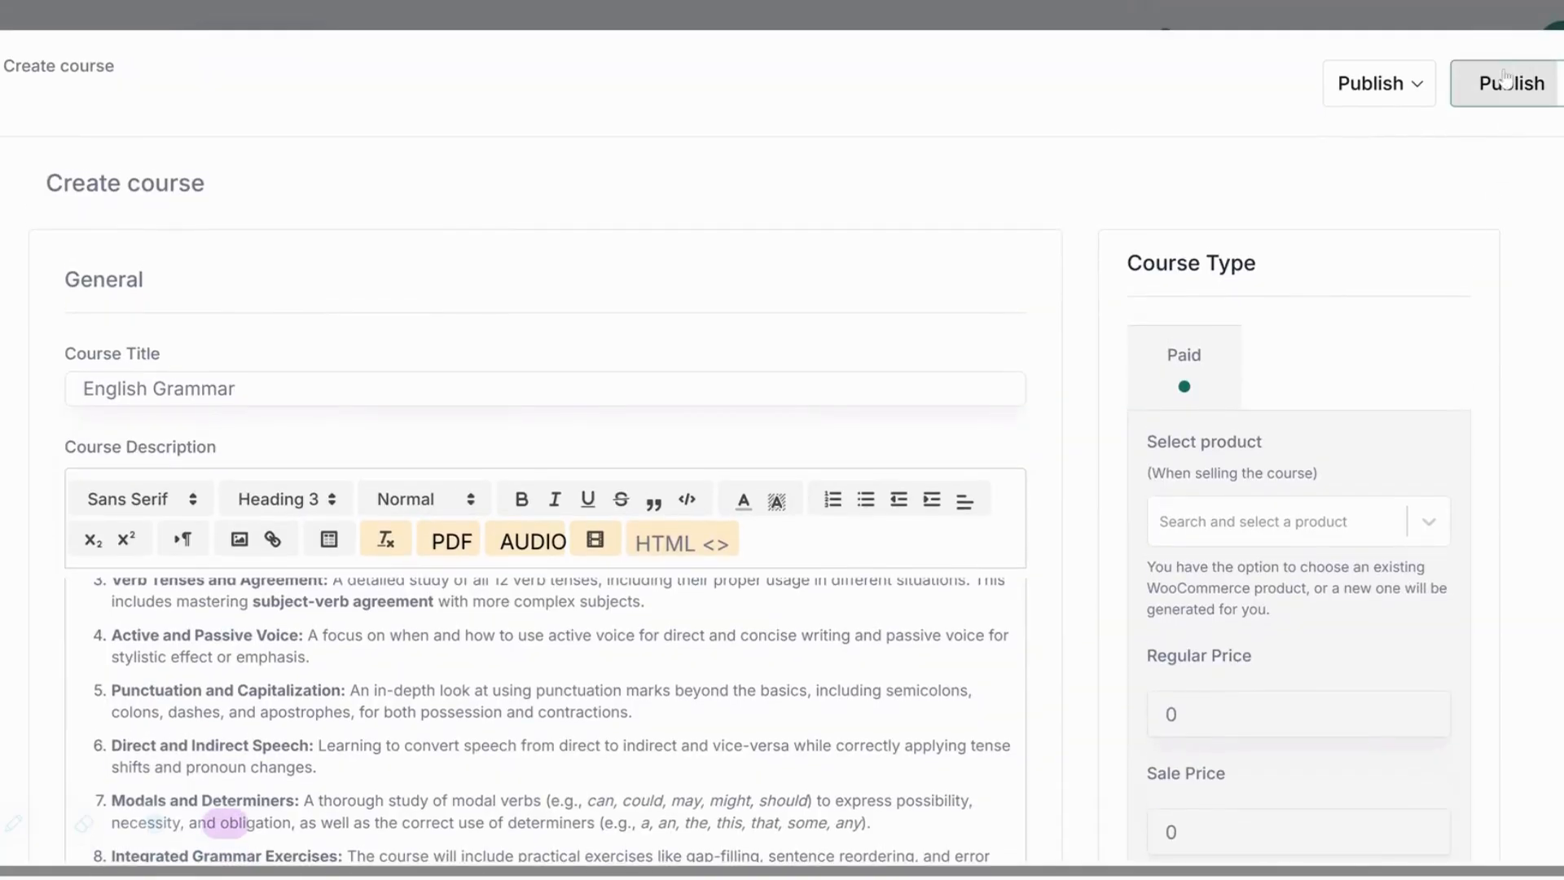
pyautogui.click(1506, 88)
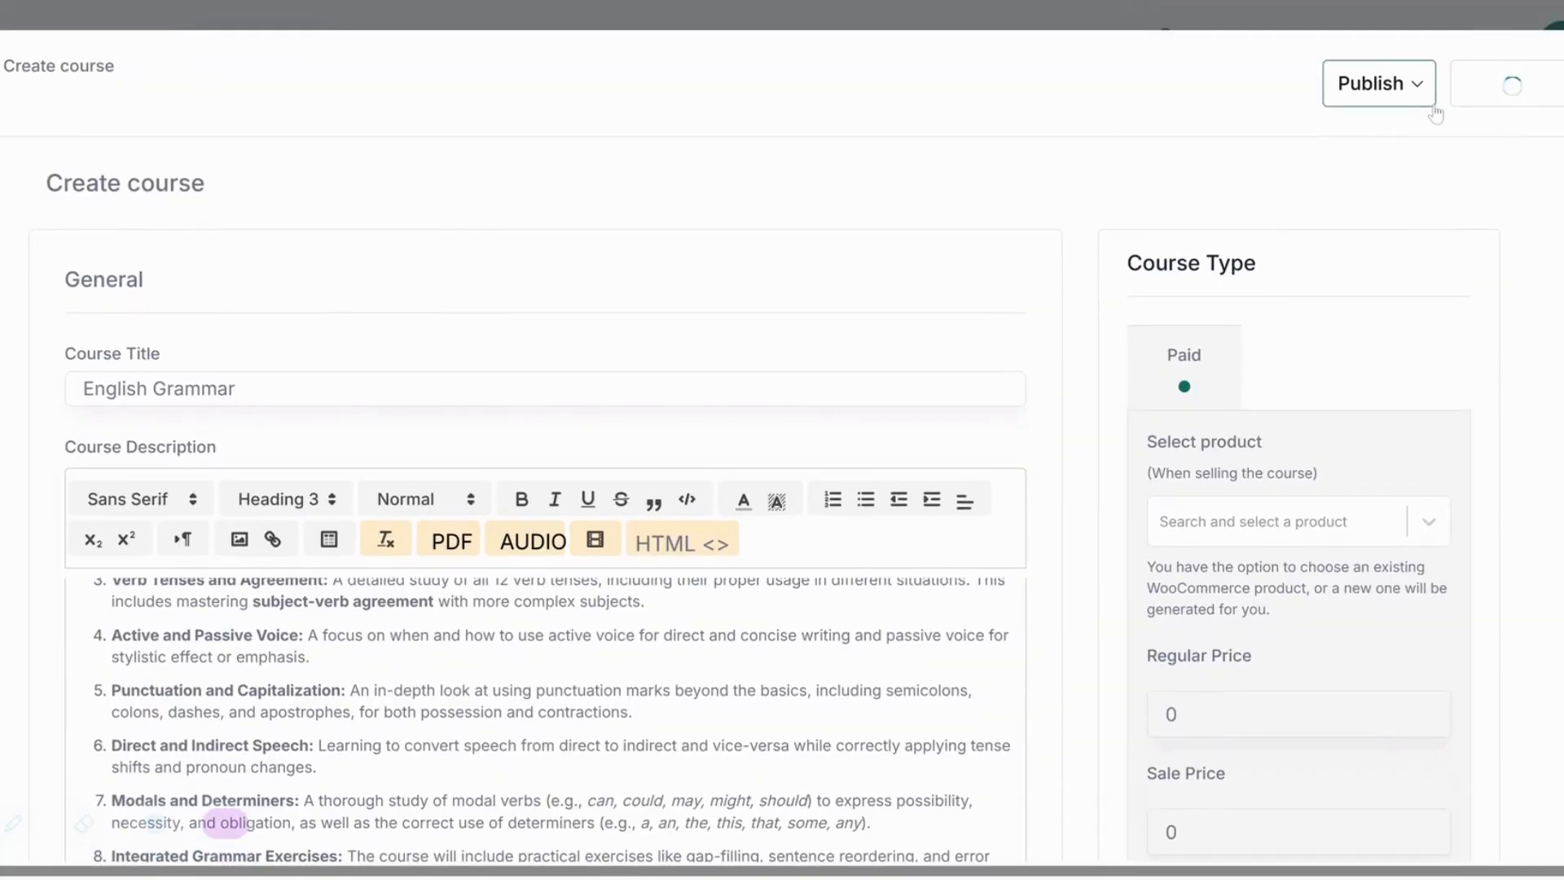